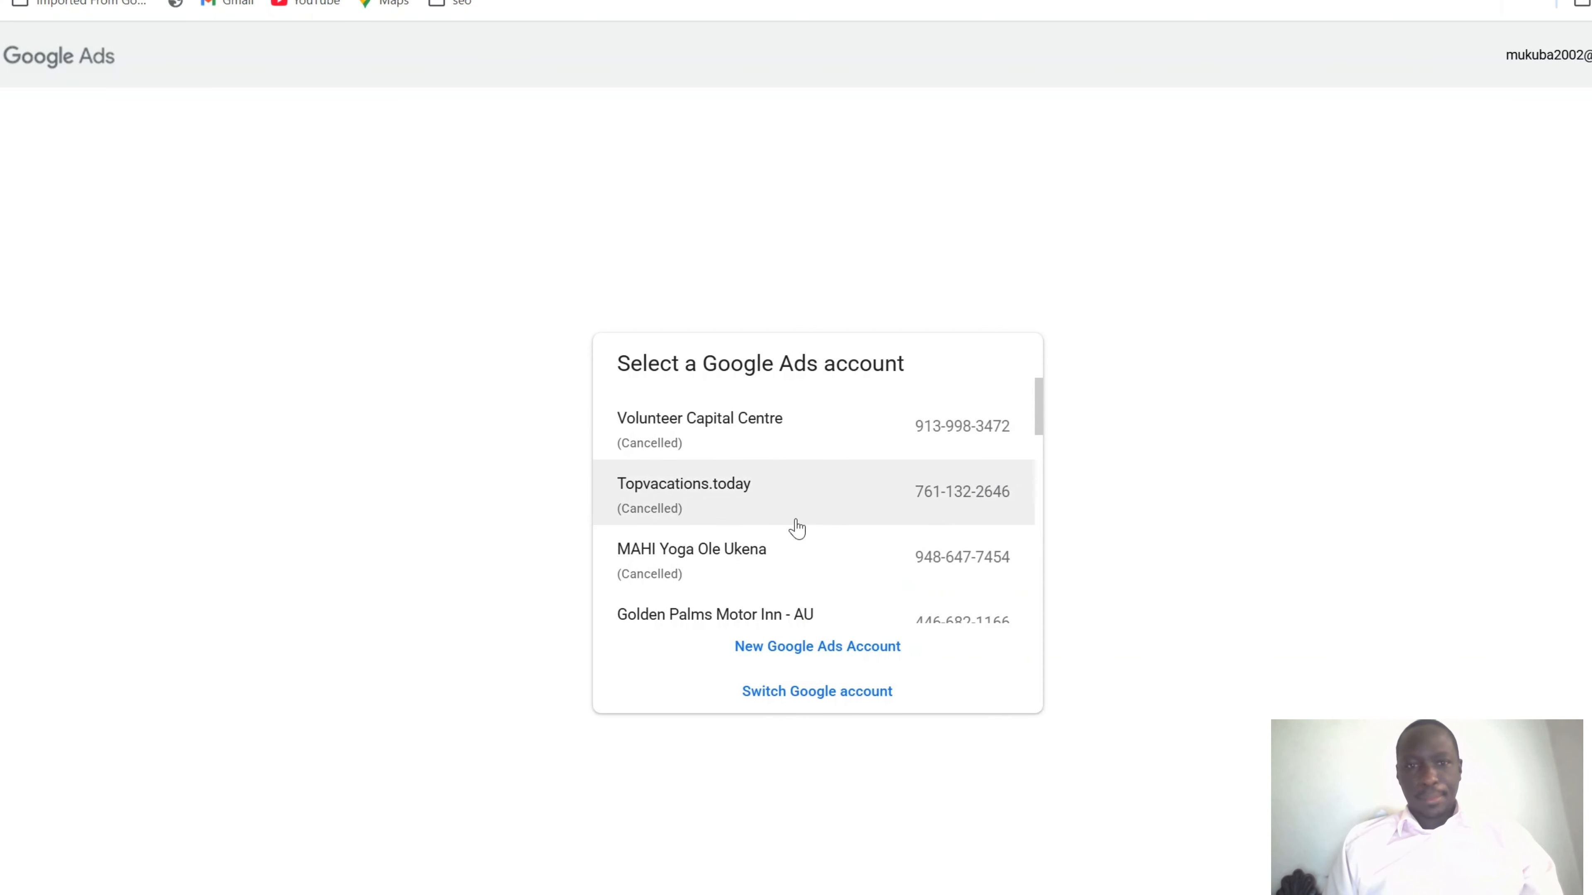
# Choose New Google Ads Account rather than reopening a cancelled account
pyautogui.click(796, 651)
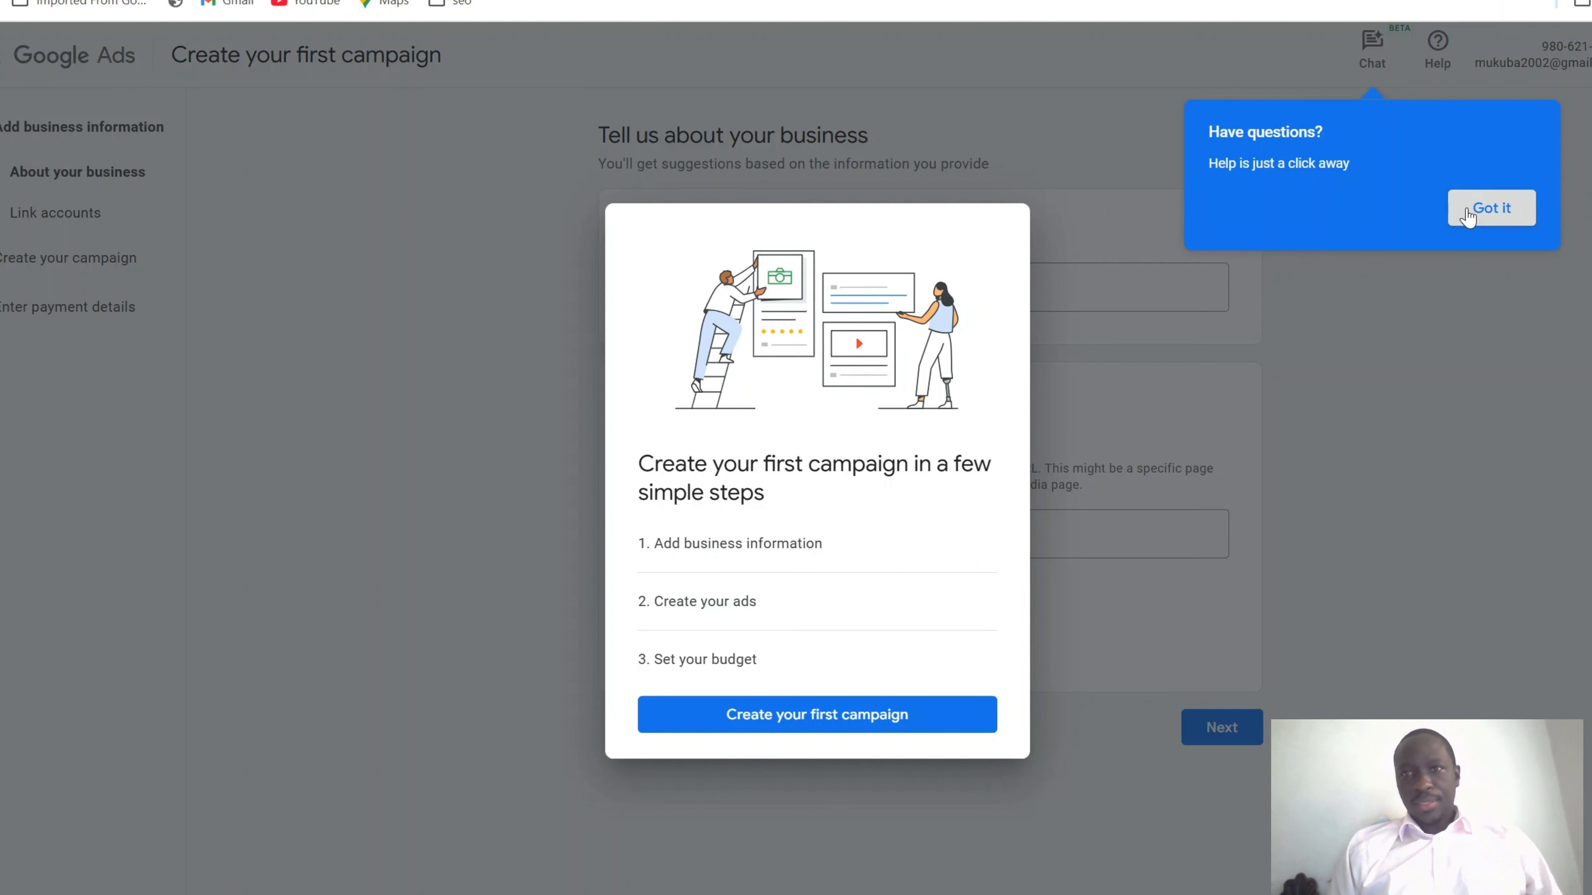
# Dismiss the Have questions tip and the intro dialog to reveal the business form
pyautogui.click(1485, 208)
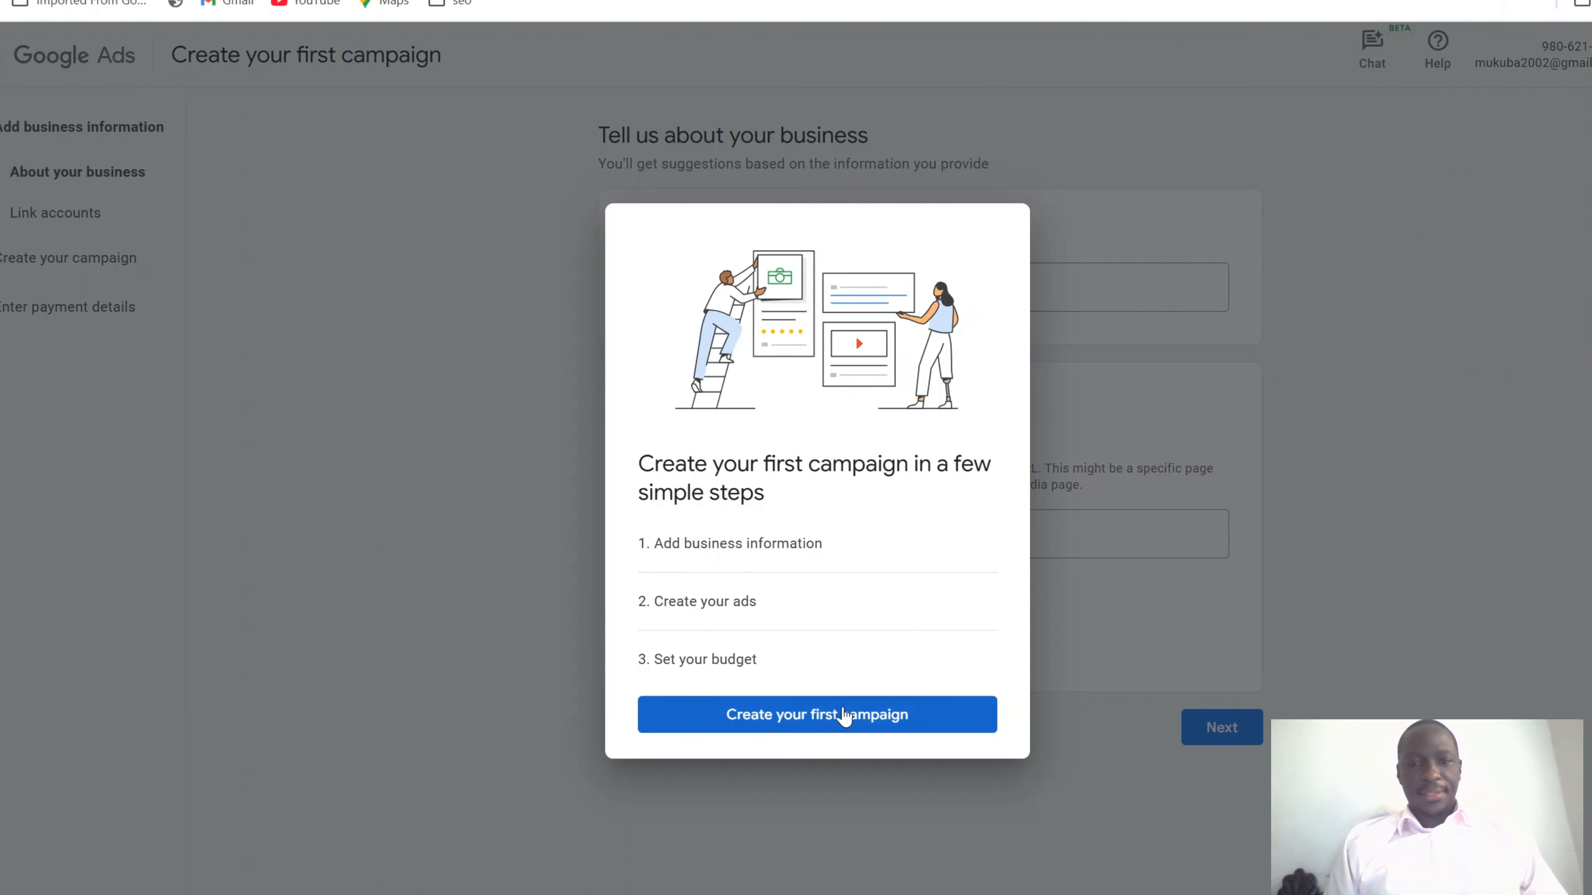
pyautogui.click(813, 728)
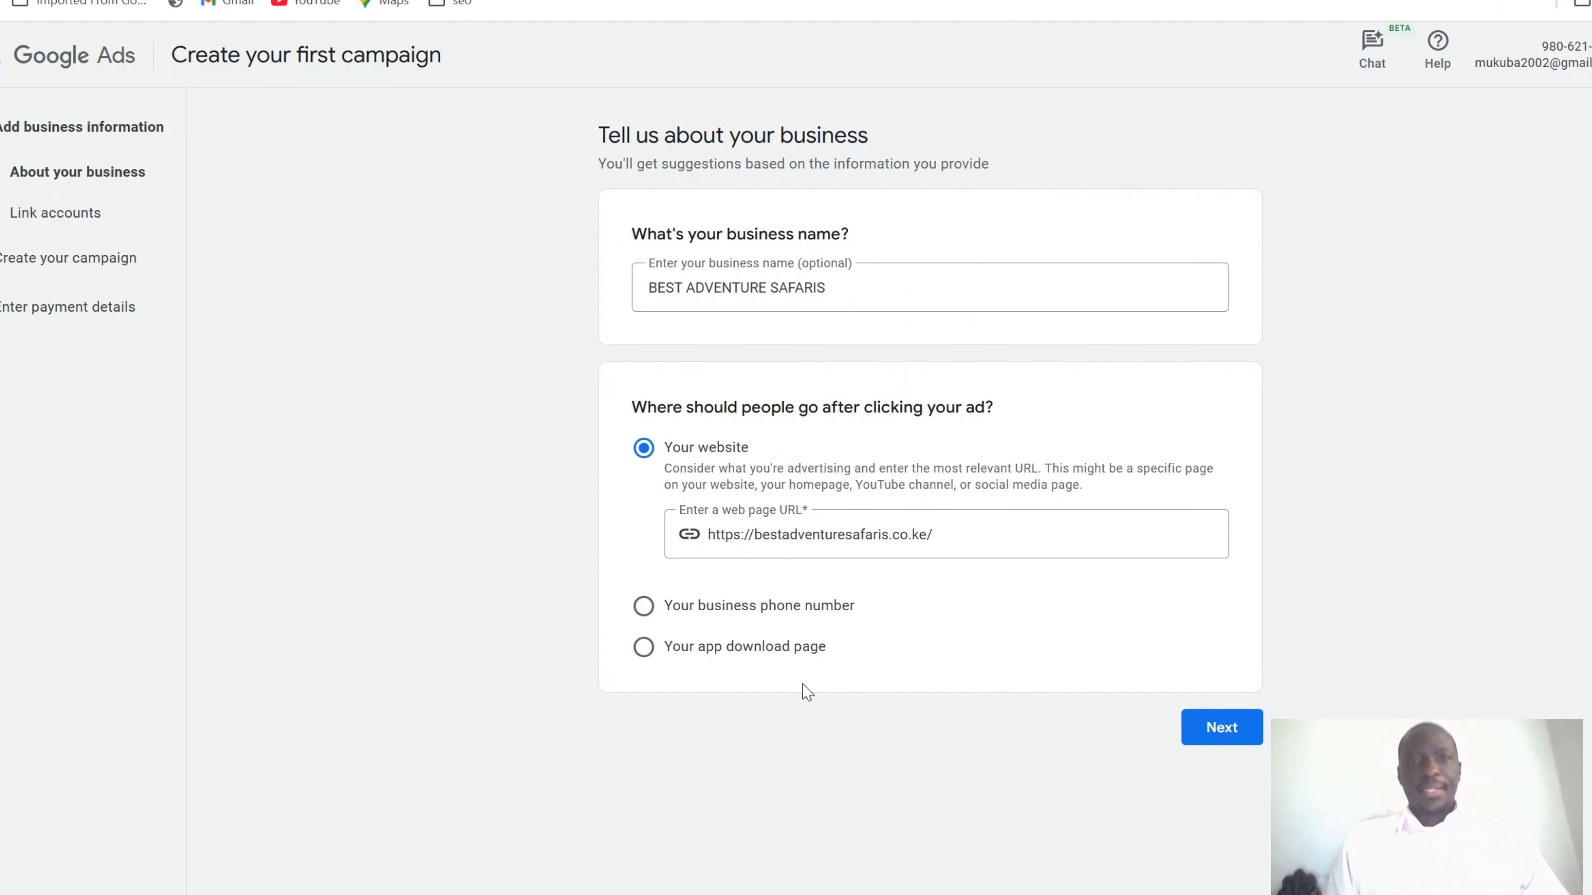
# Replace the business name with 'Mukuba Consulting Service'
pyautogui.click(862, 305)
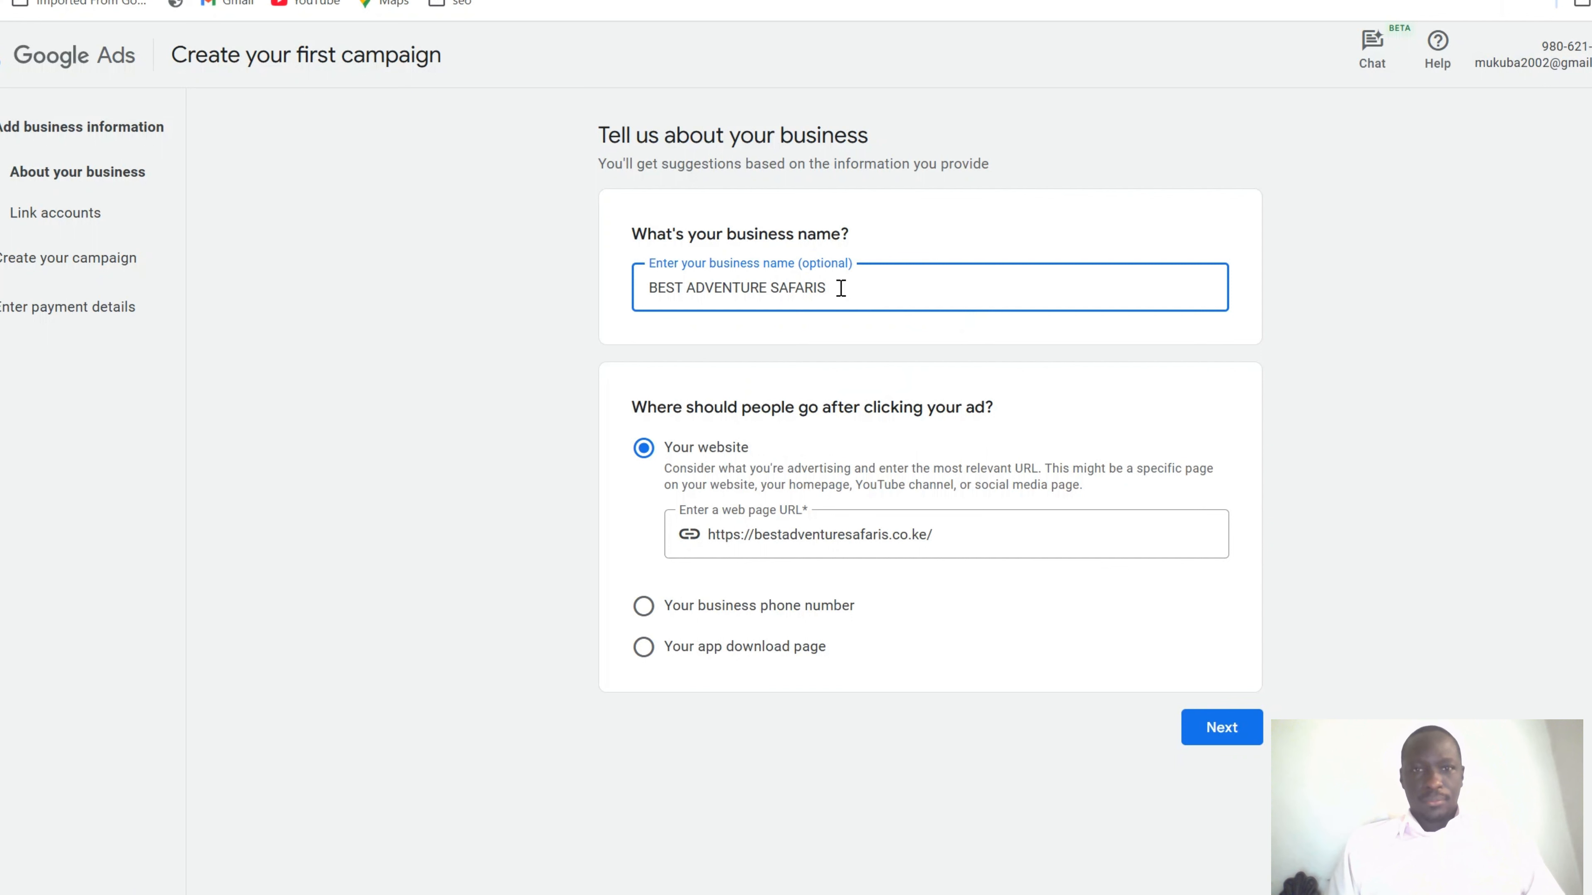
pyautogui.hotkey('ctrl', 'a')
pyautogui.write('M')
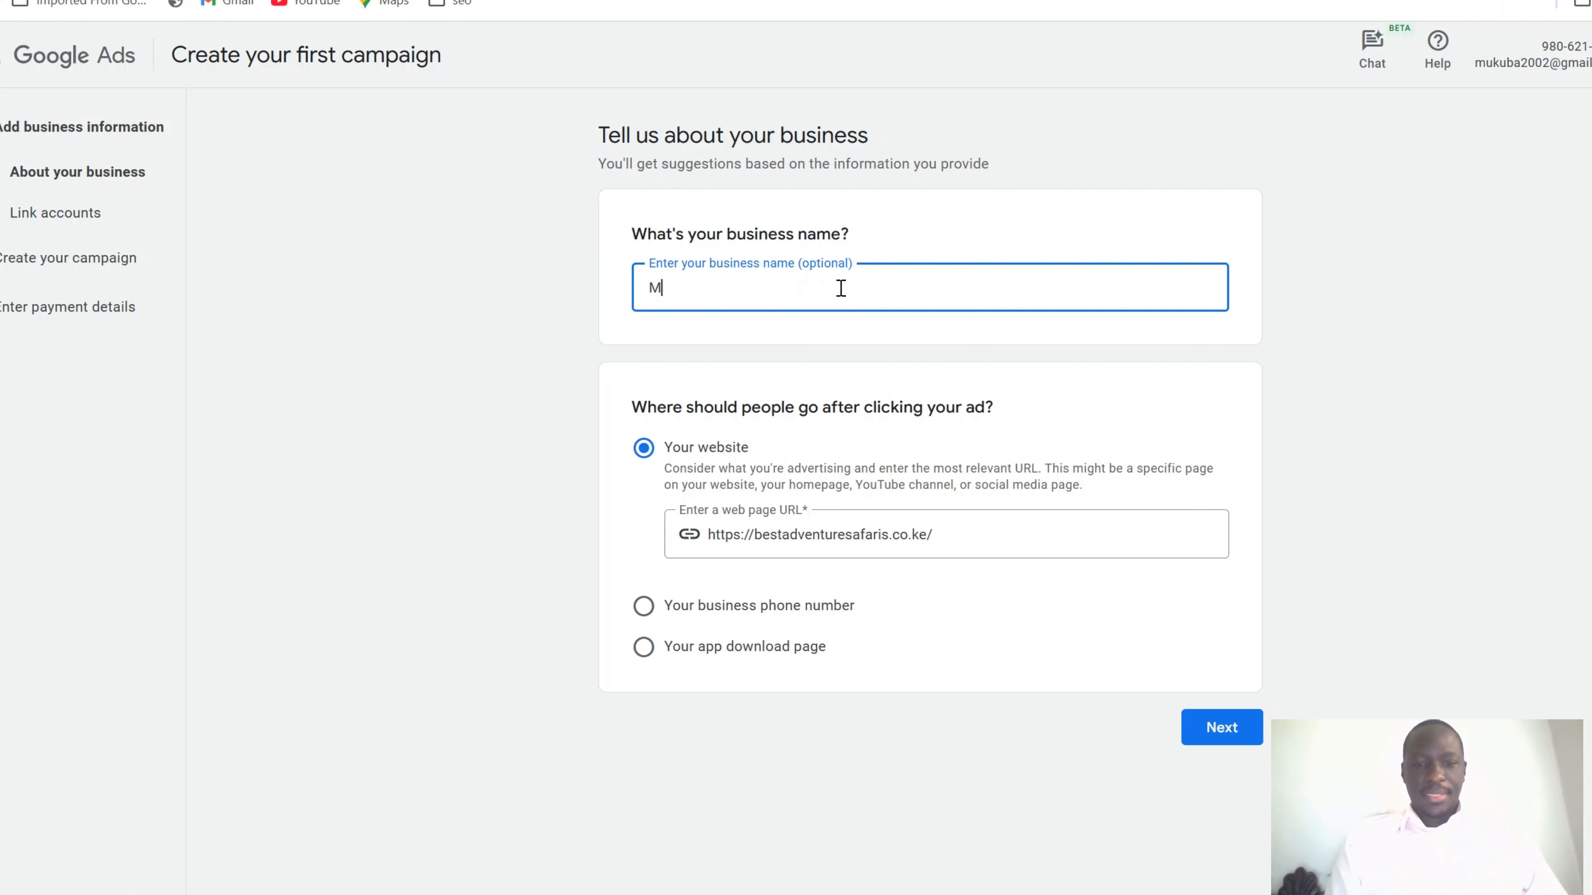
pyautogui.write('ukuba COn')
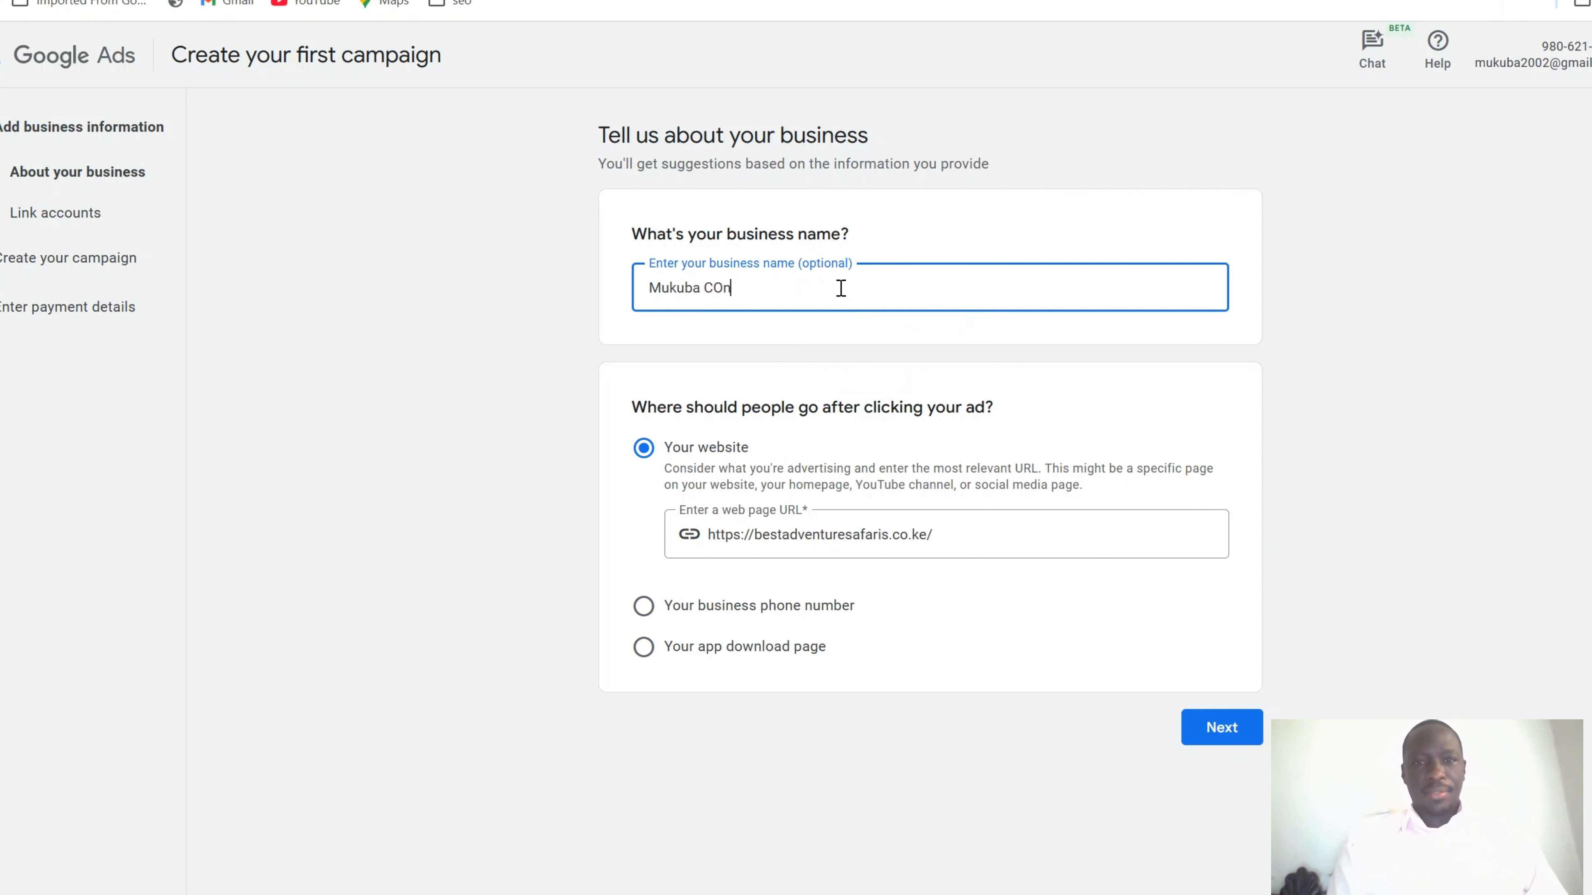
pyautogui.write('su')
pyautogui.press('BackSpace')
pyautogui.press('BackSpace')
pyautogui.press('BackSpace')
pyautogui.press('BackSpace')
pyautogui.write('onsulting Service')
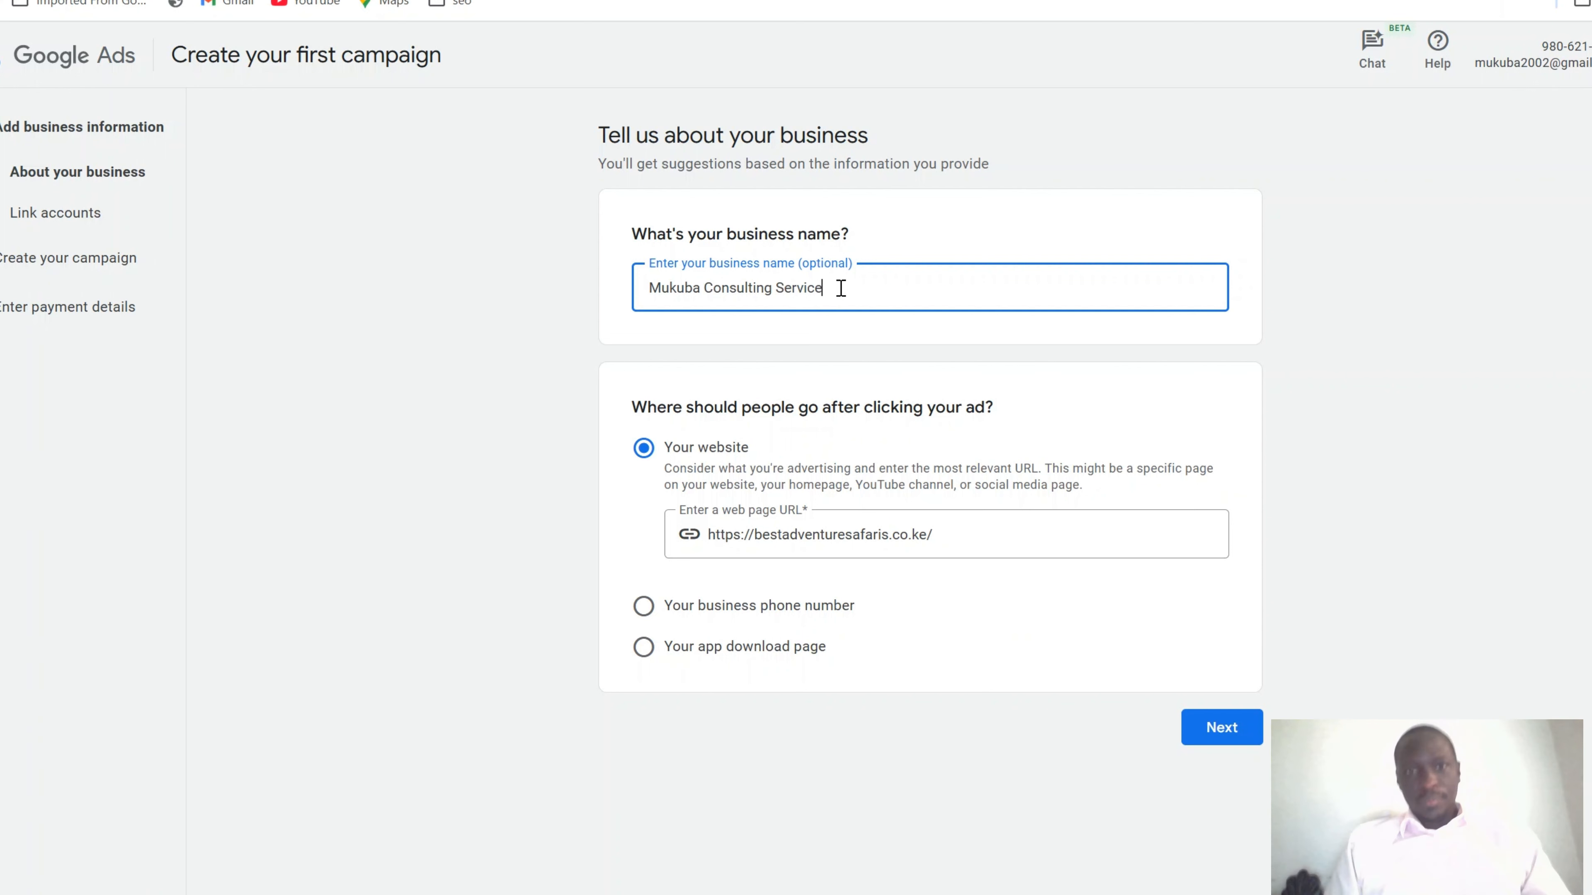
pyautogui.click(890, 548)
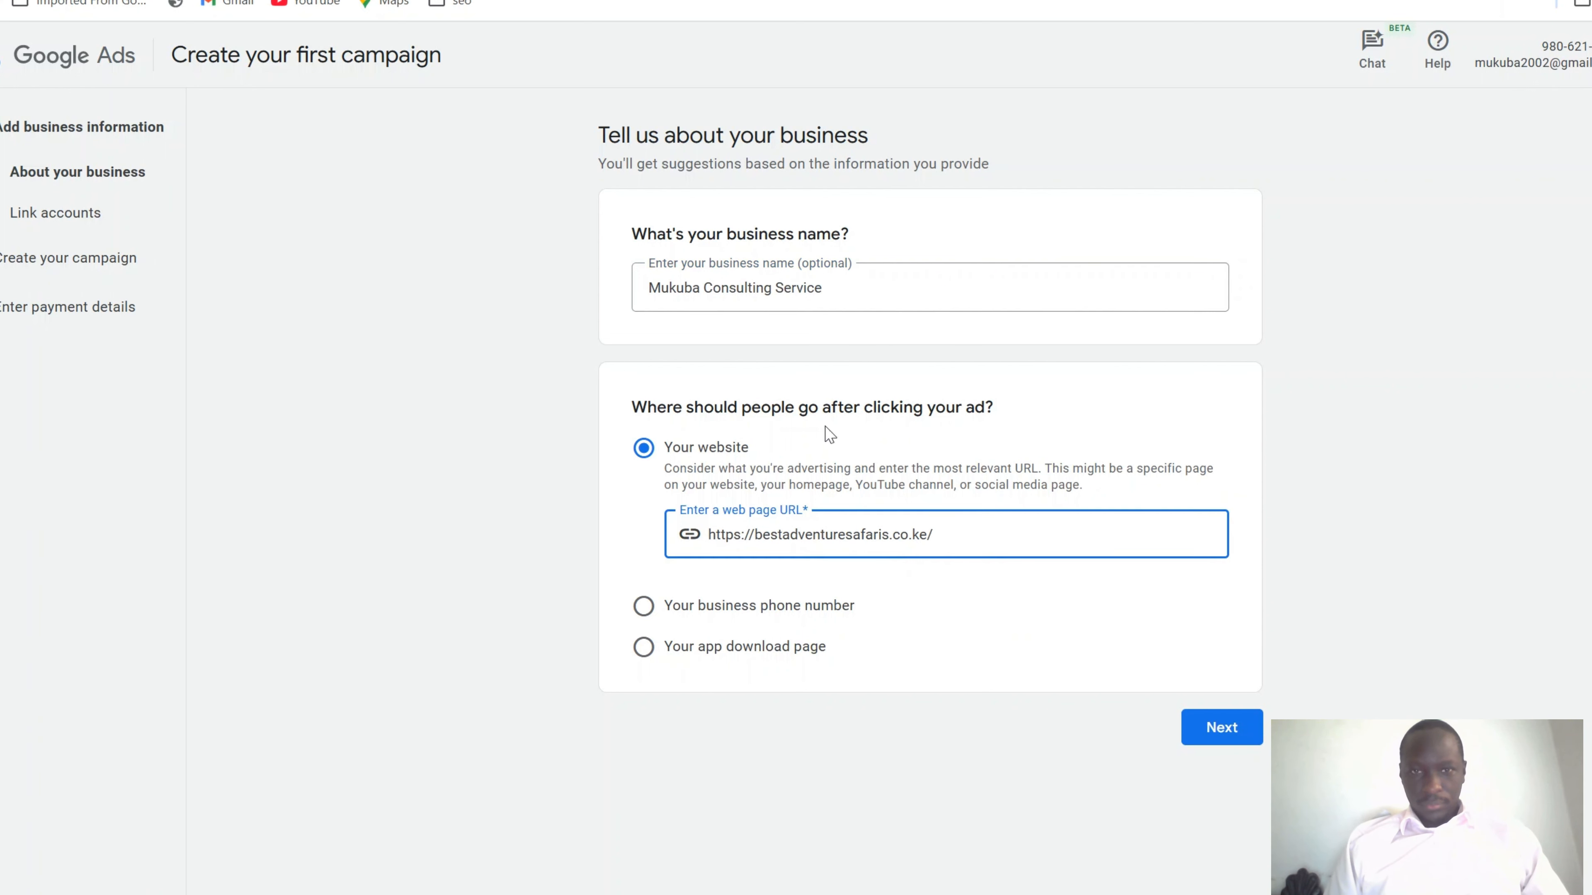
pyautogui.hotkey('ctrl', 't')
# Load mukuba.co.ke in a new tab, see the HostAfrica firewall block, and return to Google Ads
pyautogui.write('muku')
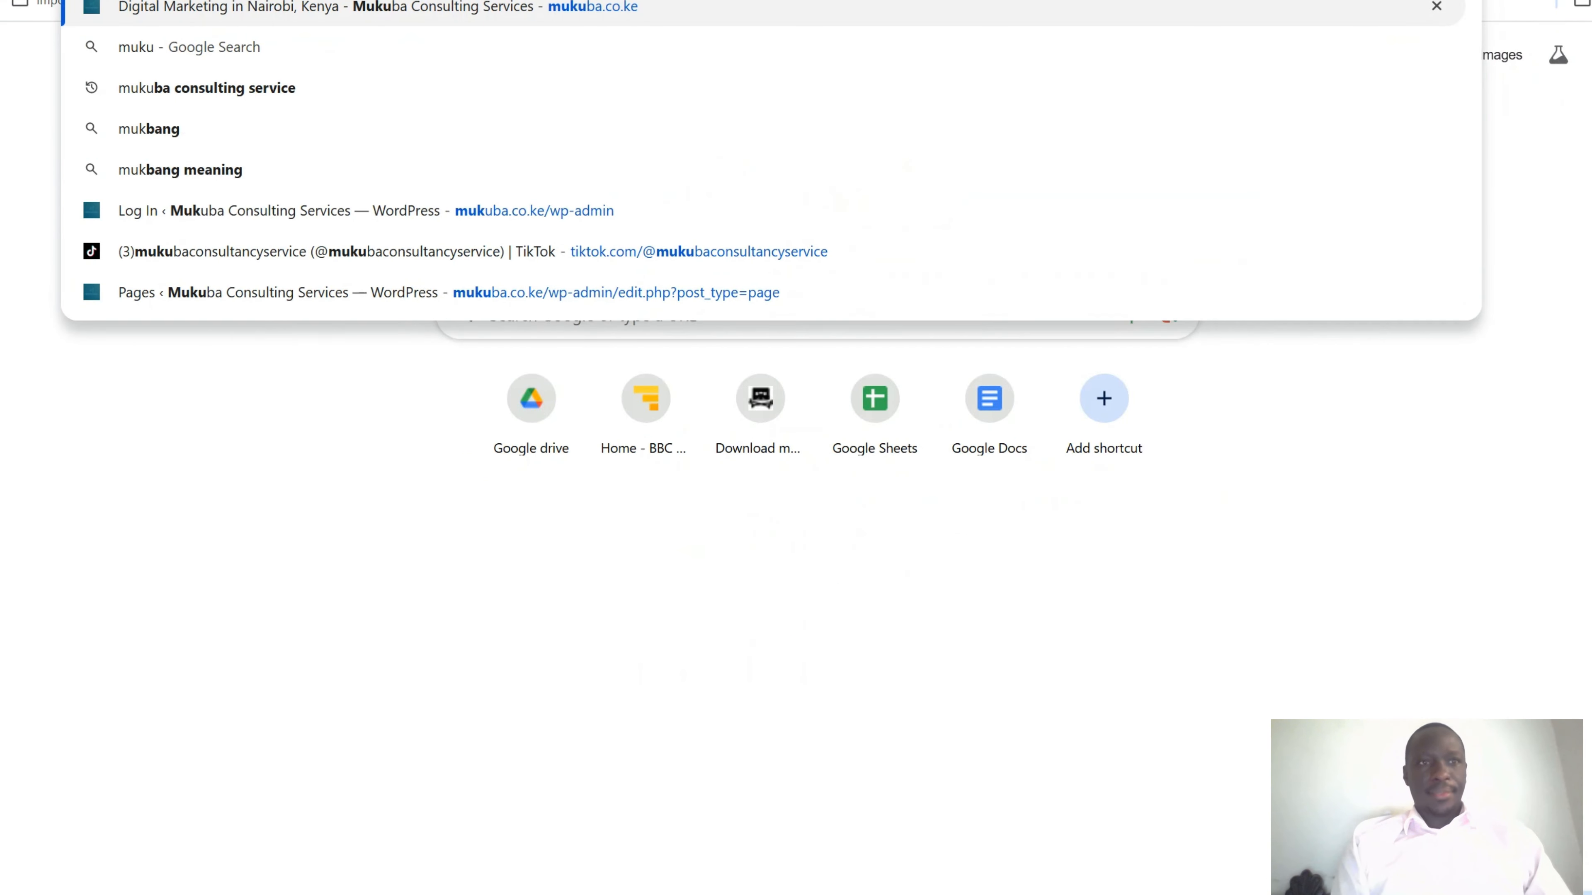
pyautogui.press('Return')
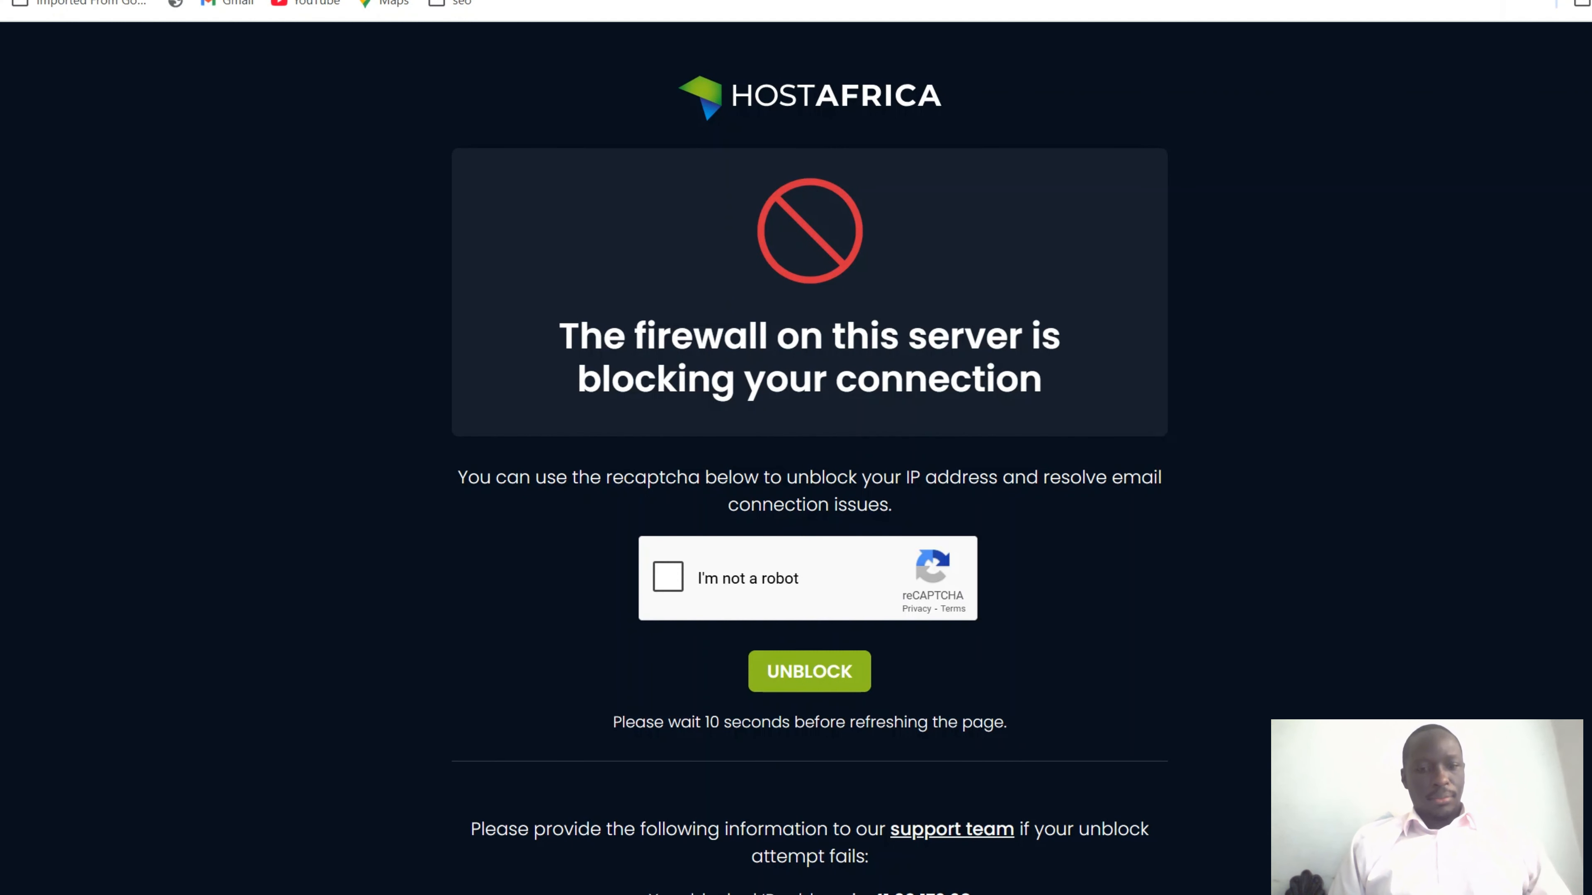
pyautogui.click(461, 1)
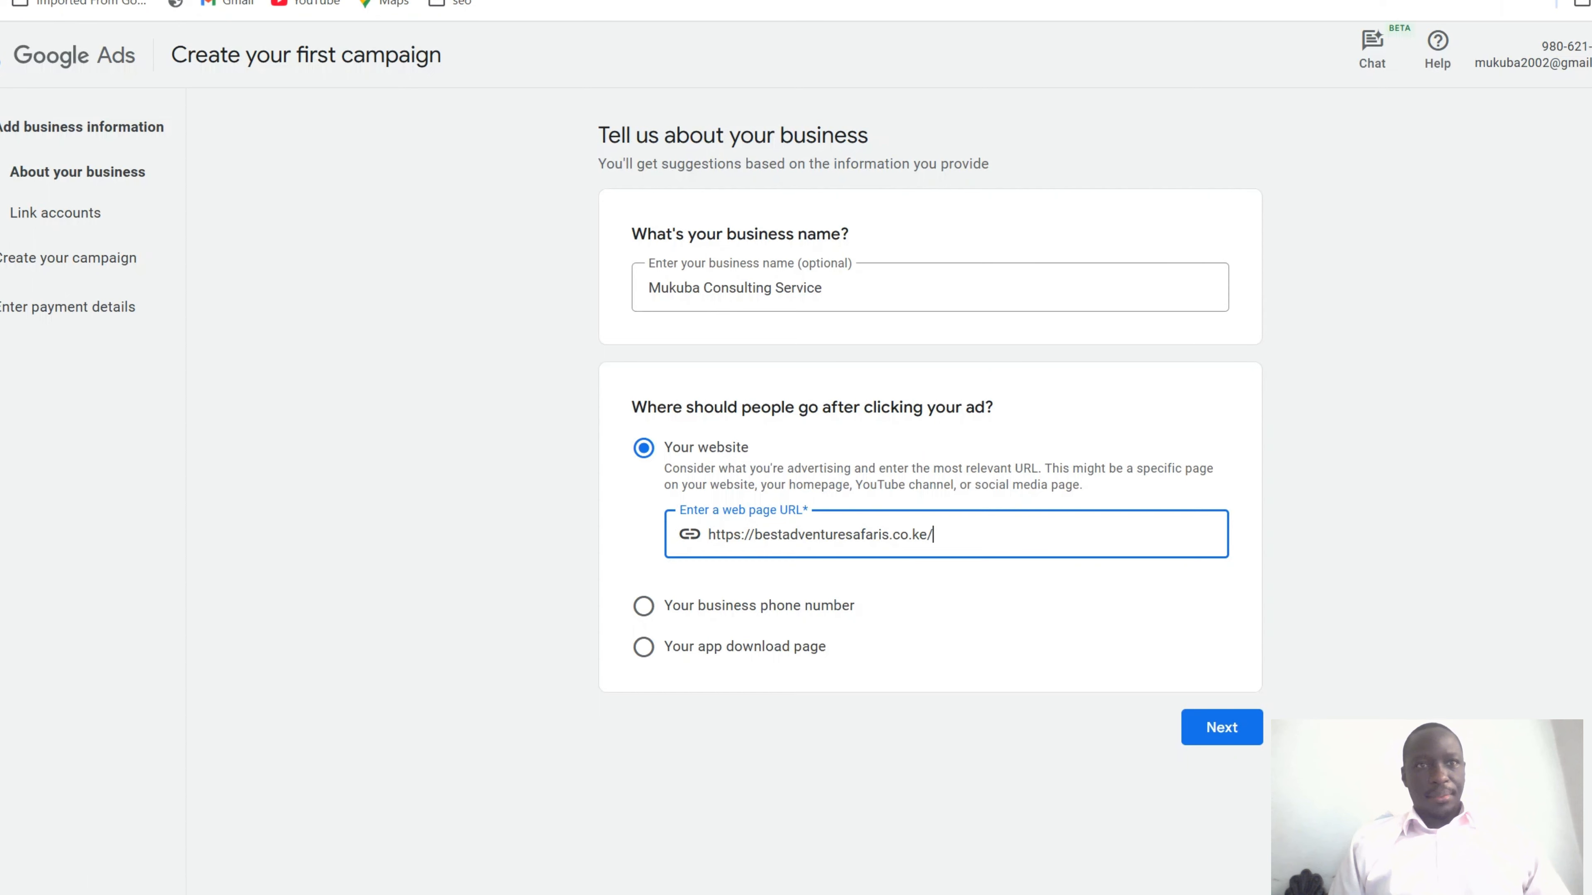
pyautogui.click(564, 1)
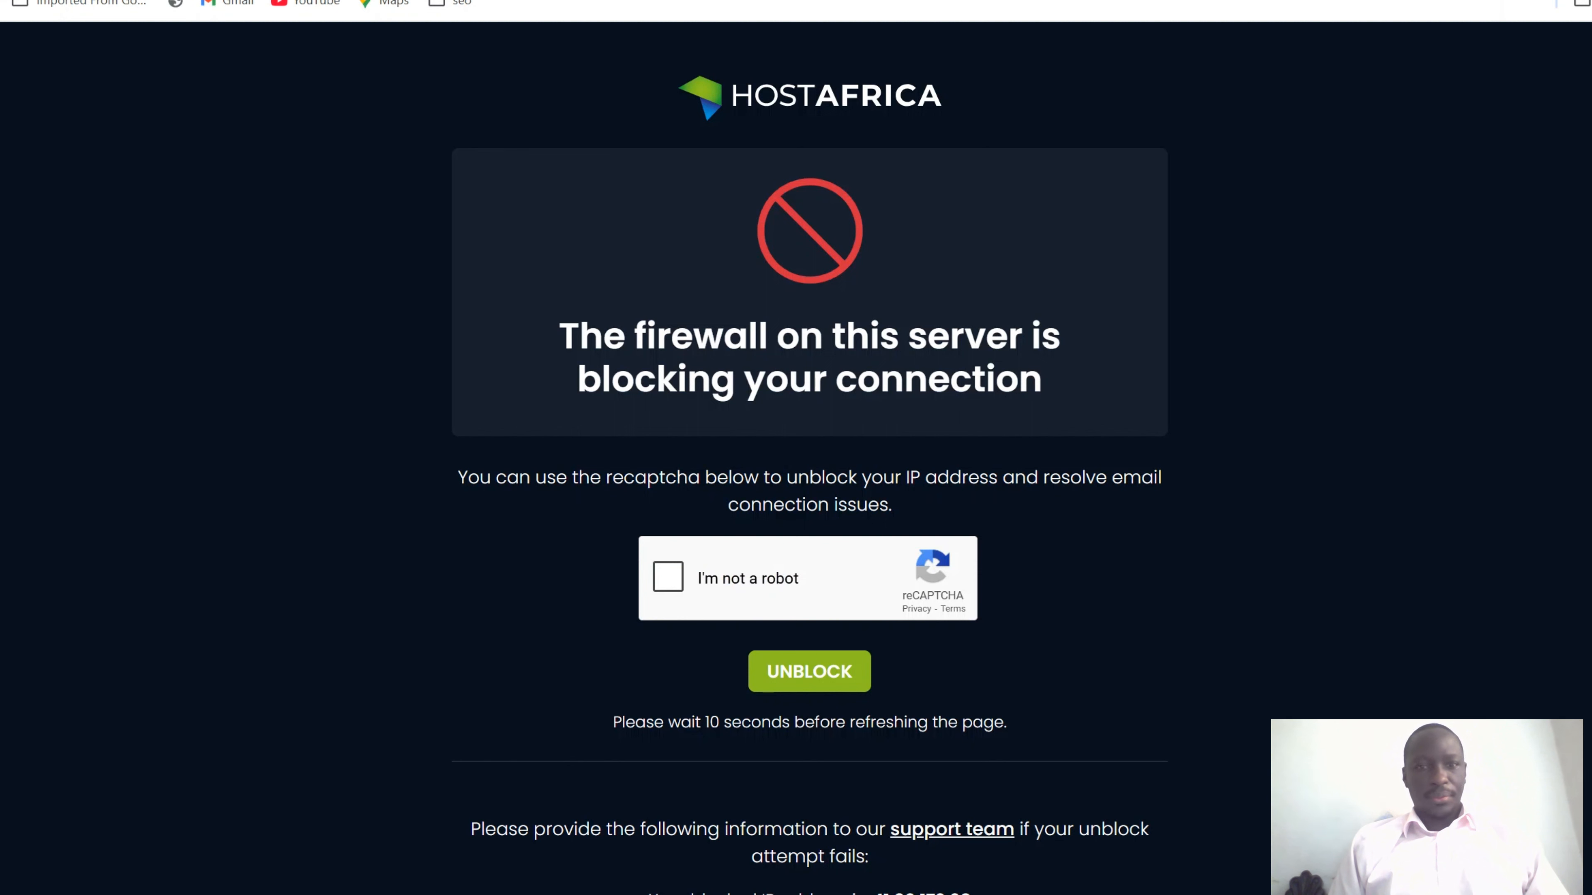
pyautogui.click(461, 1)
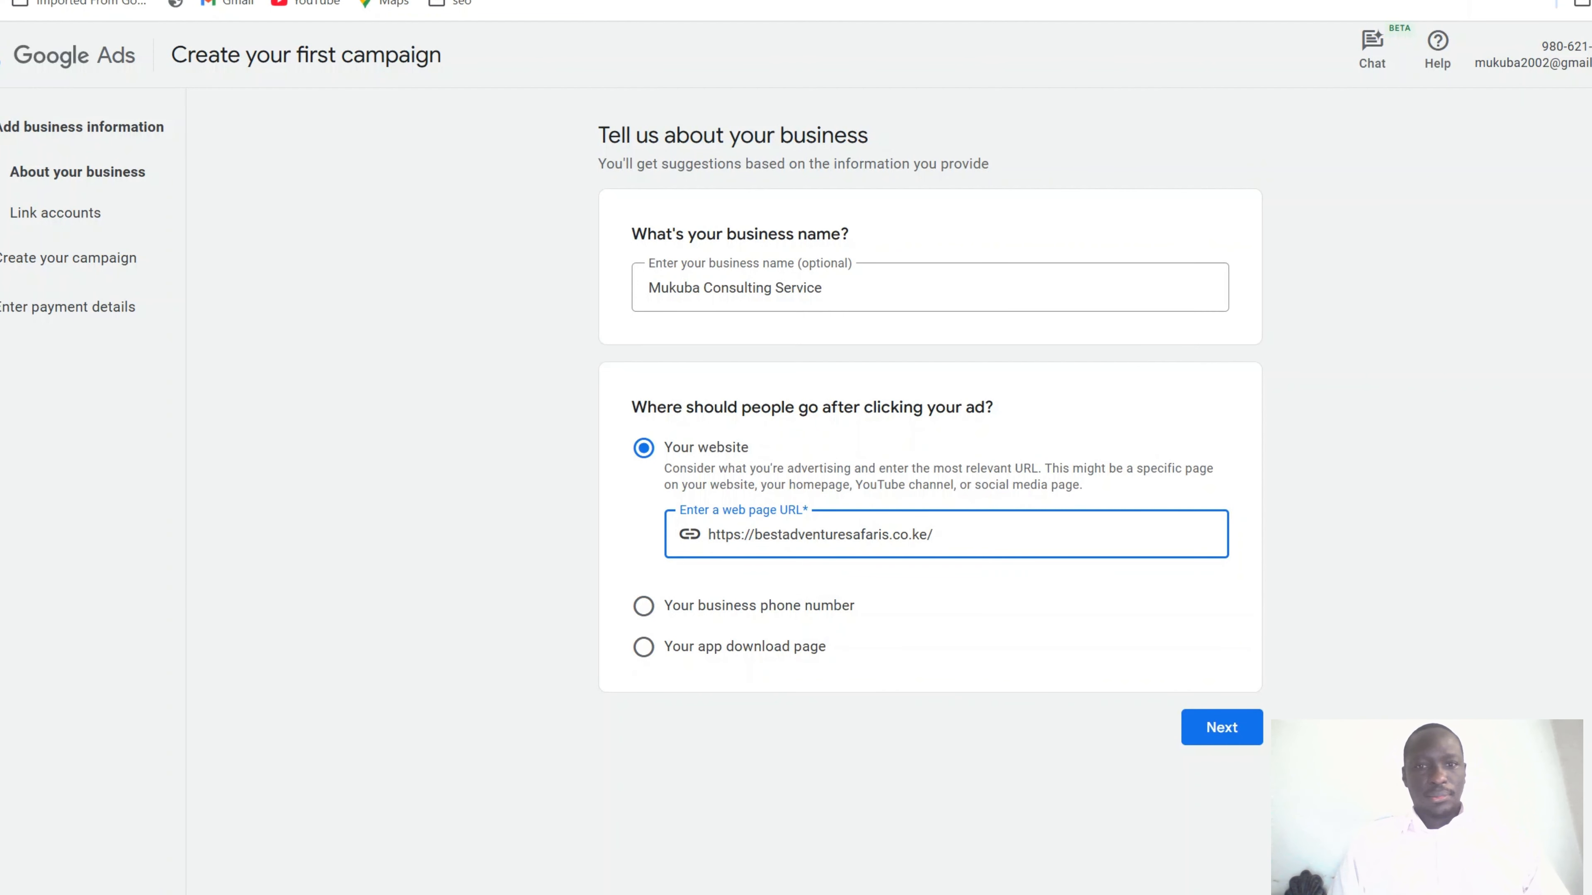
pyautogui.doubleClick(844, 535)
pyautogui.hotkey('ctrl', 'a')
pyautogui.write('https://mukuba.co.ke/')
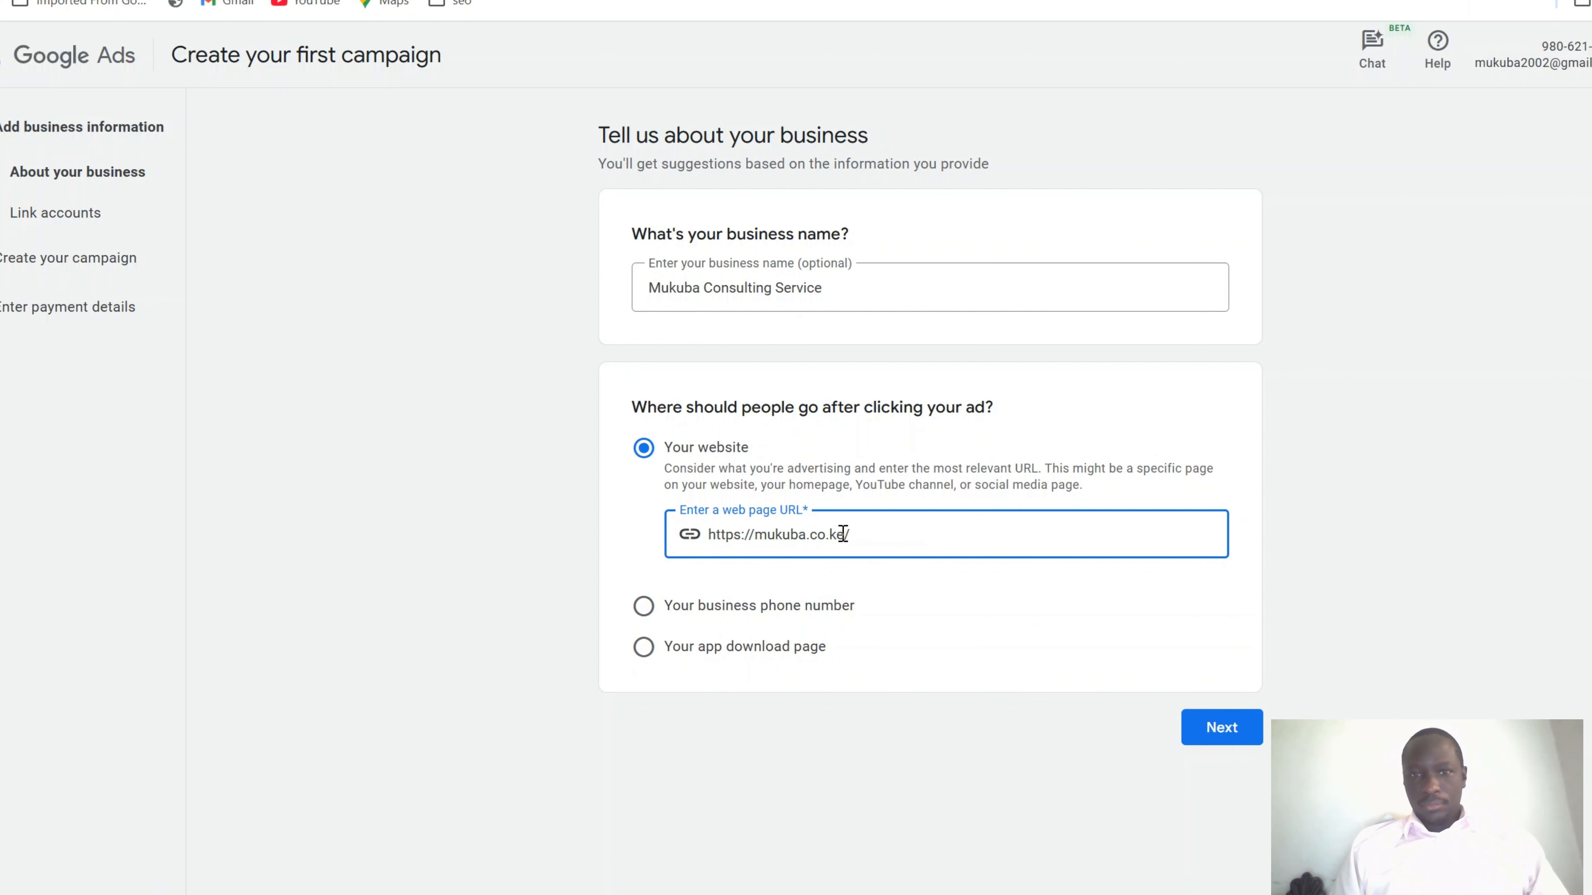
# Try the phone-number option with Kenya and the business number, then revert to website and continue
pyautogui.click(646, 609)
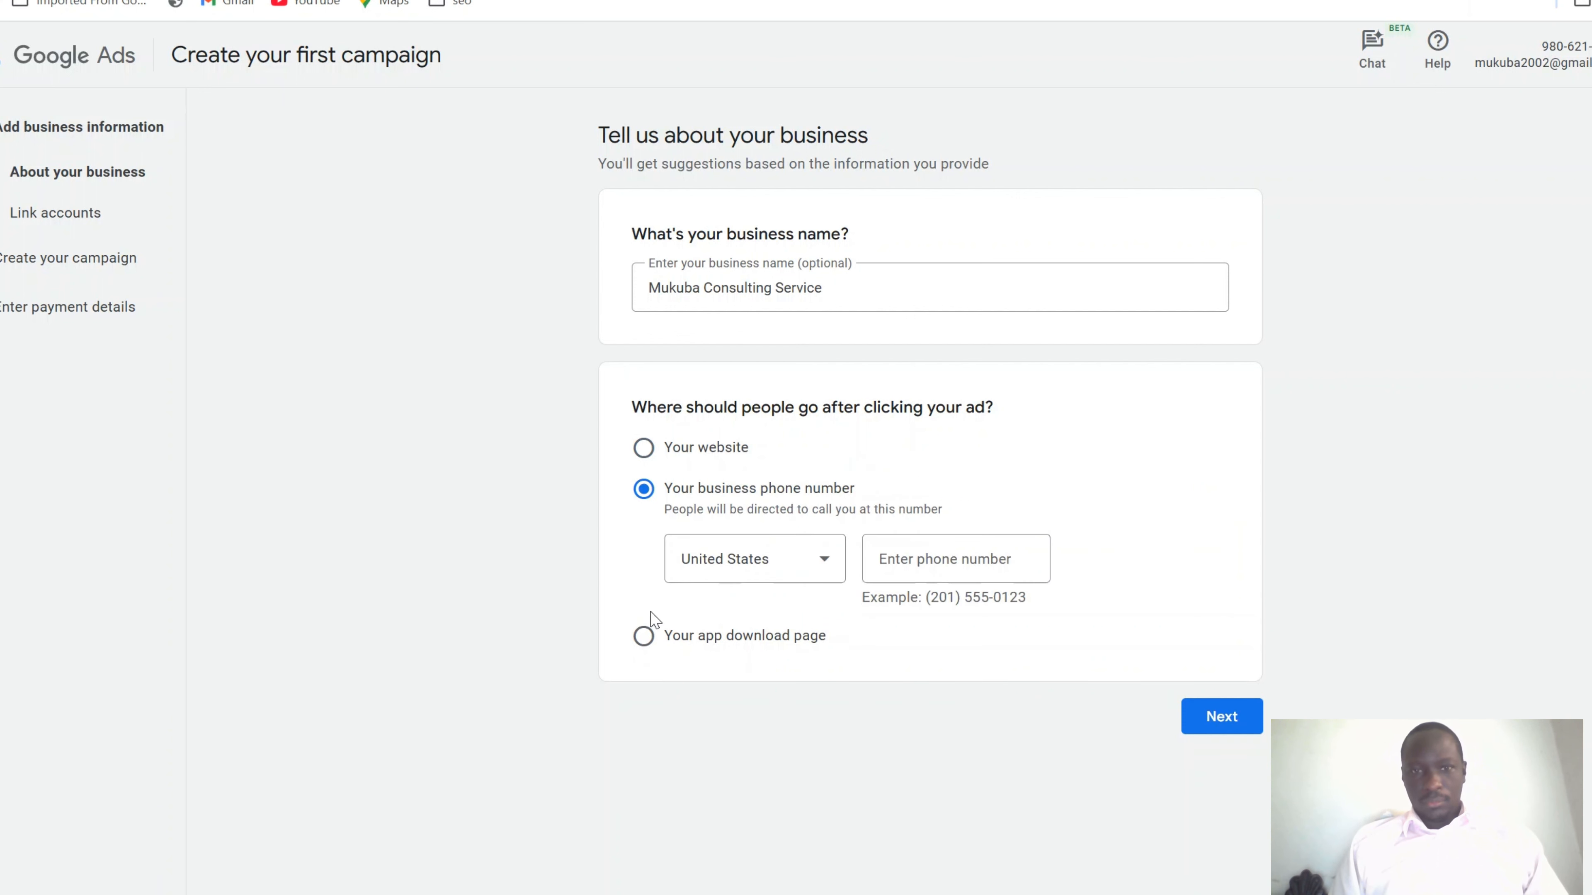
pyautogui.click(824, 558)
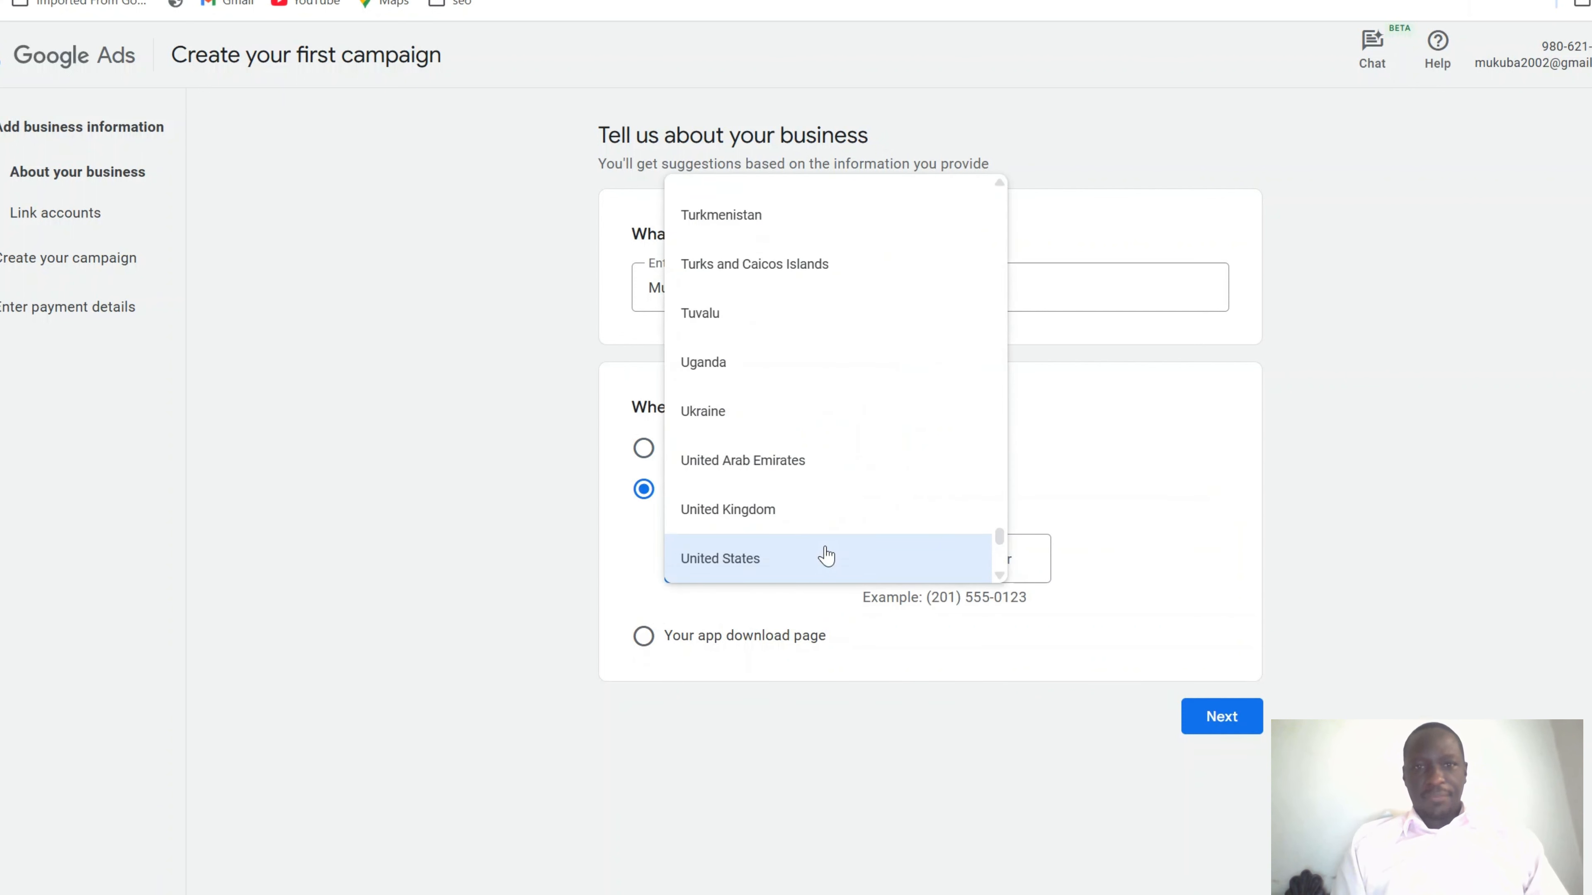
pyautogui.write('ke')
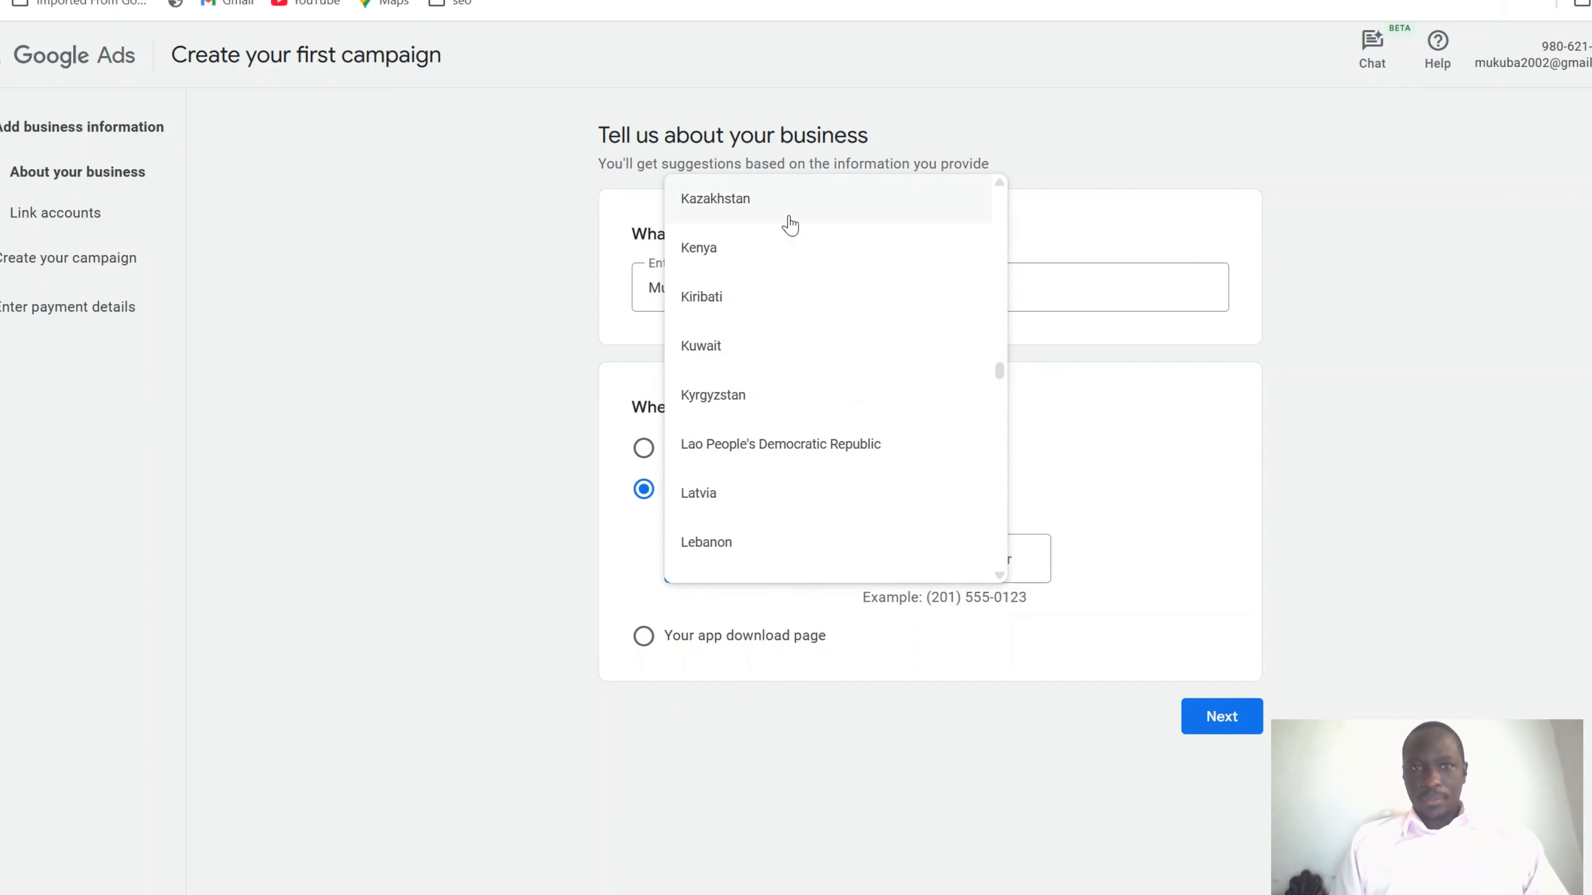
pyautogui.click(789, 251)
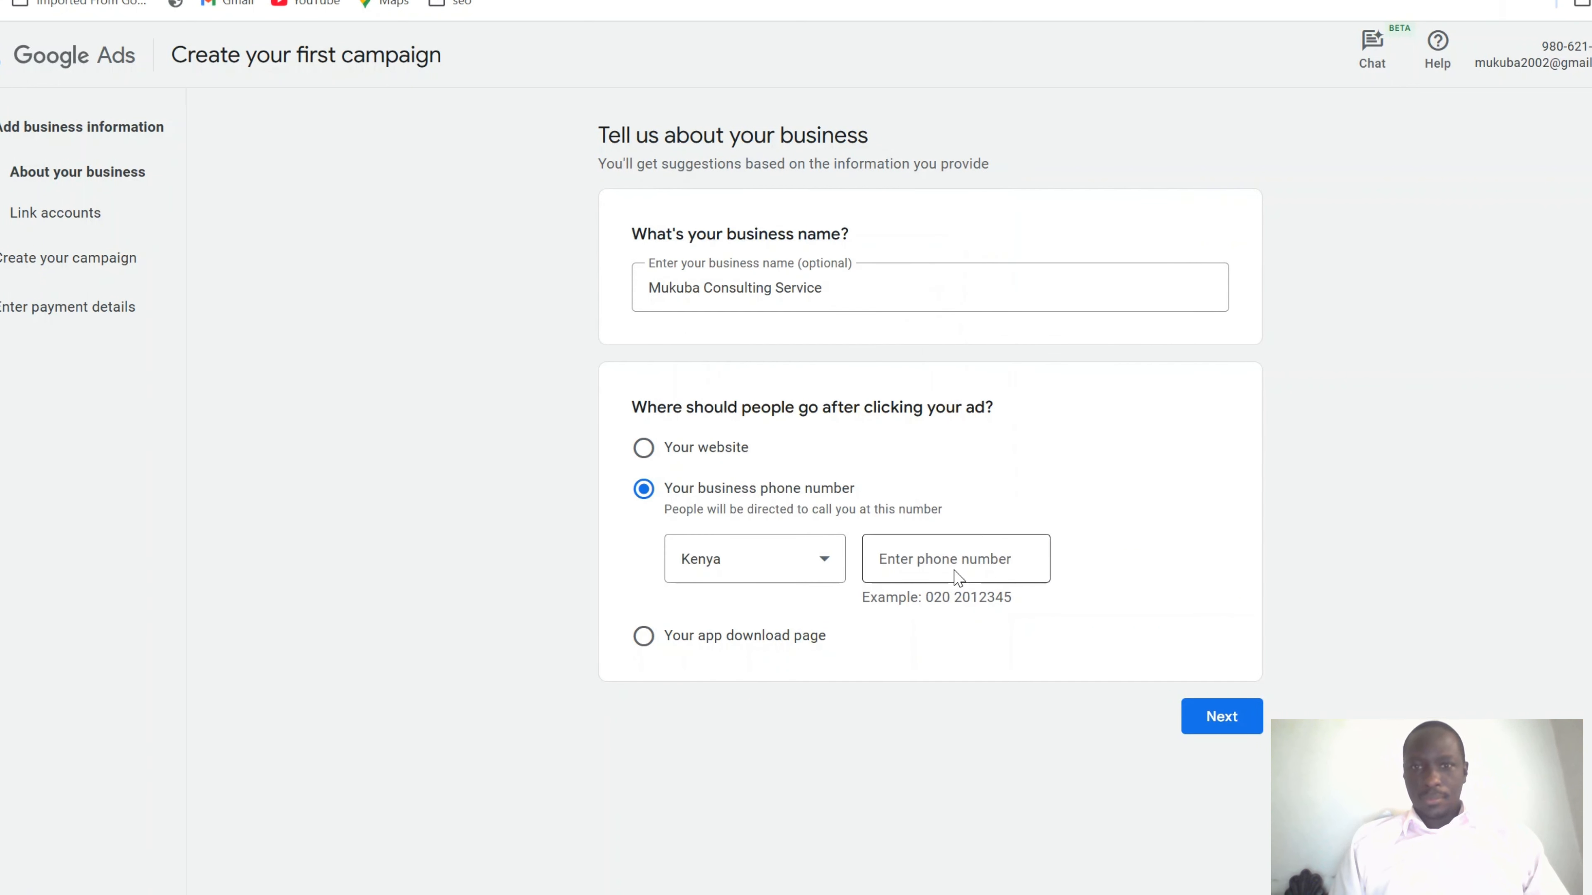
pyautogui.click(948, 551)
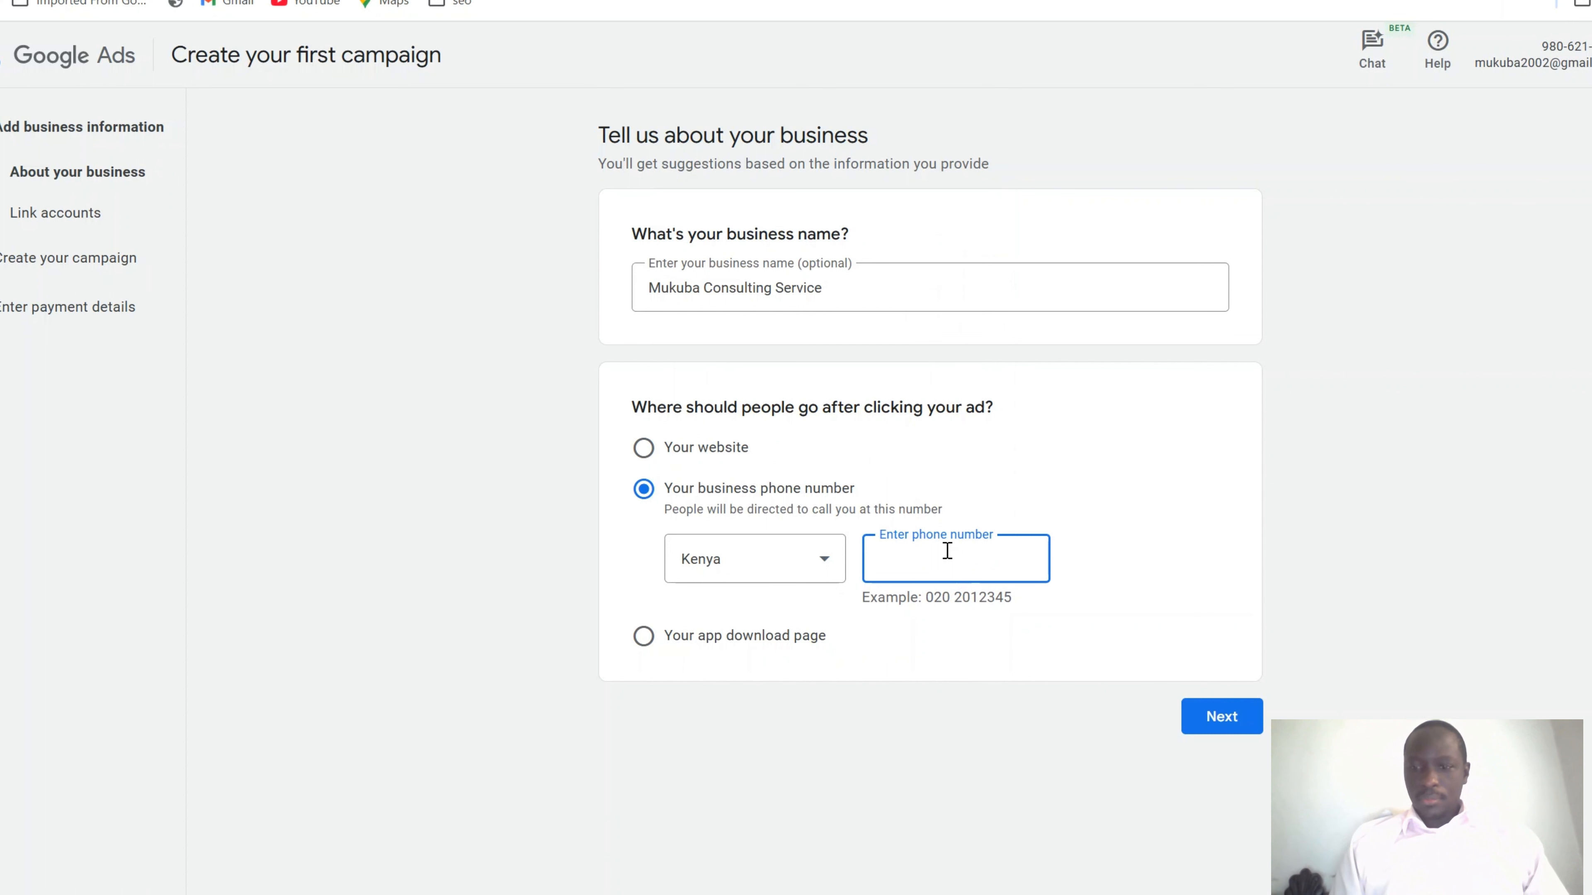
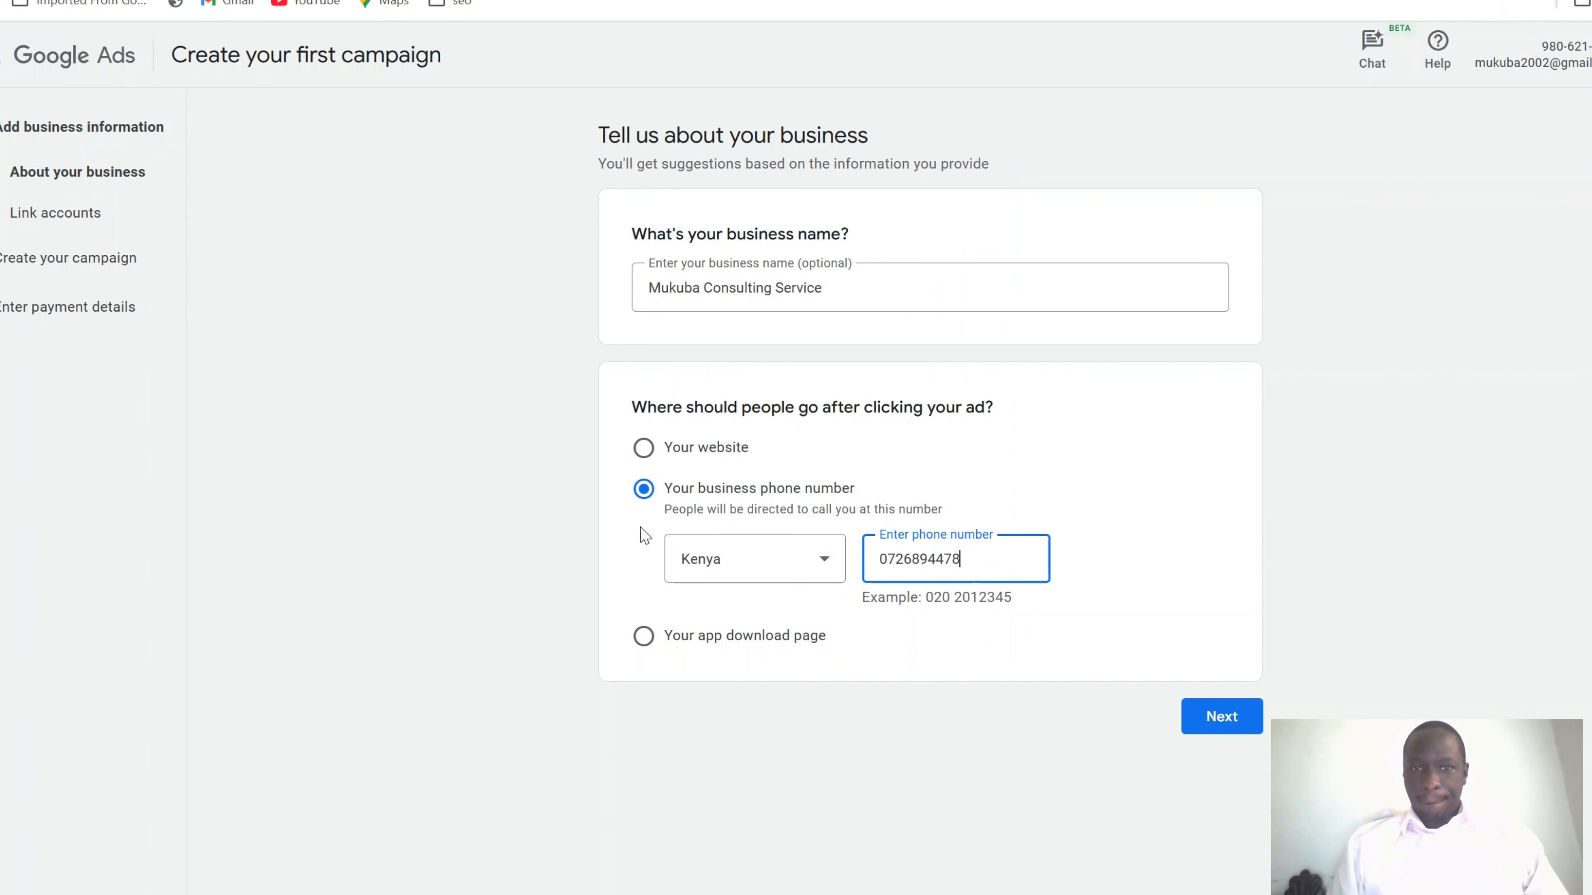
pyautogui.click(643, 448)
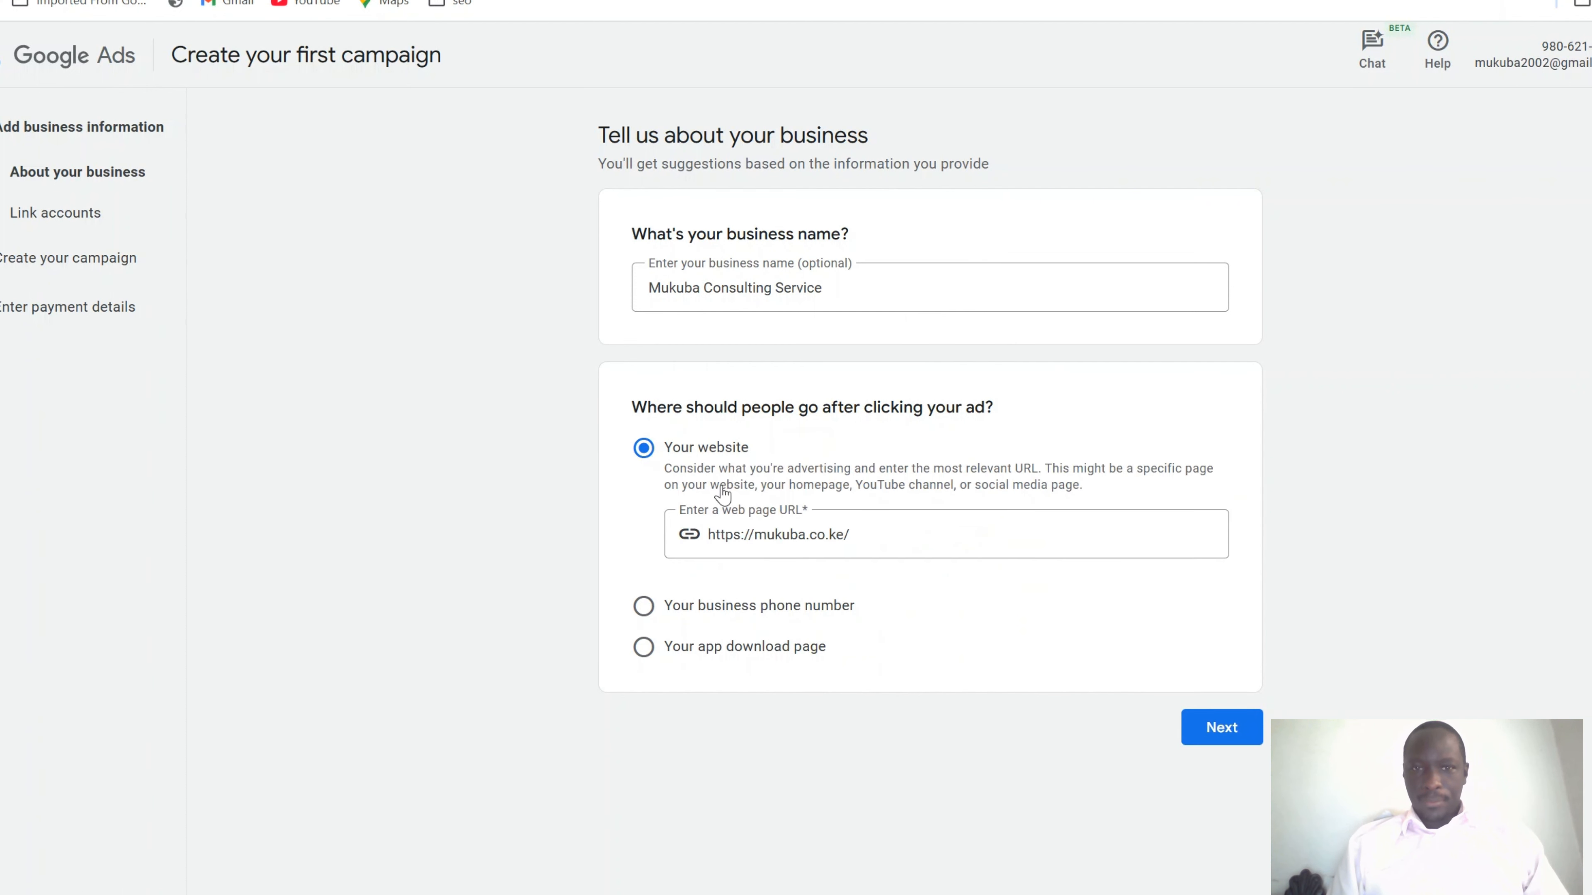
pyautogui.click(1226, 733)
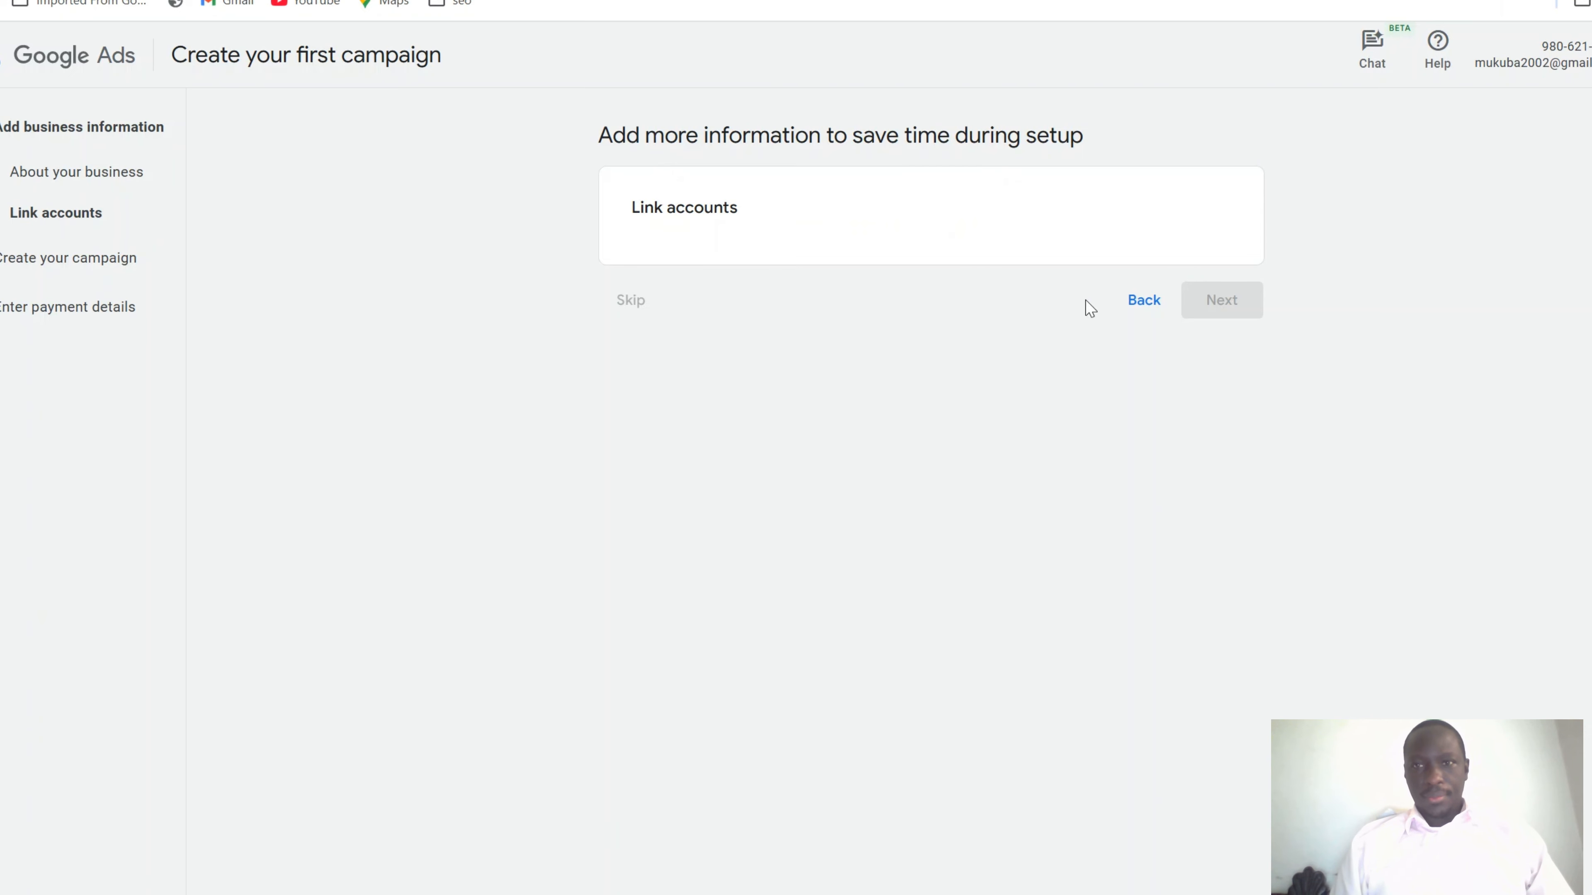
# Leave the suggested YouTube, Merchant Center and Business Profile accounts unlinked and skip ahead
pyautogui.moveTo(696, 208); pyautogui.dragTo(1111, 283)
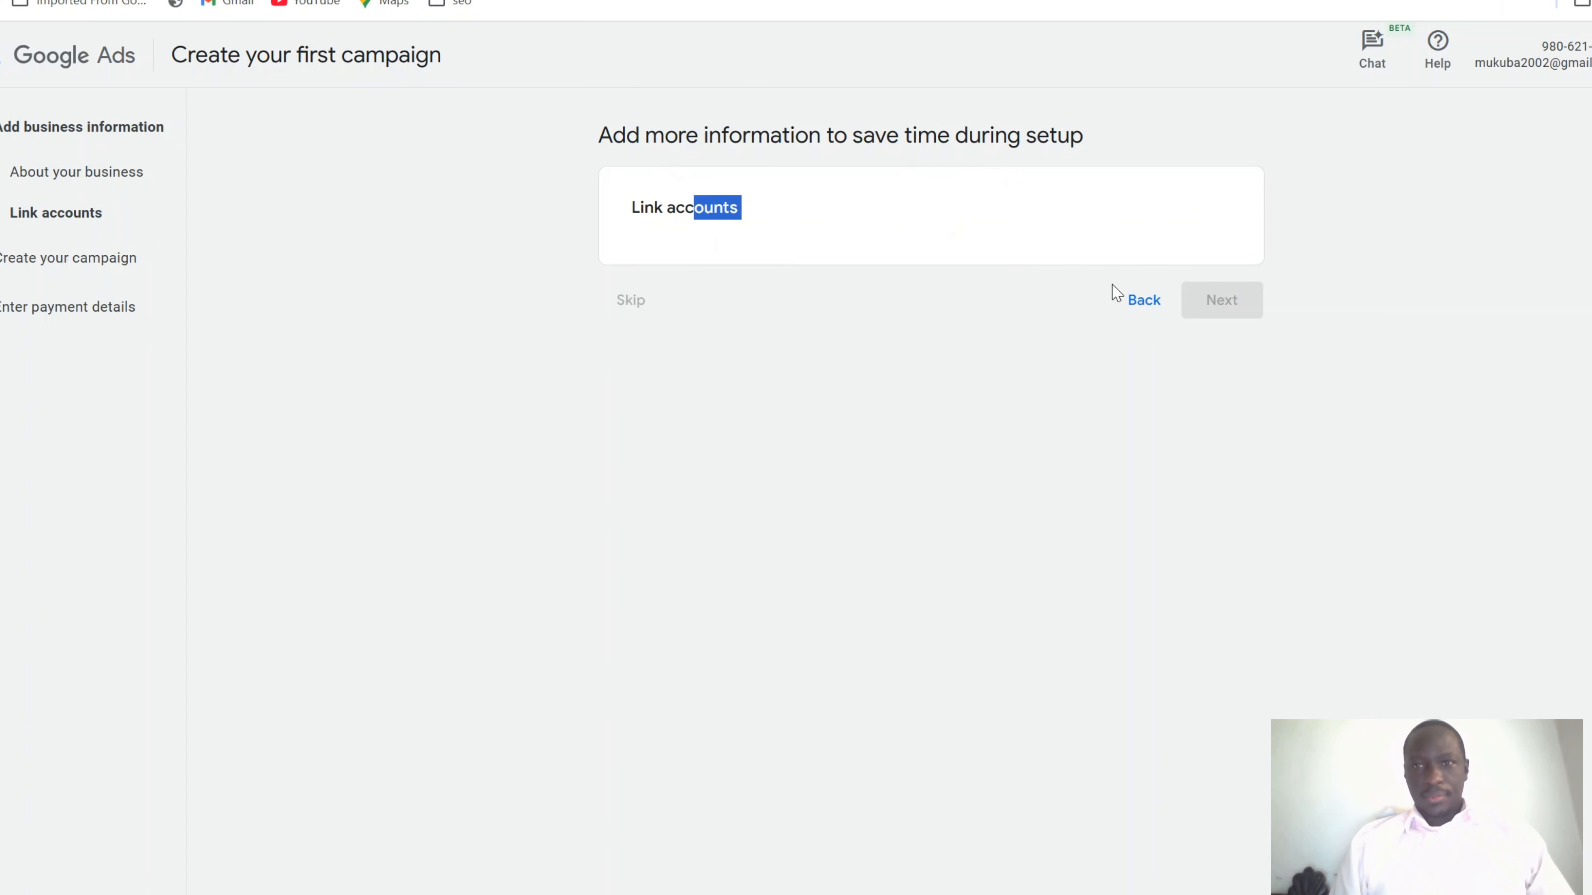
pyautogui.click(1334, 263)
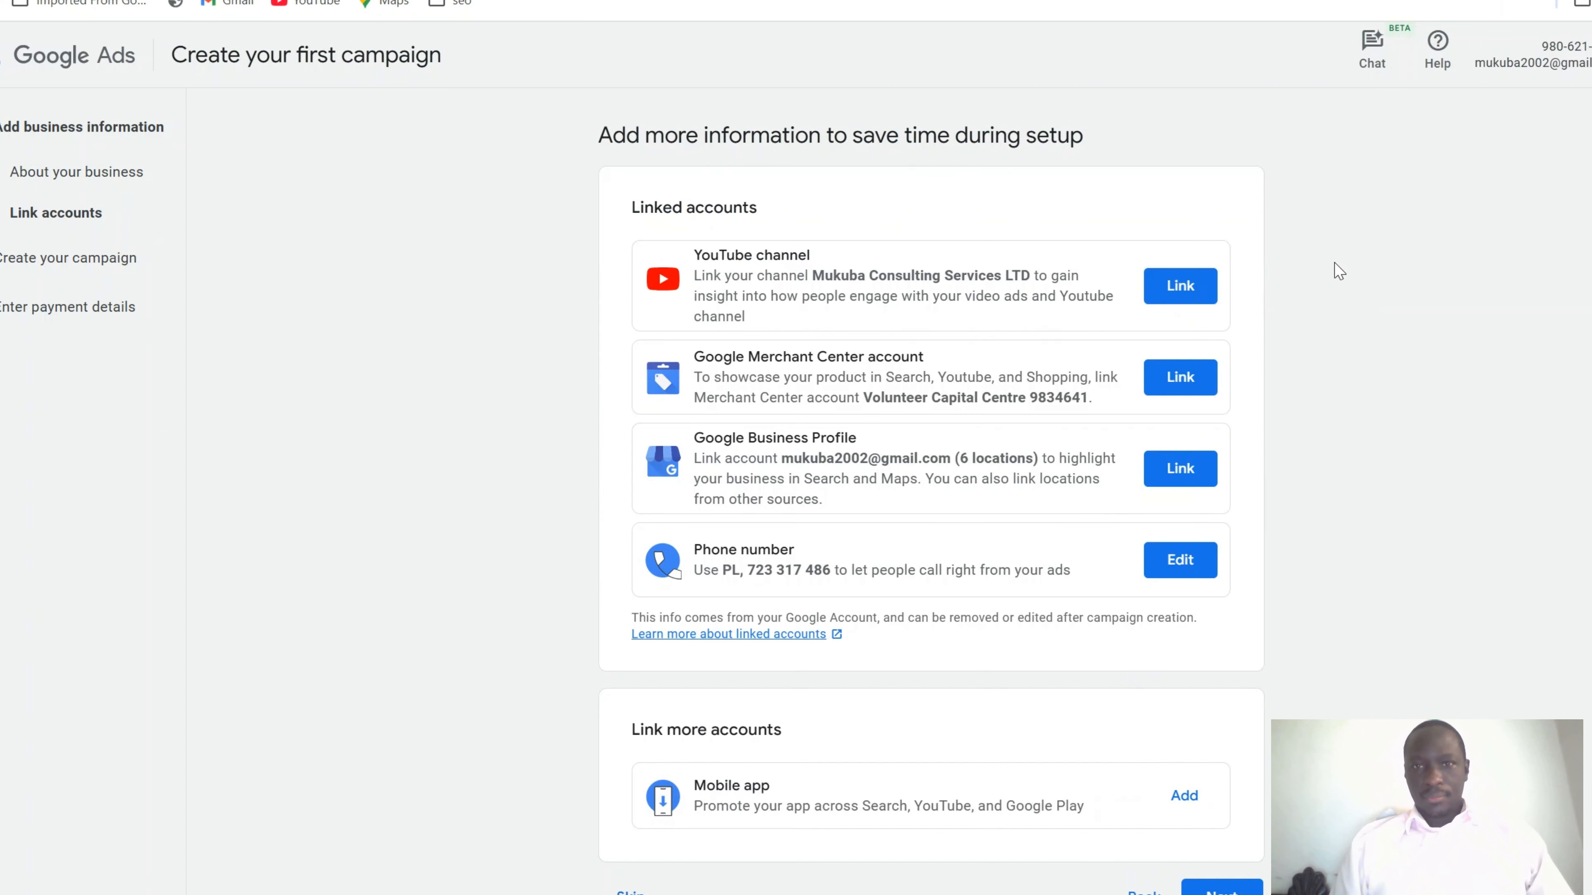
pyautogui.scroll(-1, 1266, 344)
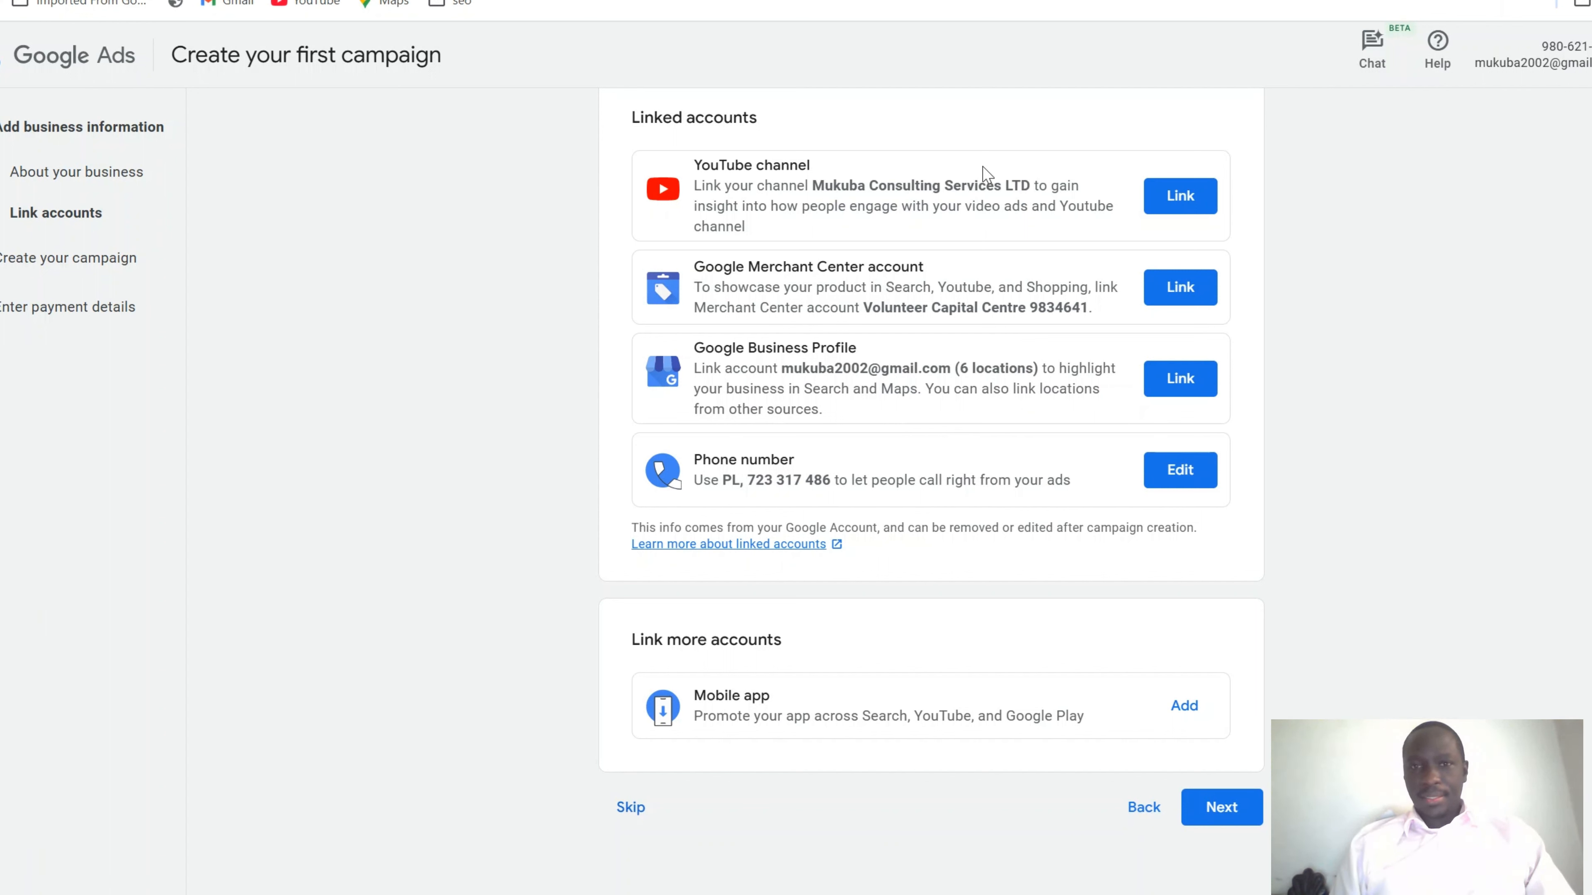
pyautogui.click(629, 809)
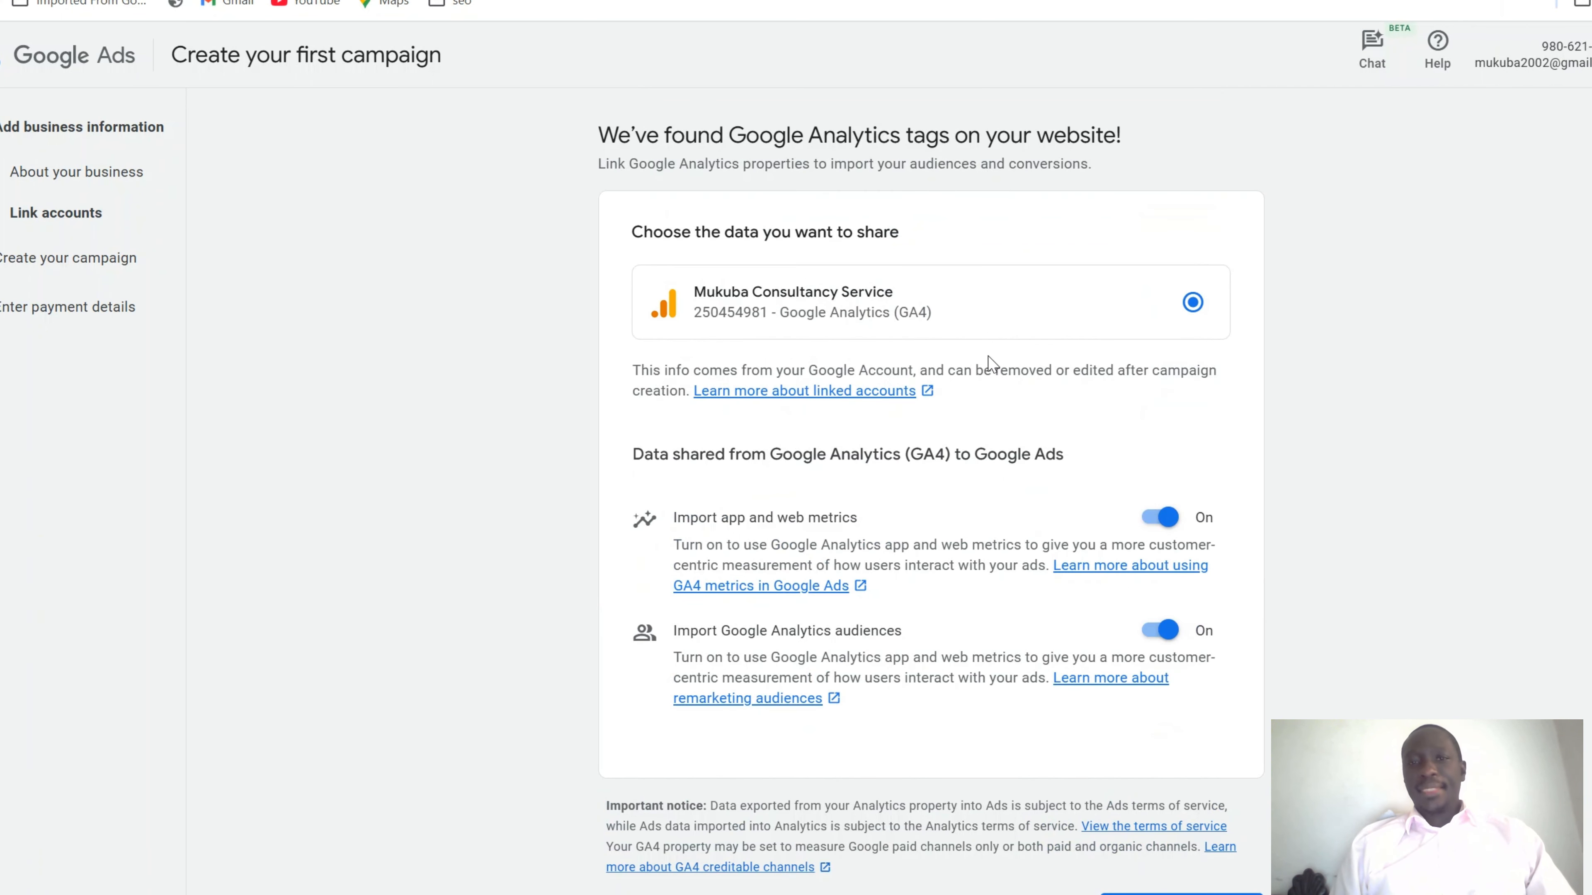
# Skip linking the Mukuba Consultancy Service GA4 property
pyautogui.scroll(-1, 992, 364)
pyautogui.scroll(-1, 992, 363)
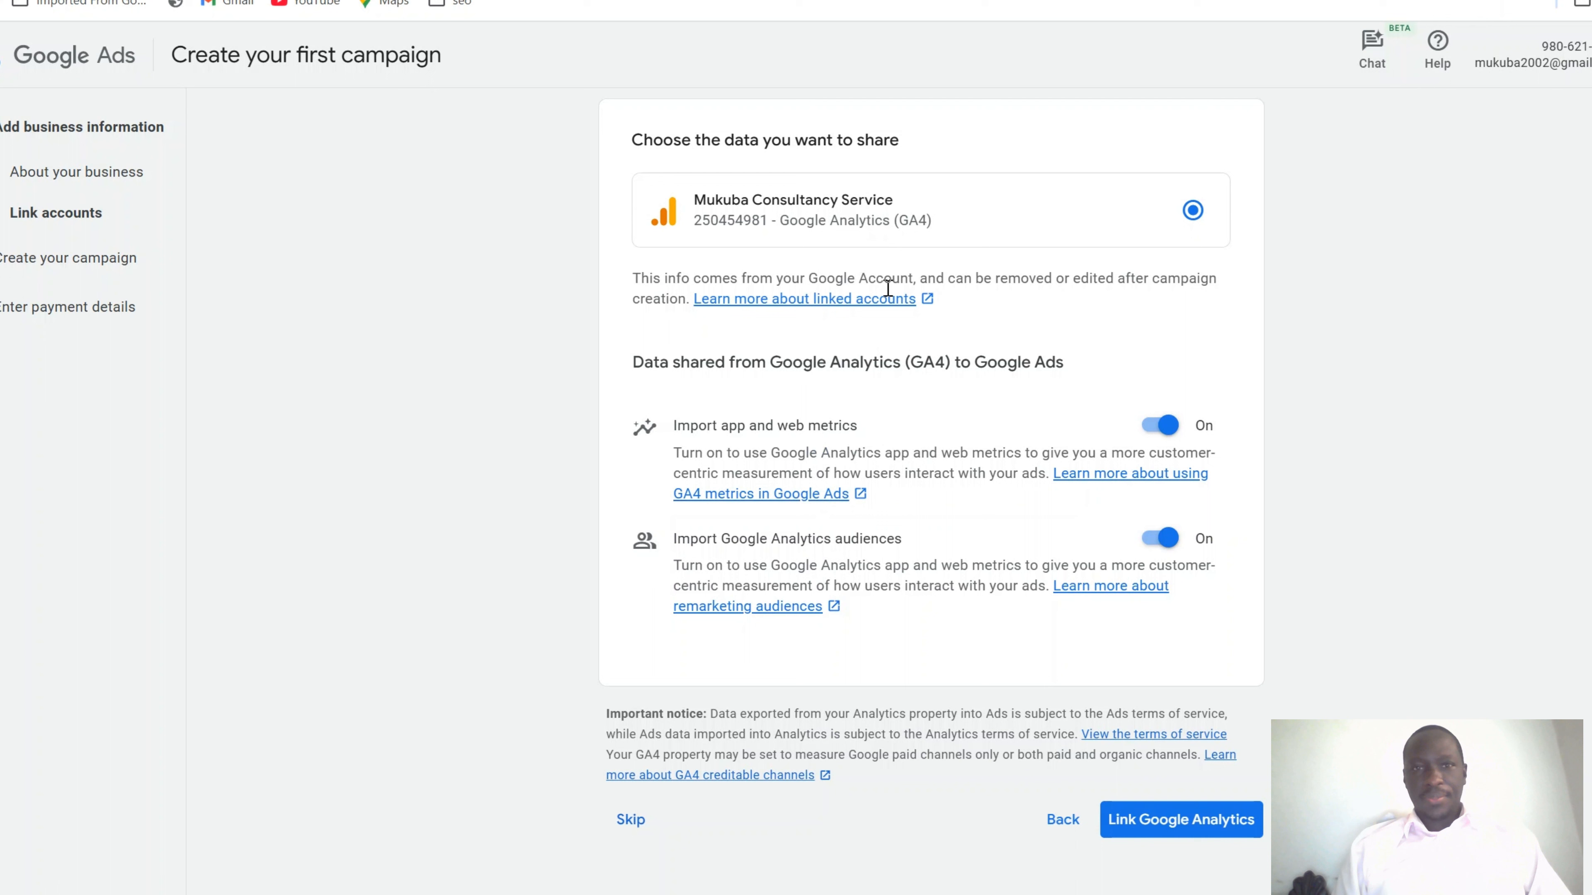
pyautogui.click(627, 827)
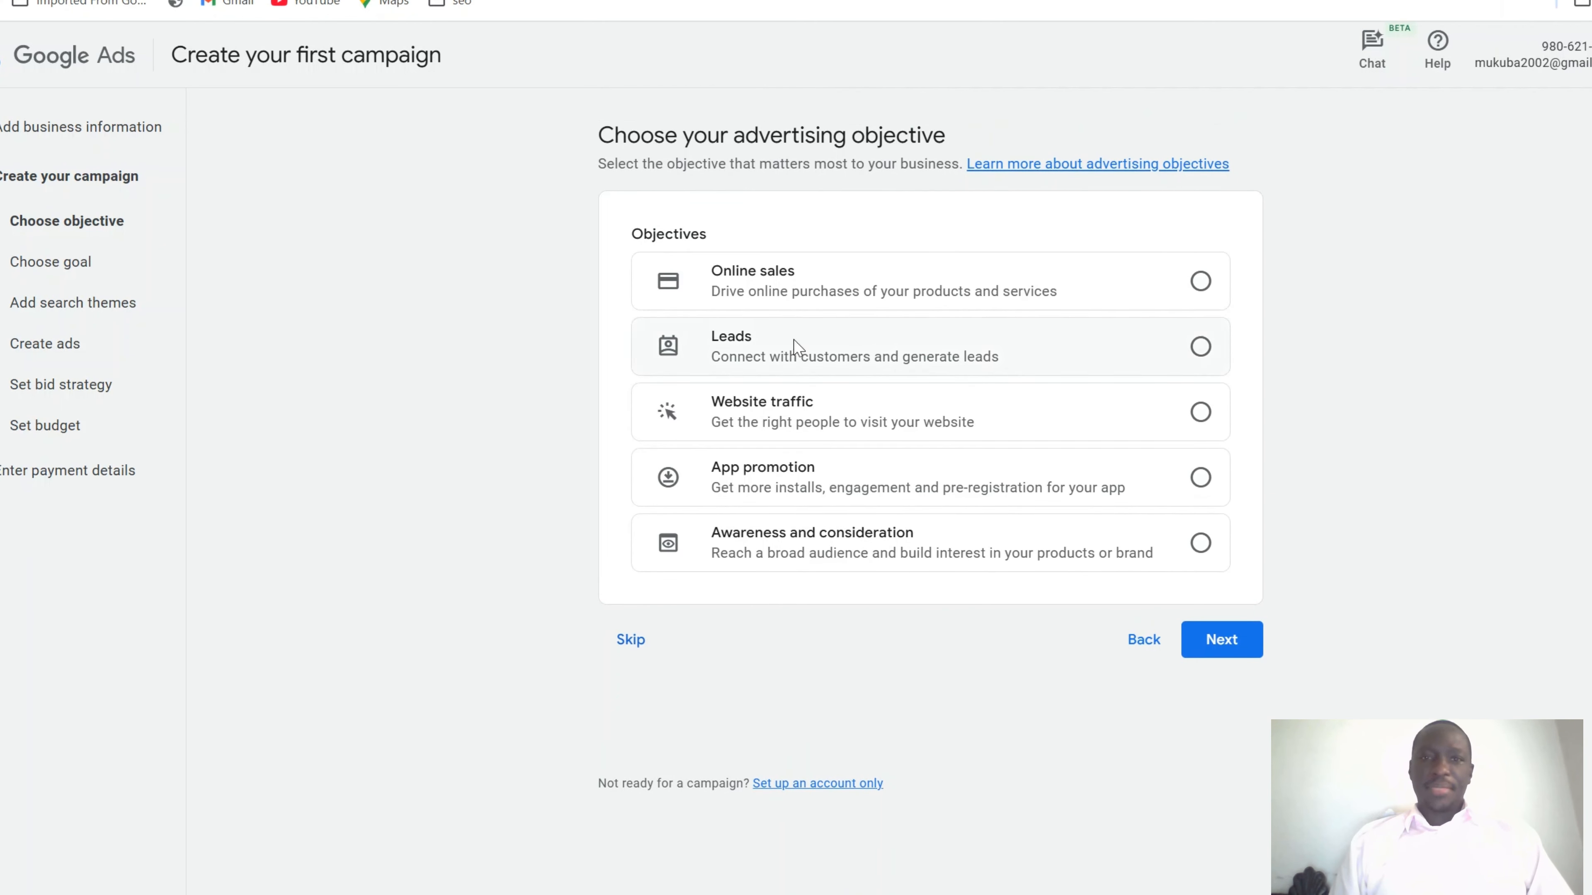
# Compare Online sales and Website traffic, then pick Leads as the objective and continue
pyautogui.click(1201, 346)
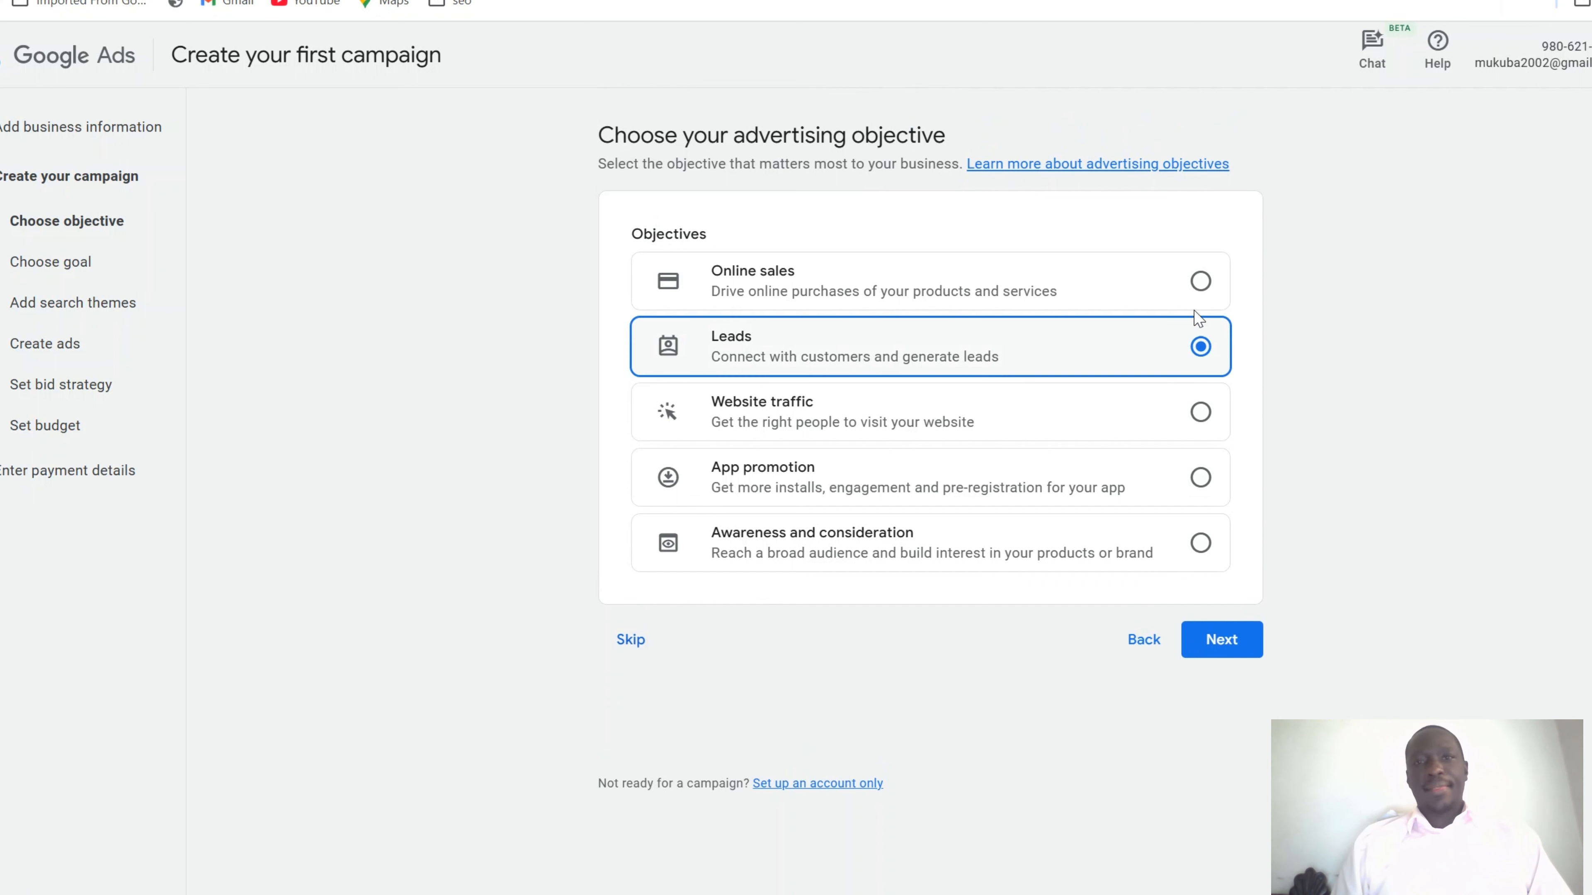
pyautogui.click(1201, 282)
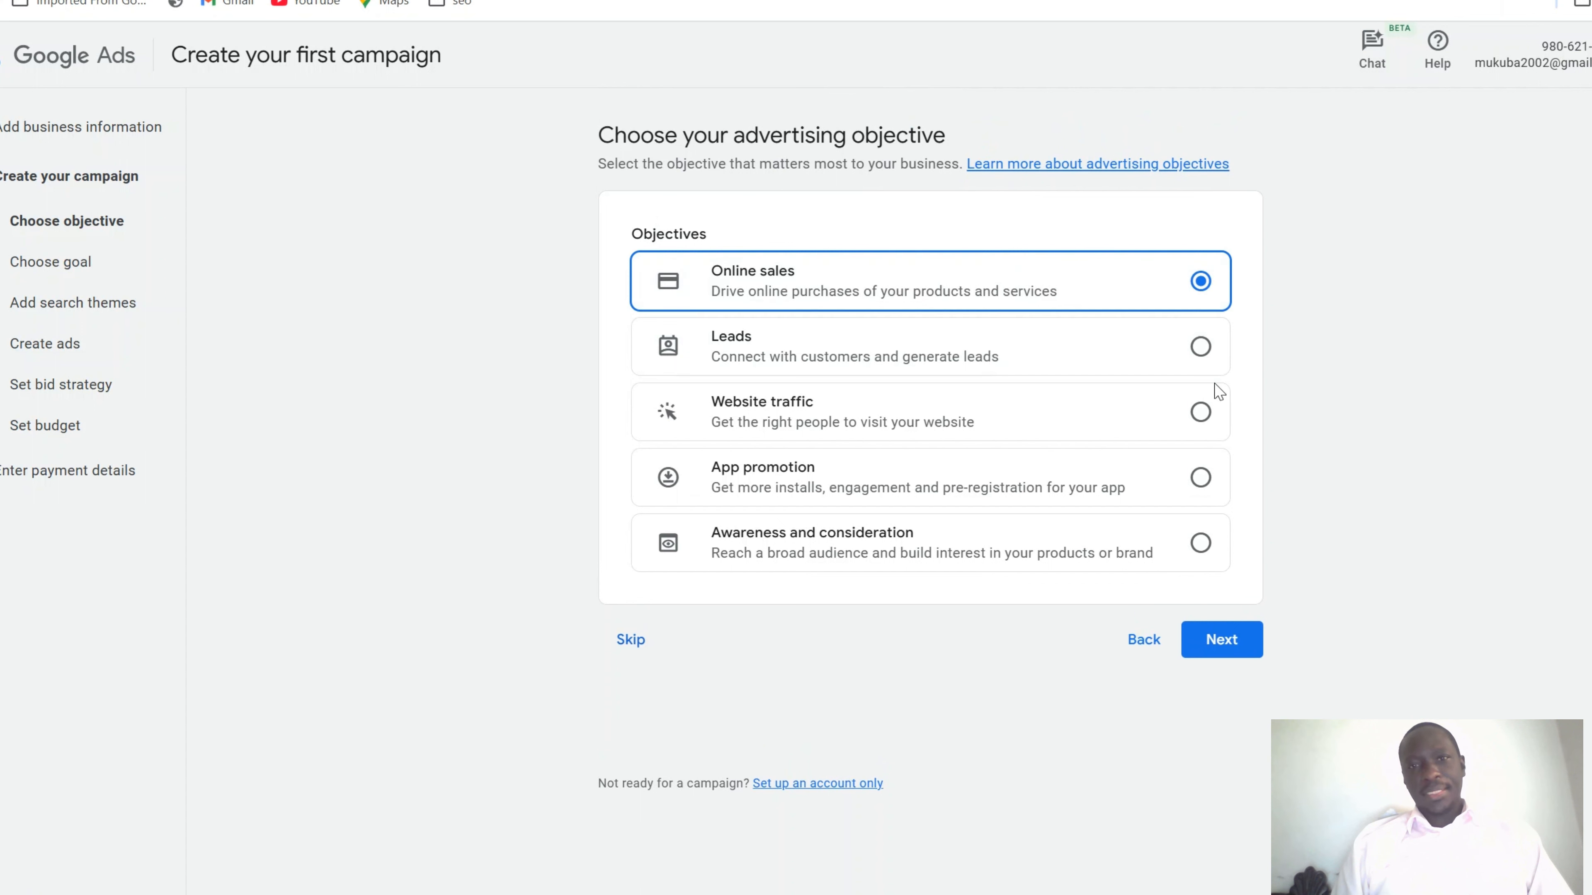
pyautogui.click(1201, 412)
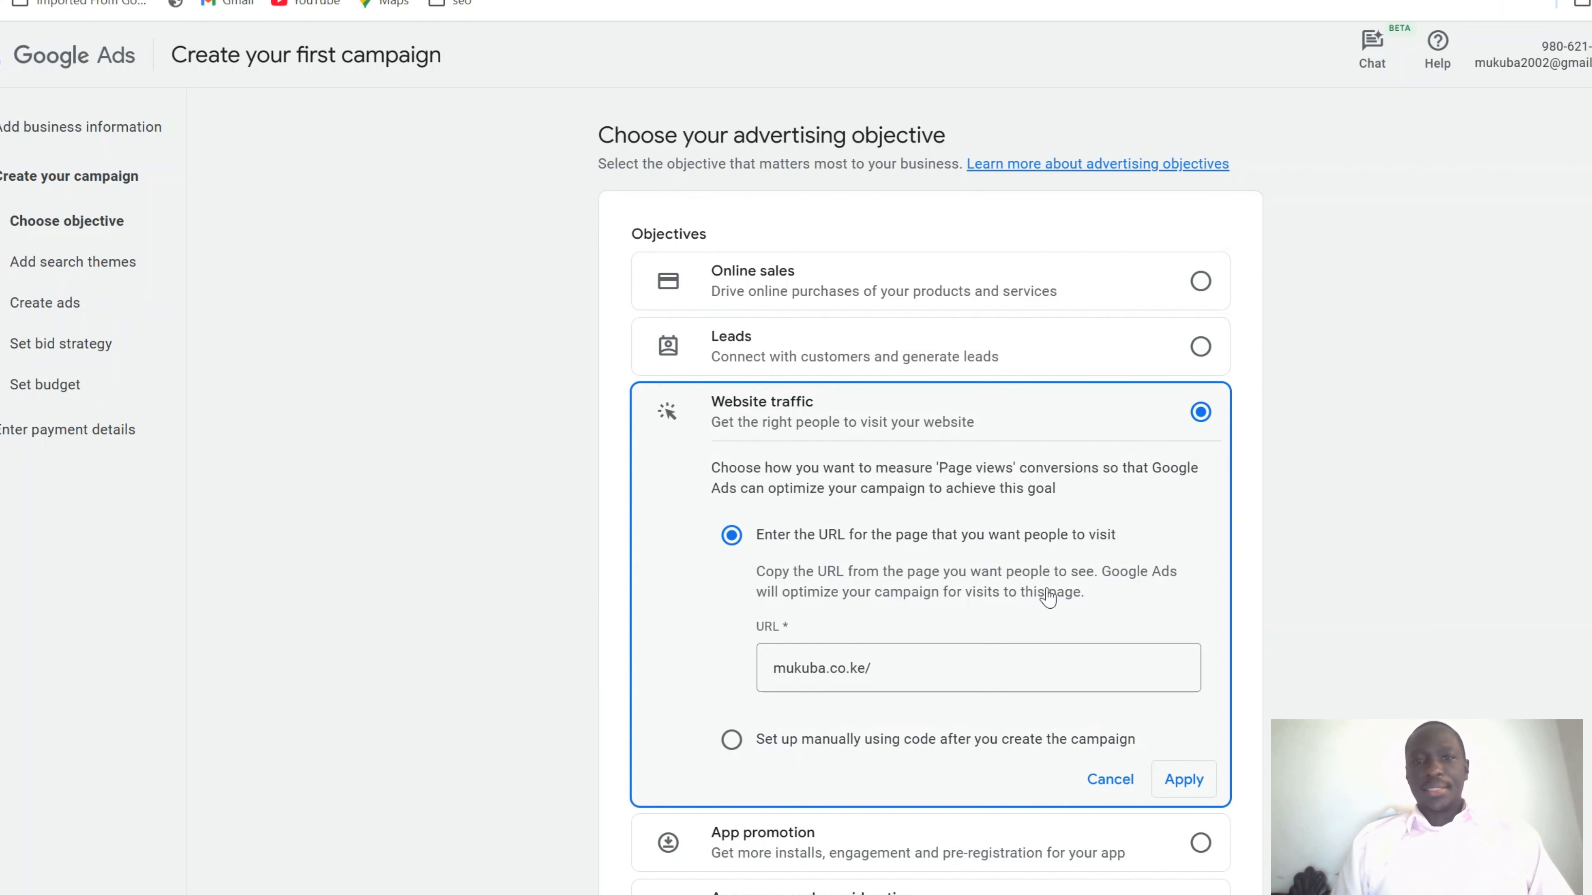
pyautogui.click(1124, 784)
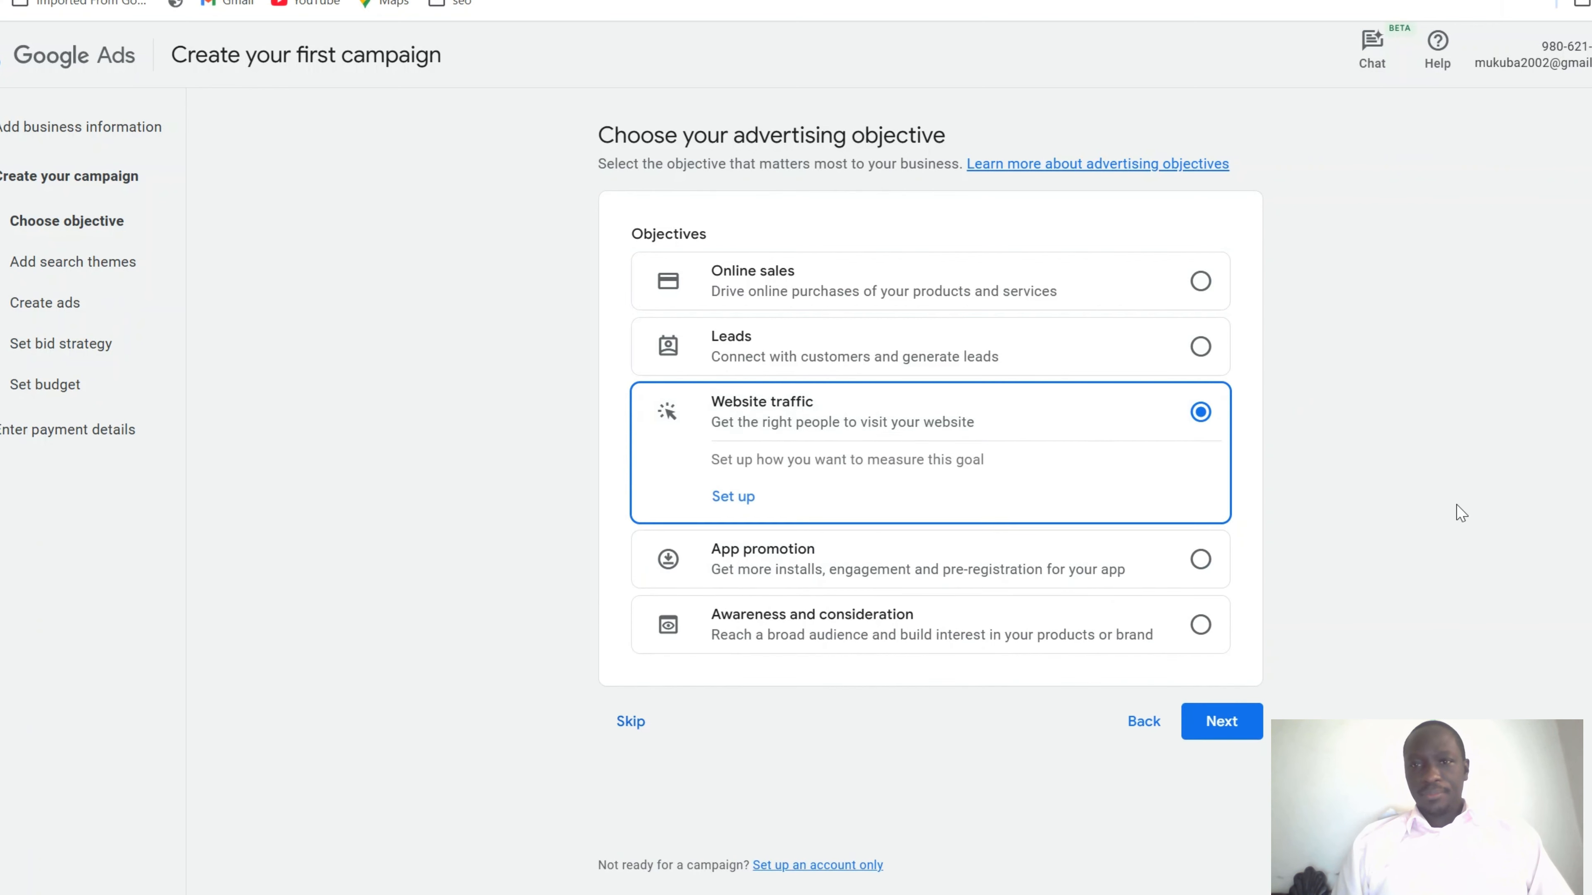
pyautogui.scroll(-2, 1454, 508)
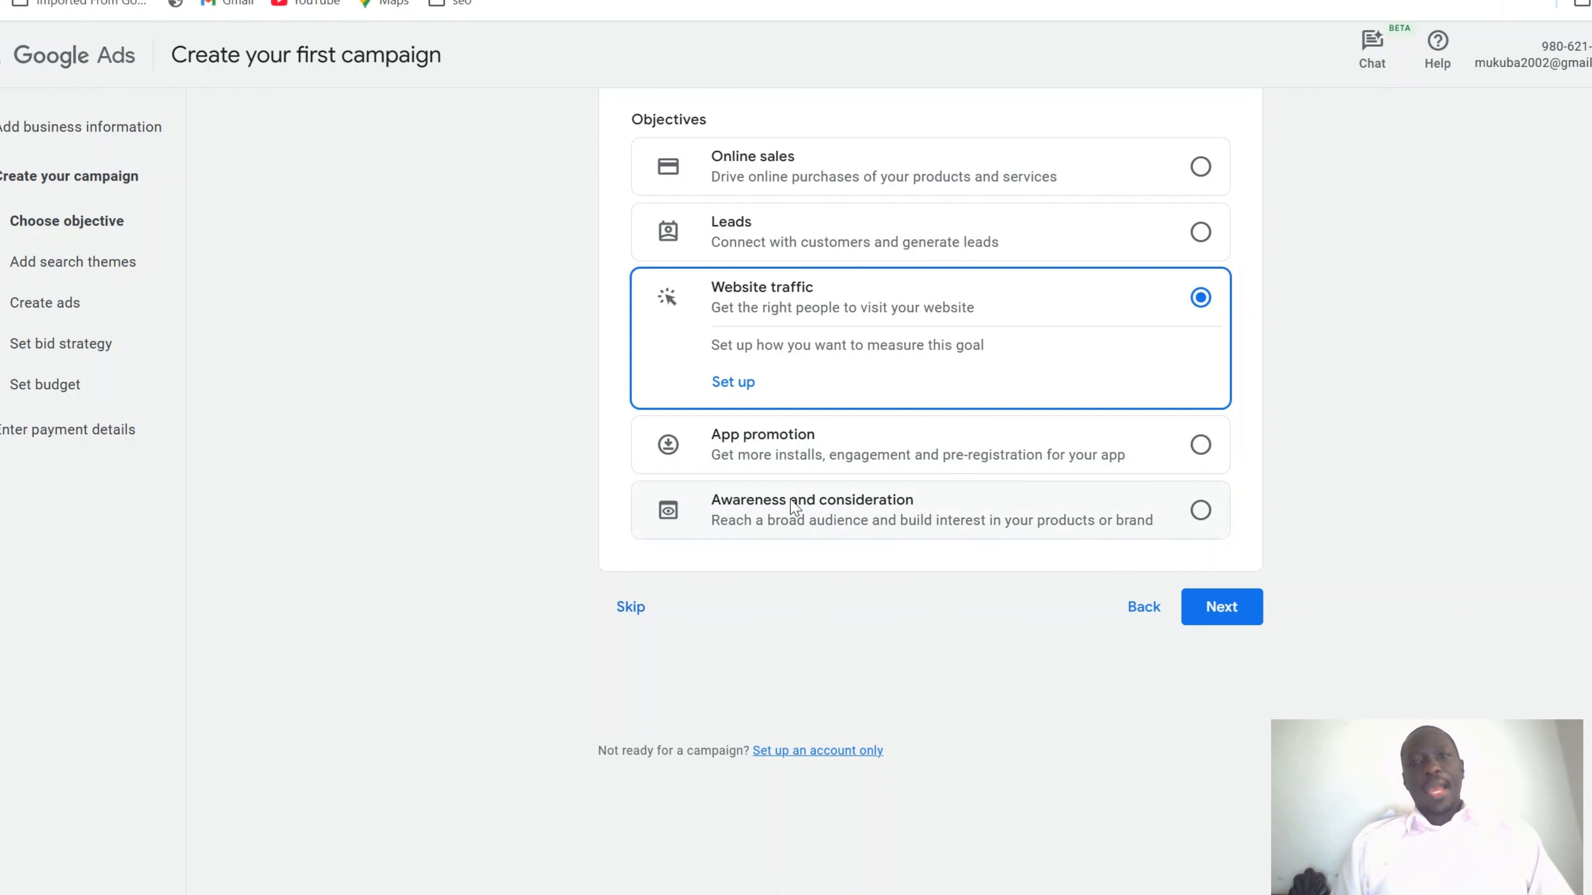
pyautogui.click(1200, 233)
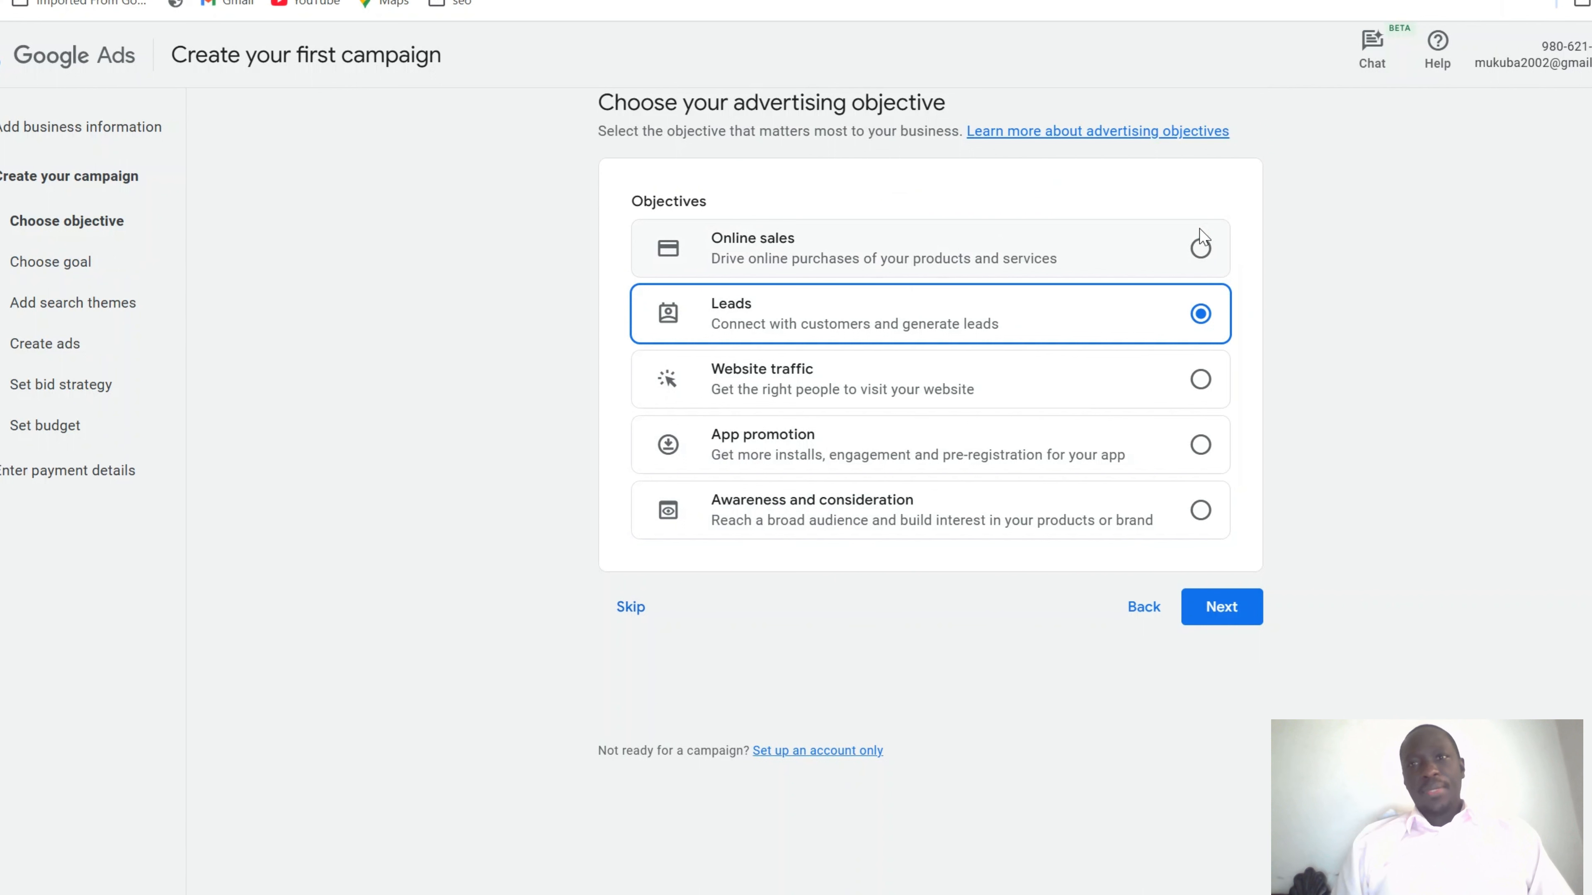
pyautogui.click(1230, 605)
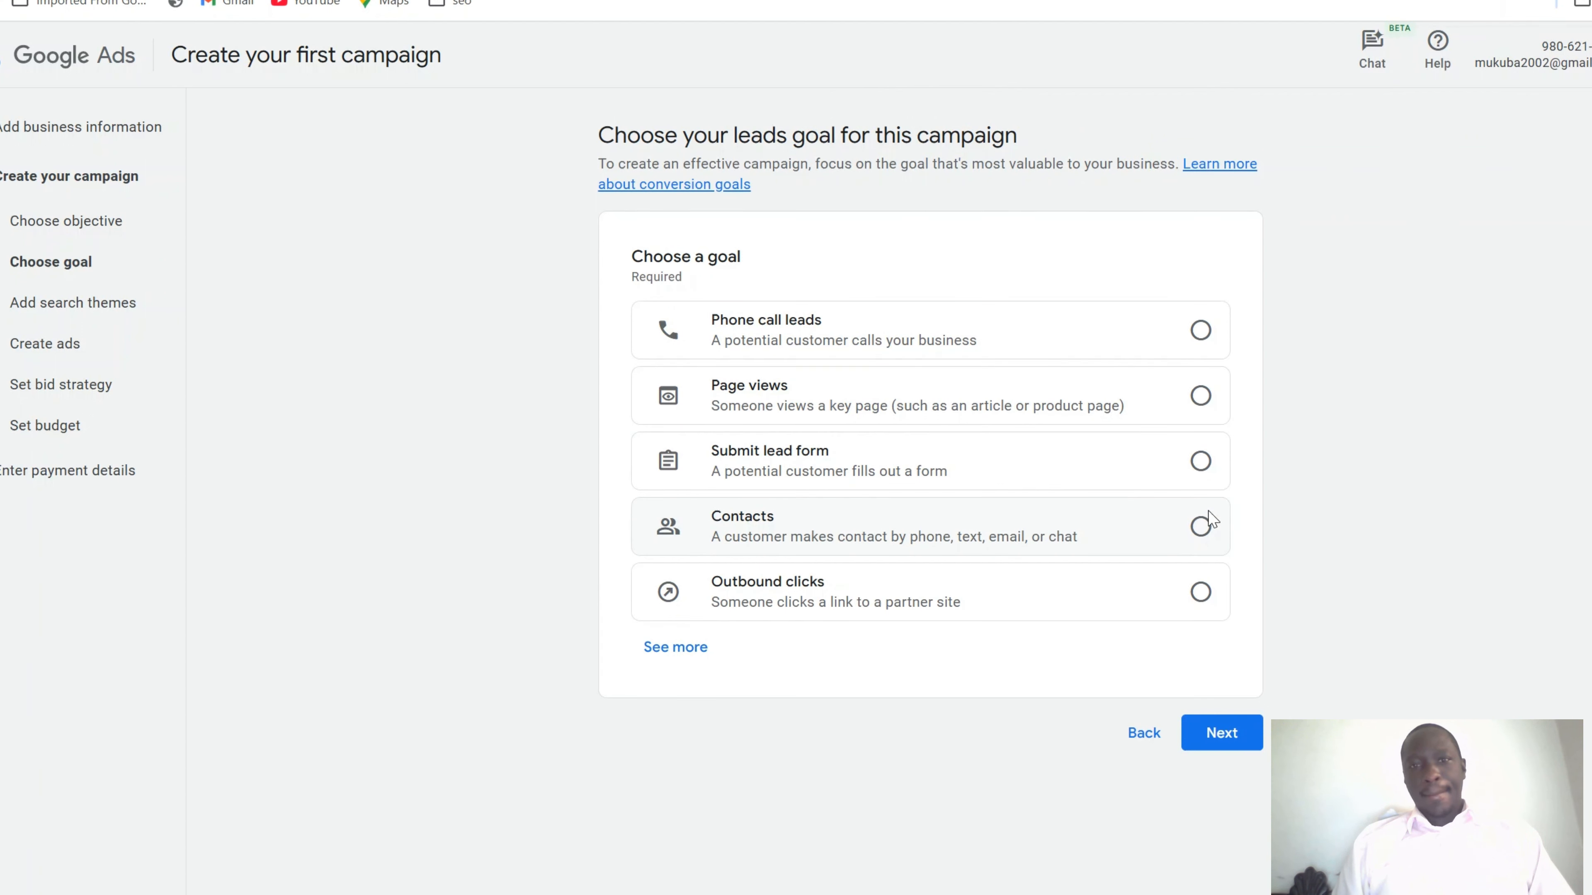
# Set the leads goal to Submit lead form and continue
pyautogui.click(1201, 462)
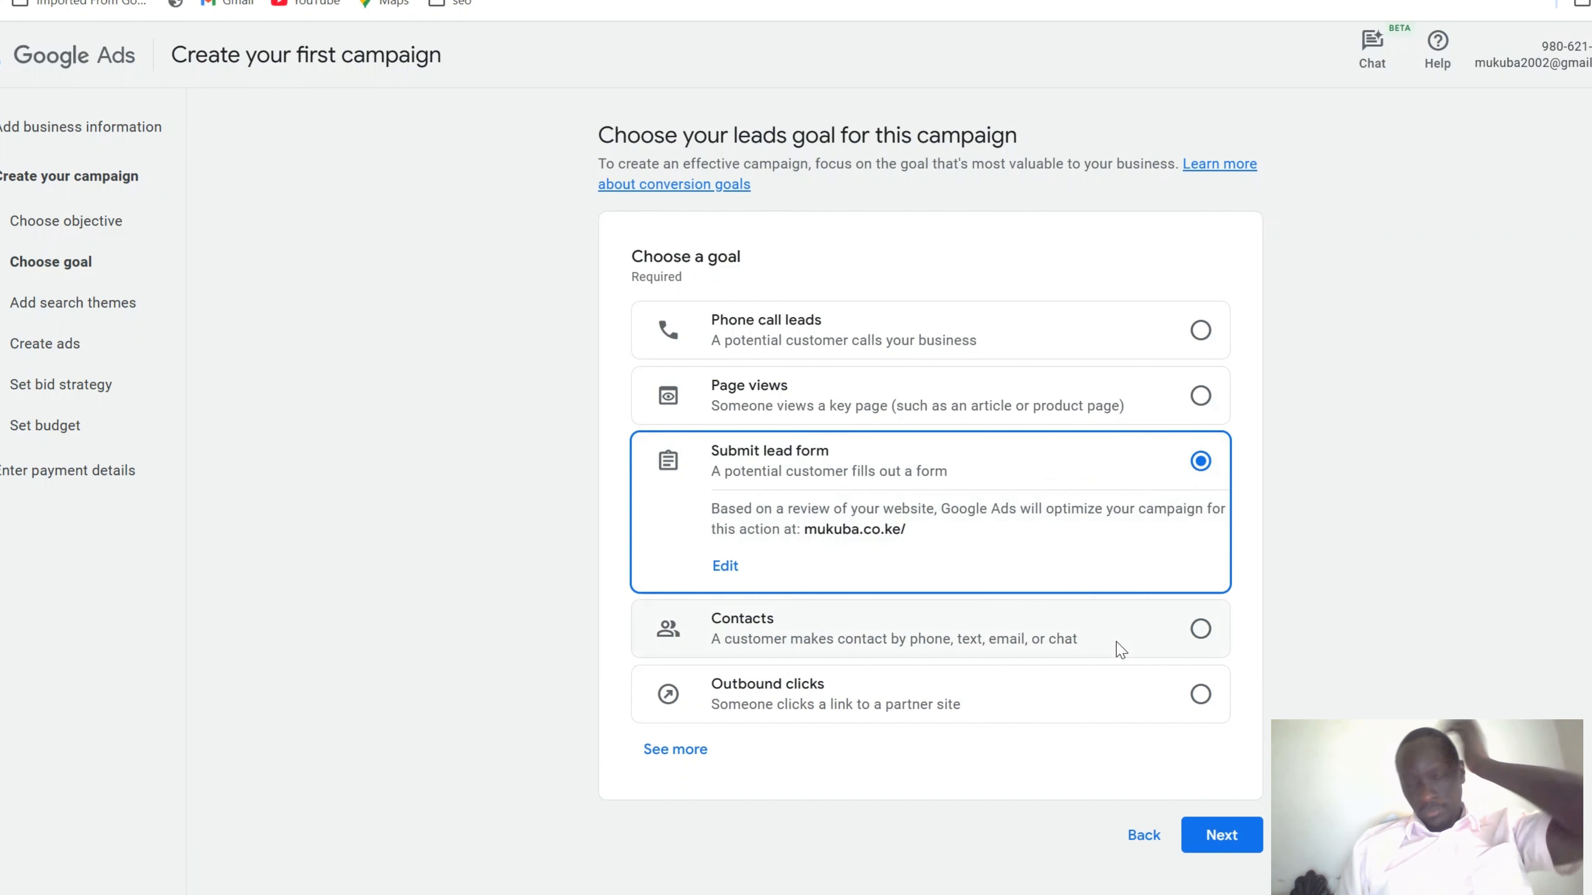
pyautogui.click(1222, 846)
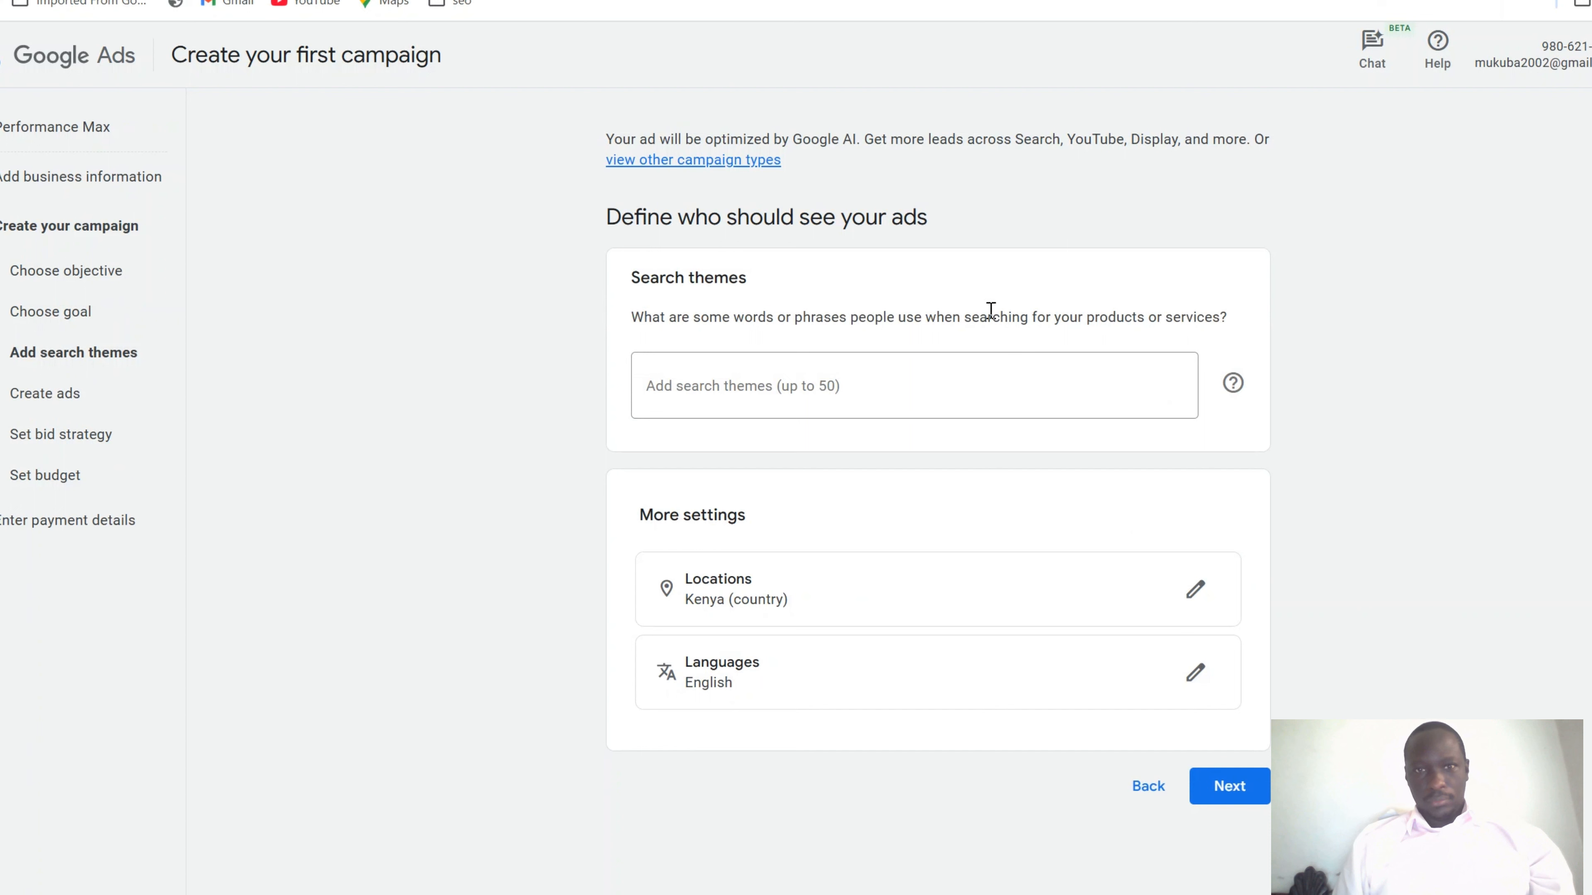
# Enter the search themes 'digital marketing, google ads, facebook ads, instagram ads, seo, sem' and continue
pyautogui.click(766, 396)
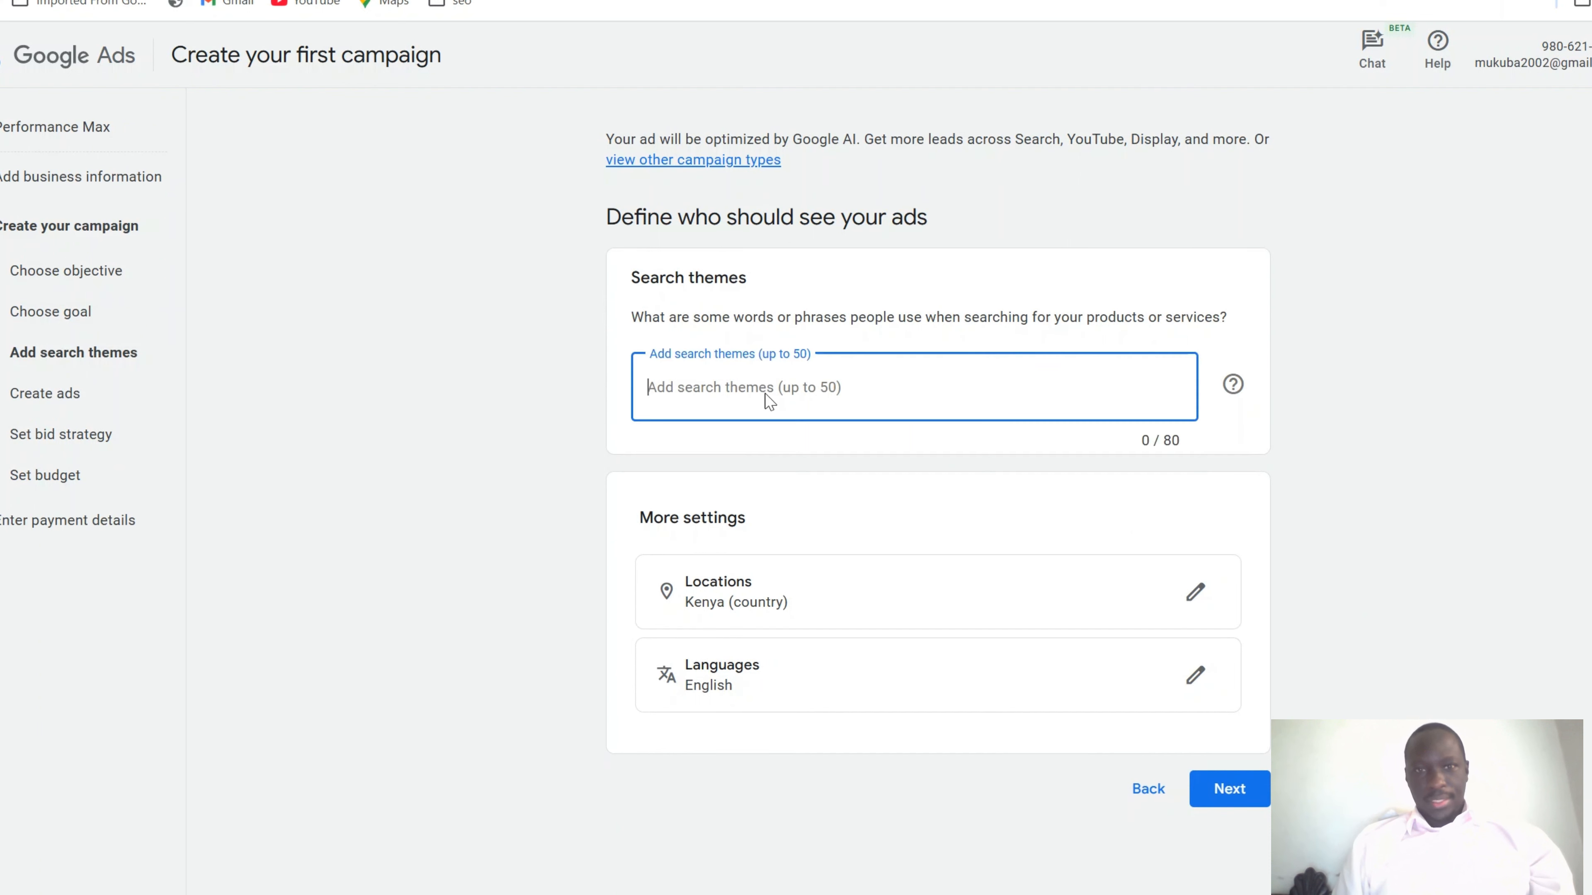
pyautogui.write('dig')
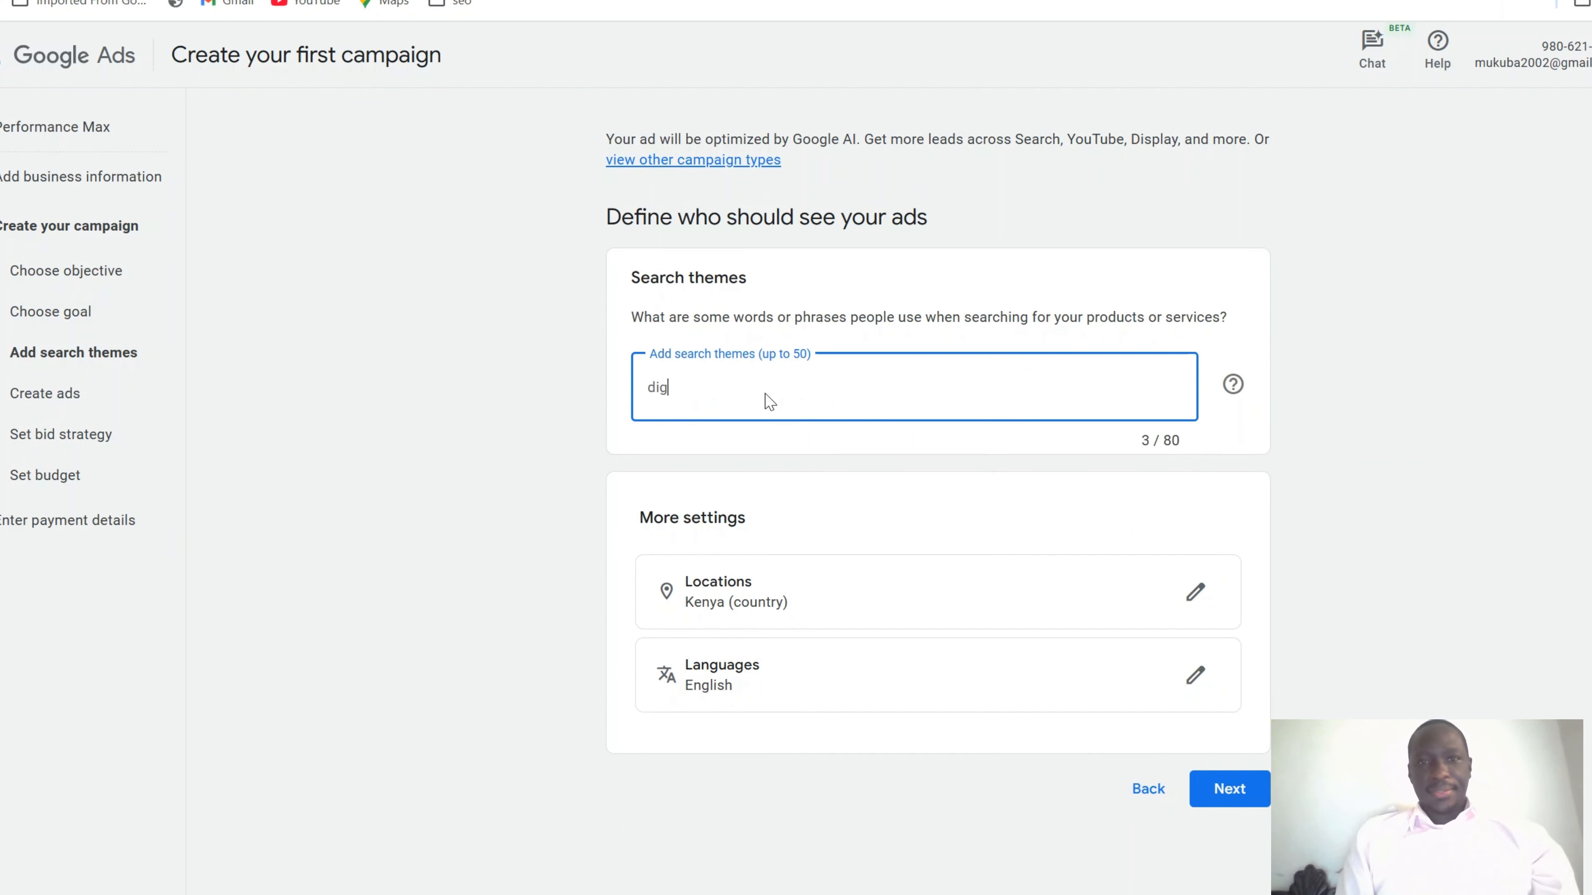
pyautogui.write('itla')
pyautogui.press('BackSpace')
pyautogui.press('BackSpace')
pyautogui.press('BackSpace')
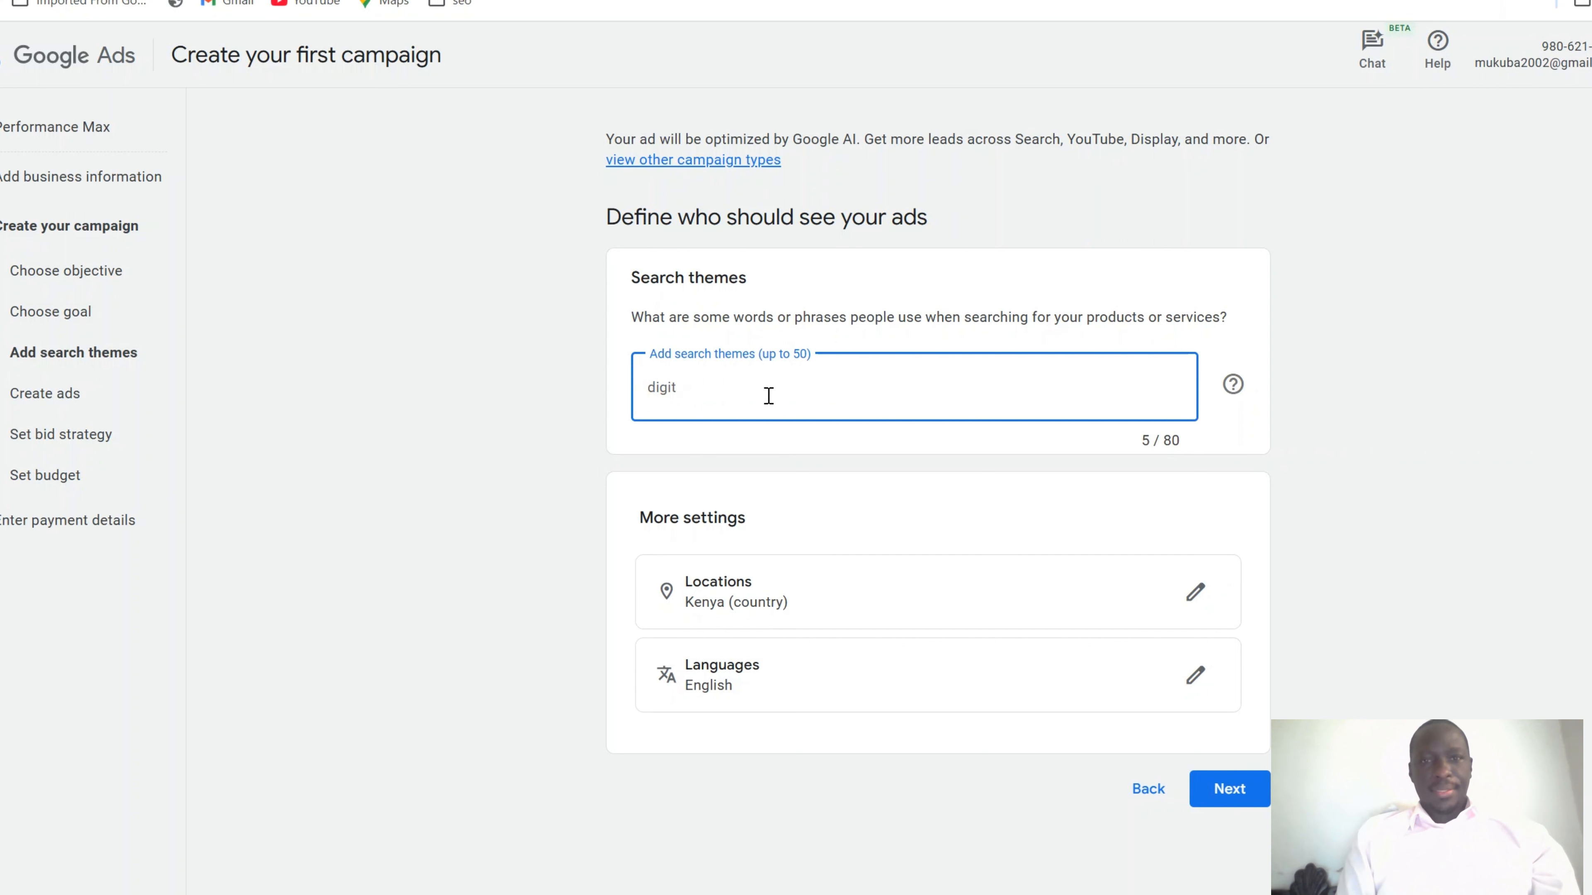
pyautogui.write('a ')
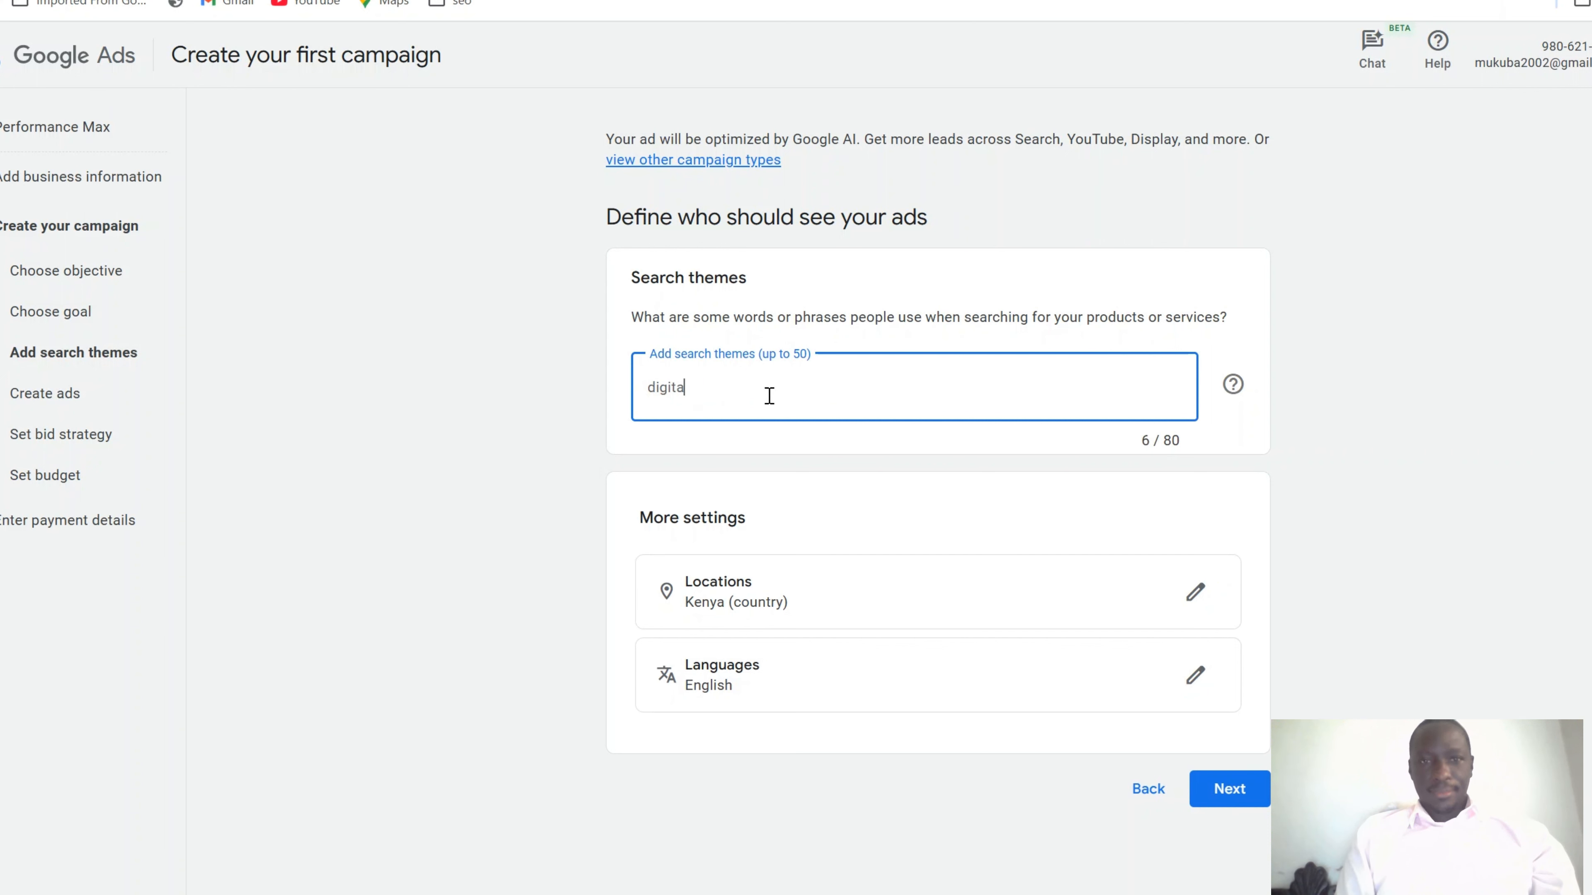
pyautogui.write('l marketing, google ads, facebook ads,')
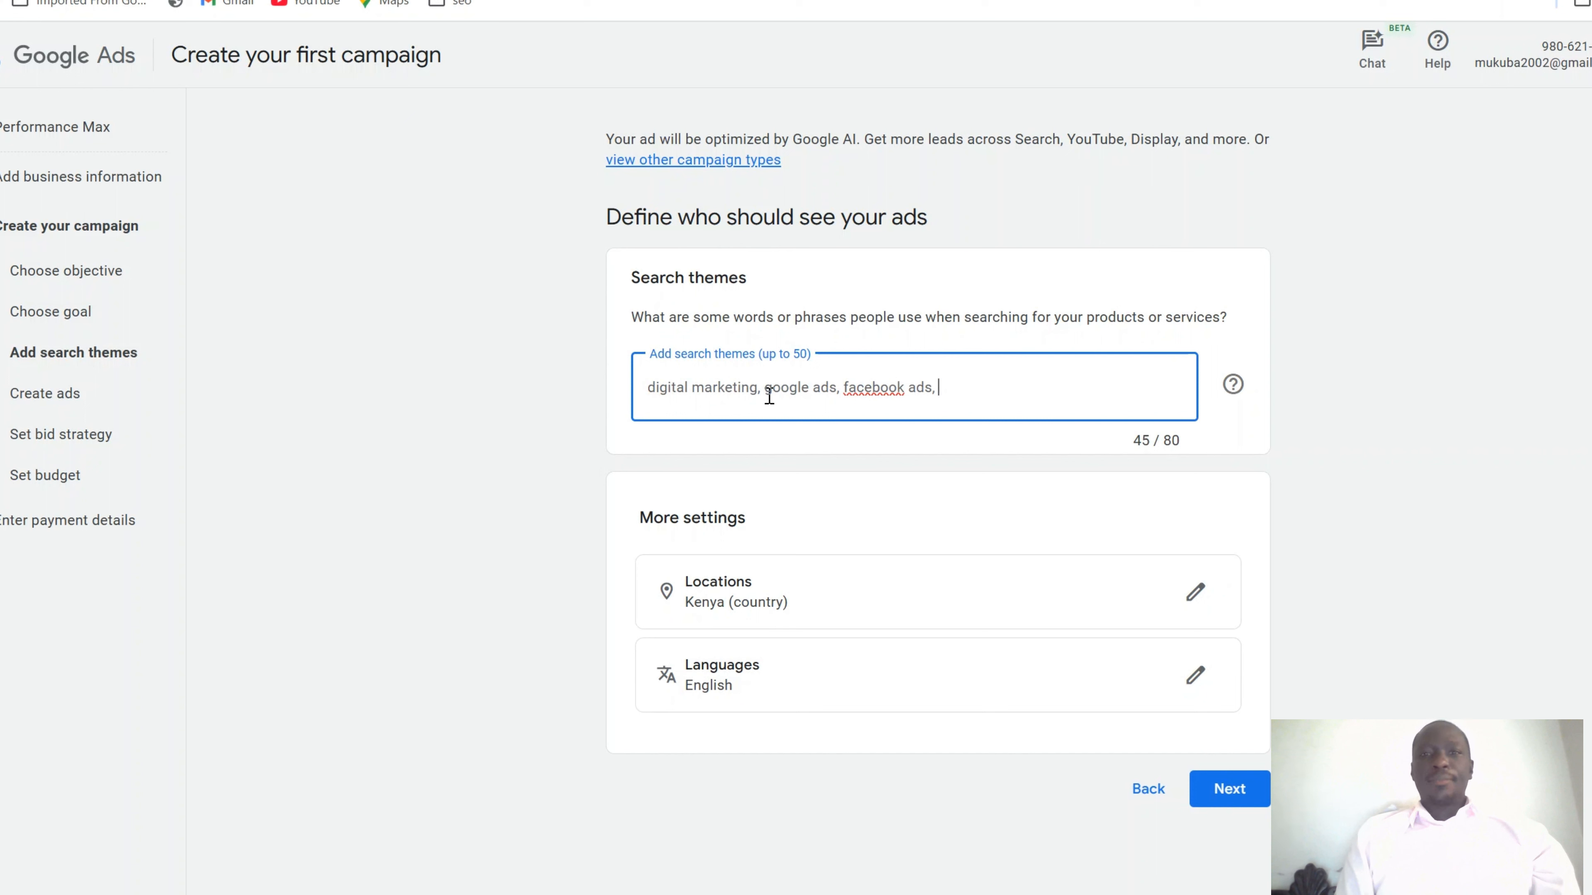
pyautogui.write('instagram a')
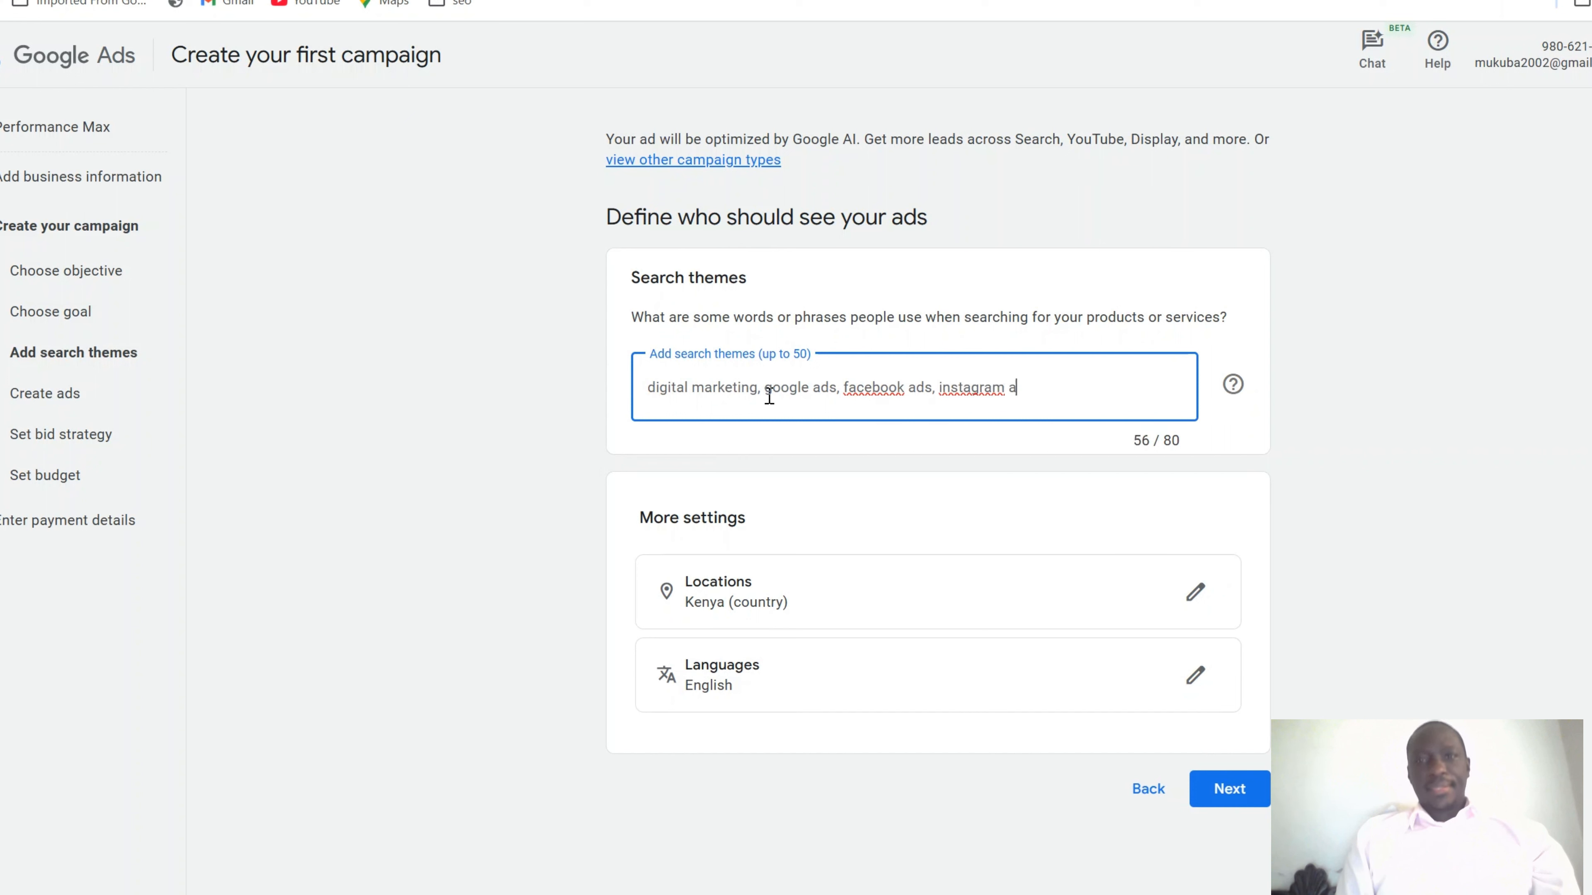
pyautogui.write('ds, seo, s')
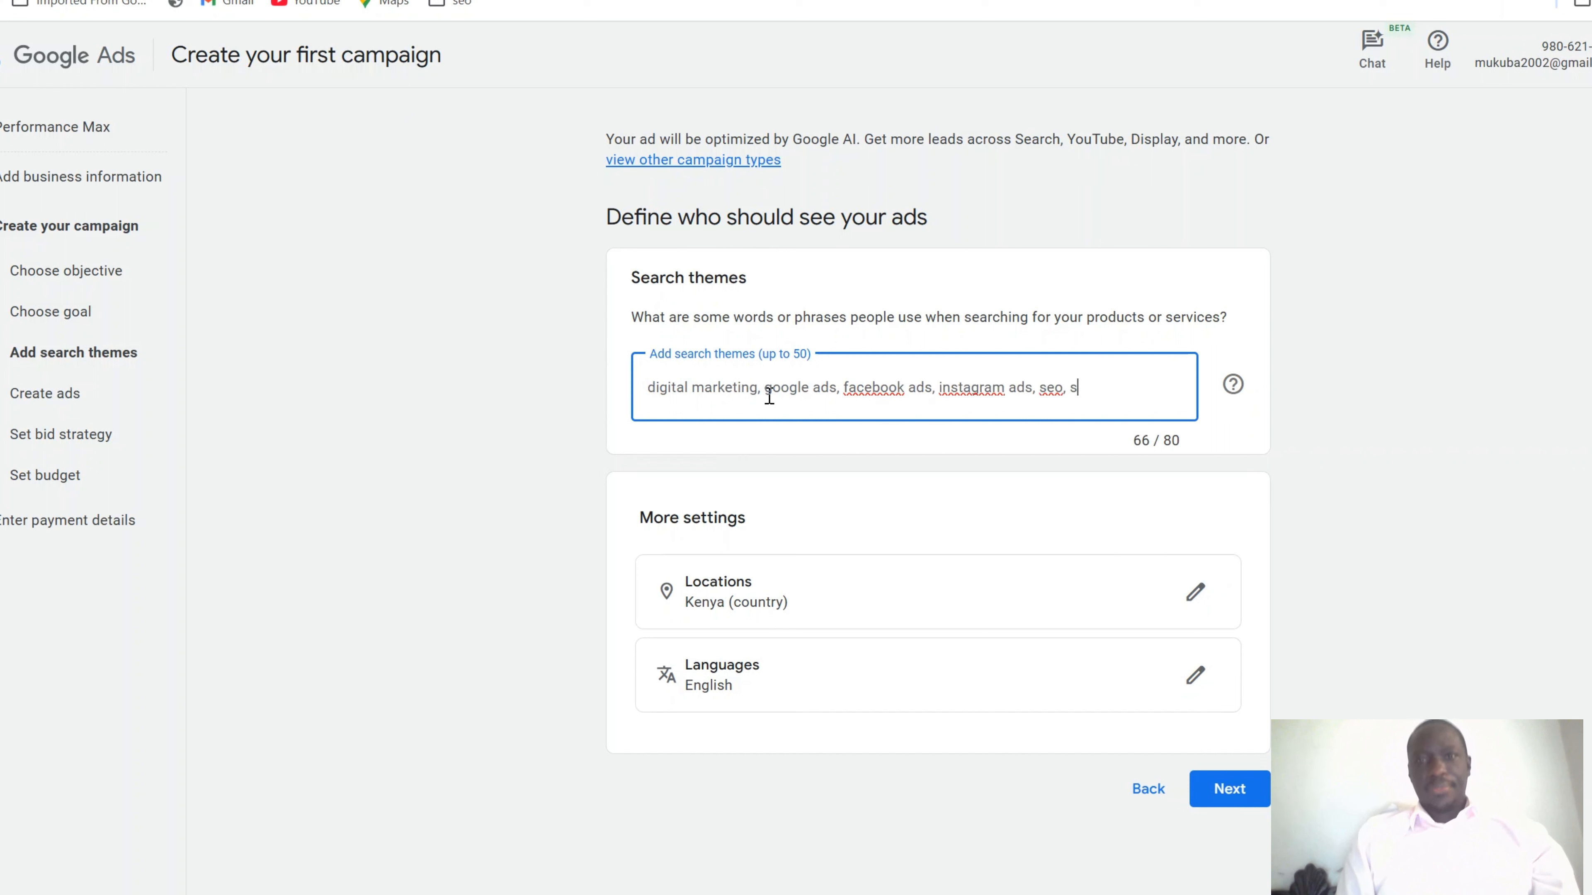
pyautogui.write('em')
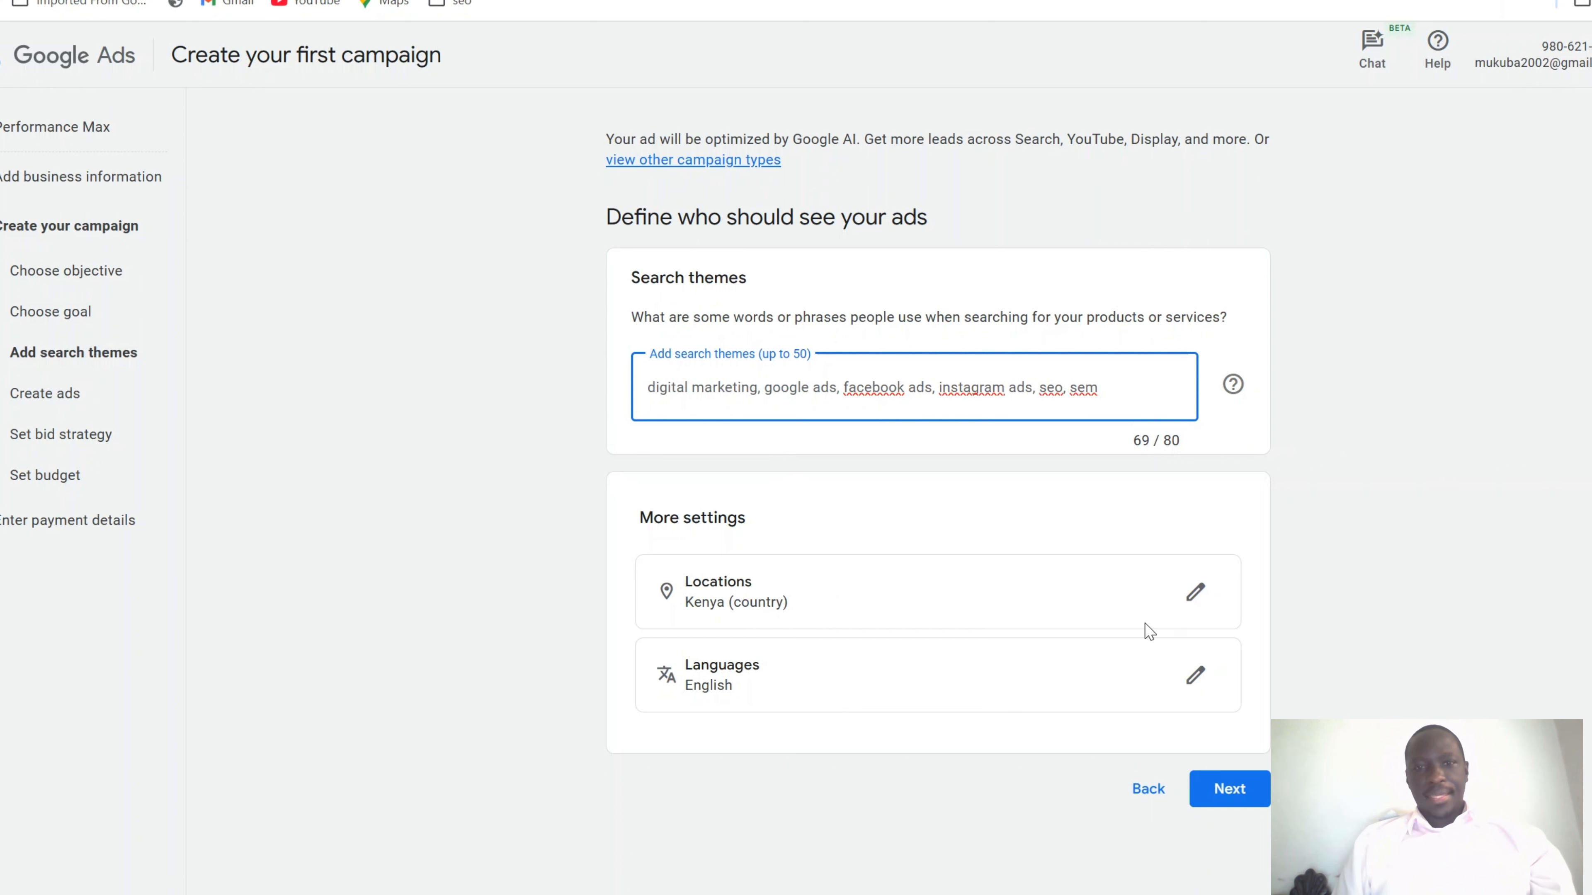
pyautogui.click(1227, 787)
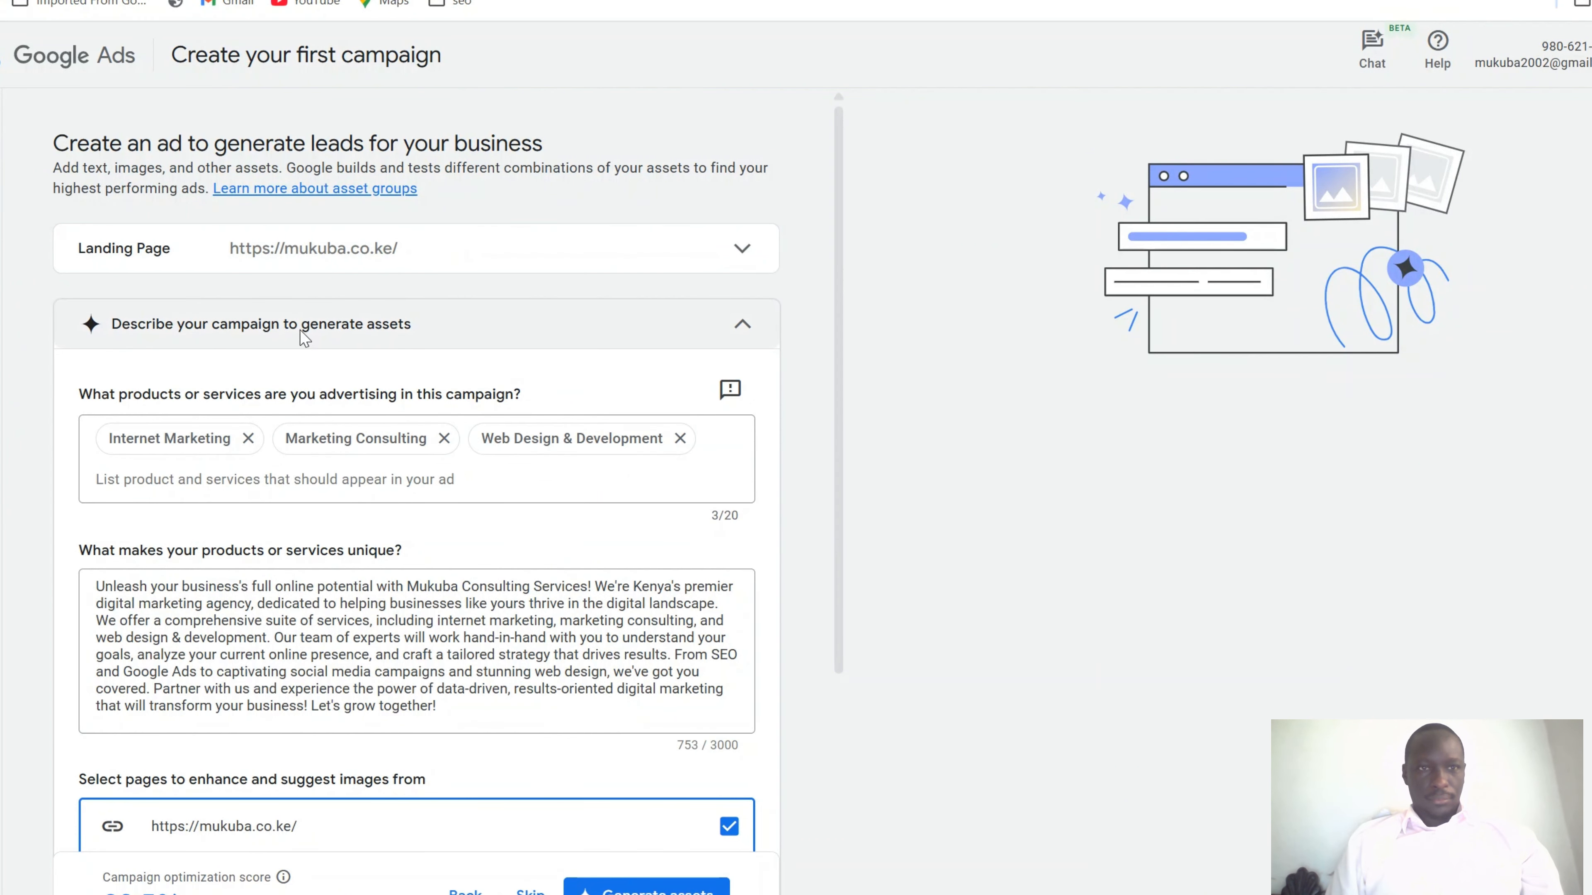
# Review the three services, the 753-character description and the checked website, Facebook, X and Instagram pages
pyautogui.scroll(-2, 301, 330)
pyautogui.scroll(-1, 301, 331)
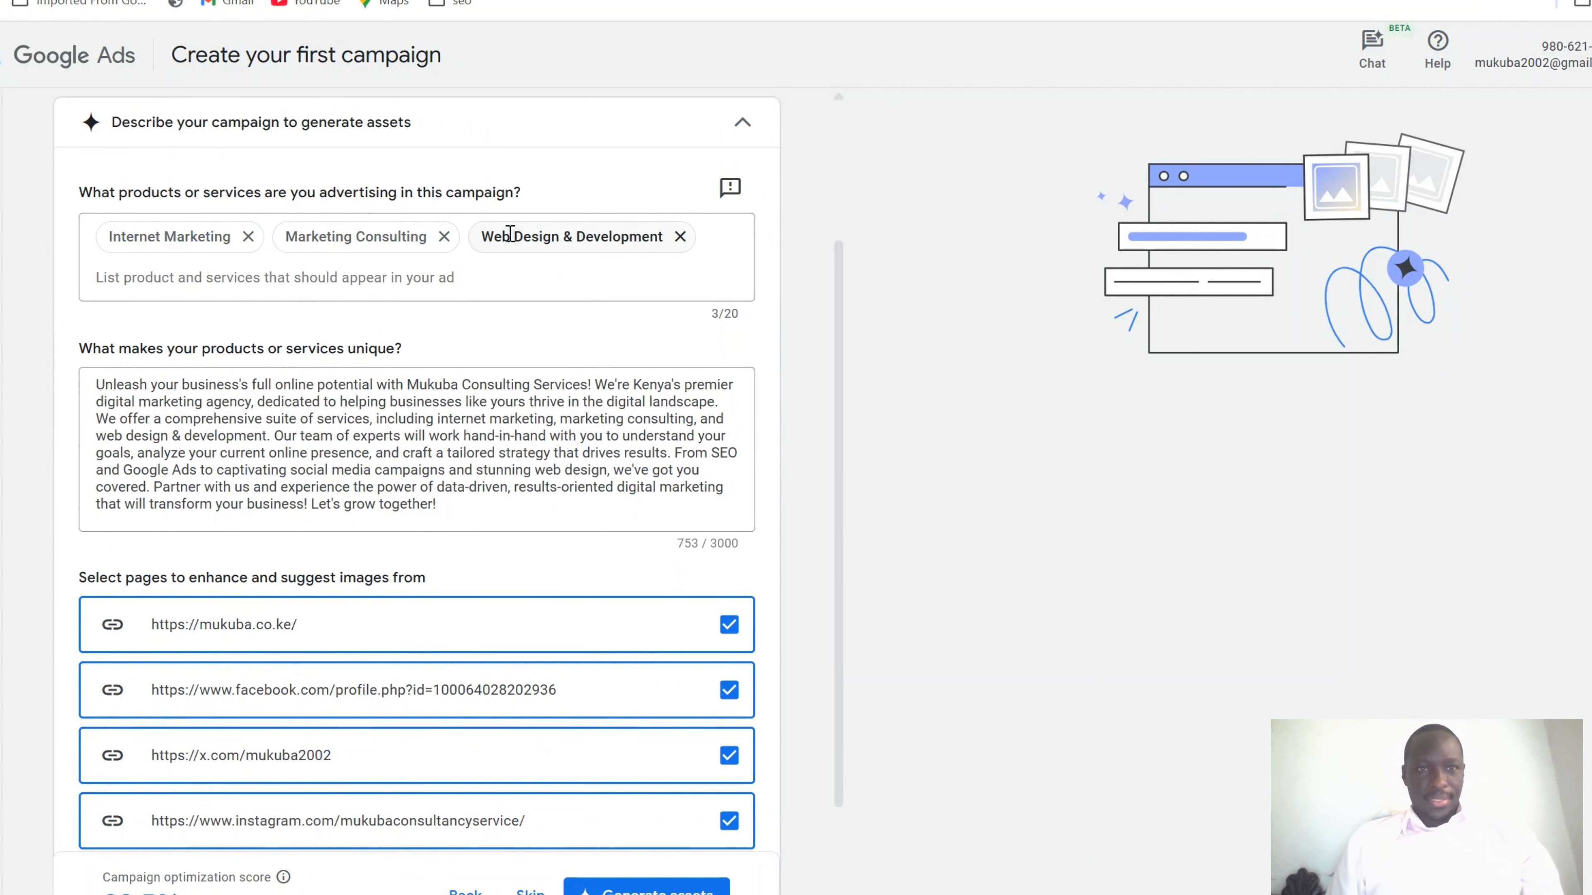
pyautogui.scroll(-1, 504, 310)
pyautogui.scroll(-2, 503, 310)
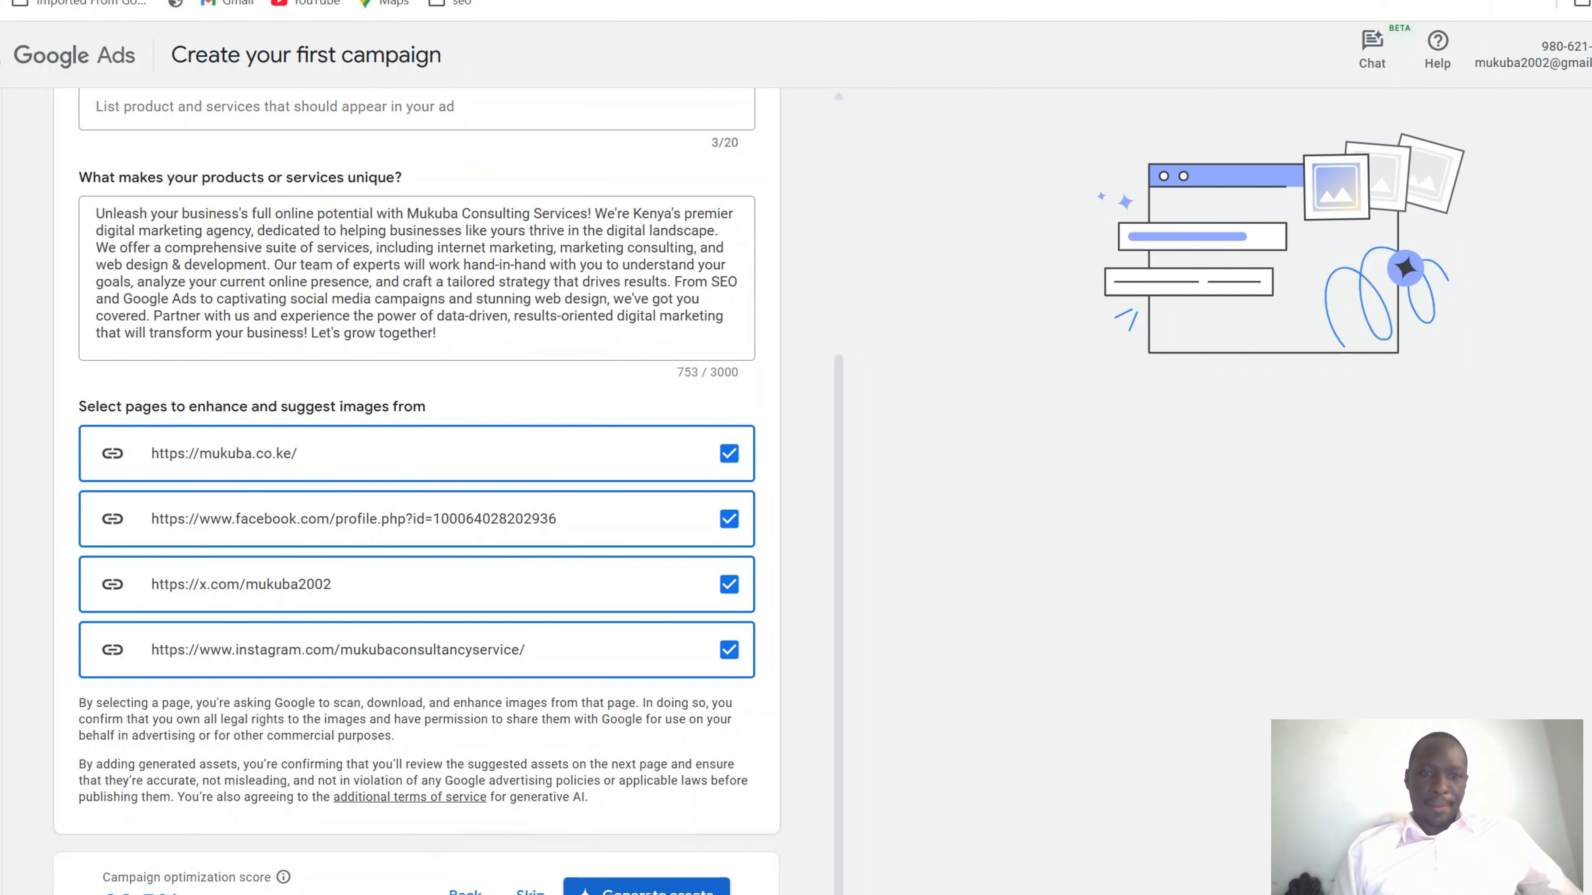
# Generate the ad assets from the description and look over the suggested headlines
pyautogui.click(645, 889)
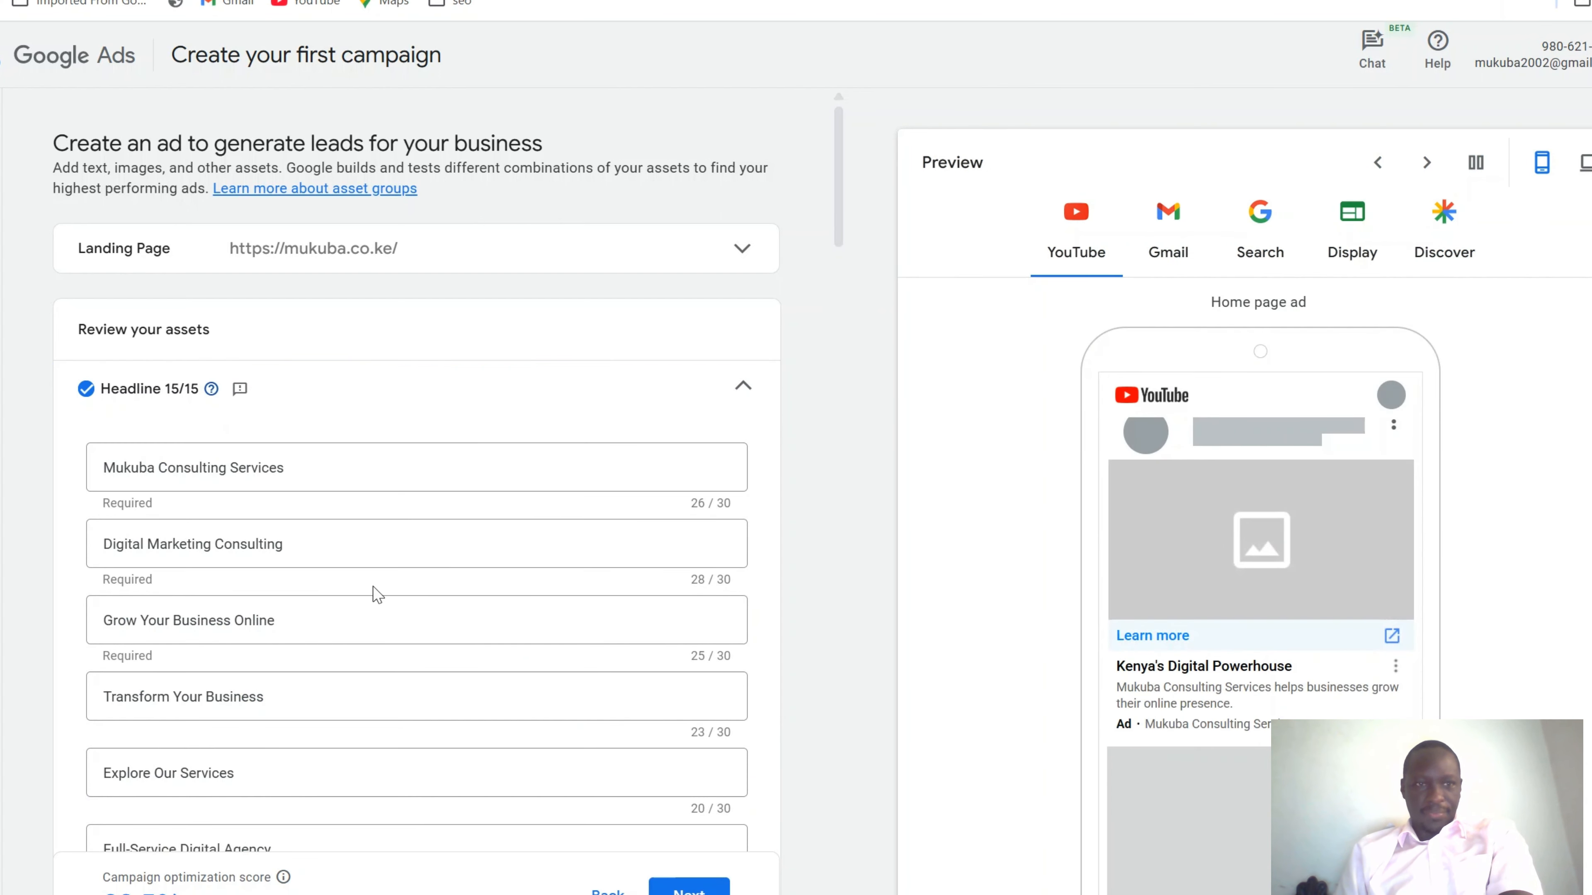
pyautogui.scroll(-2, 355, 552)
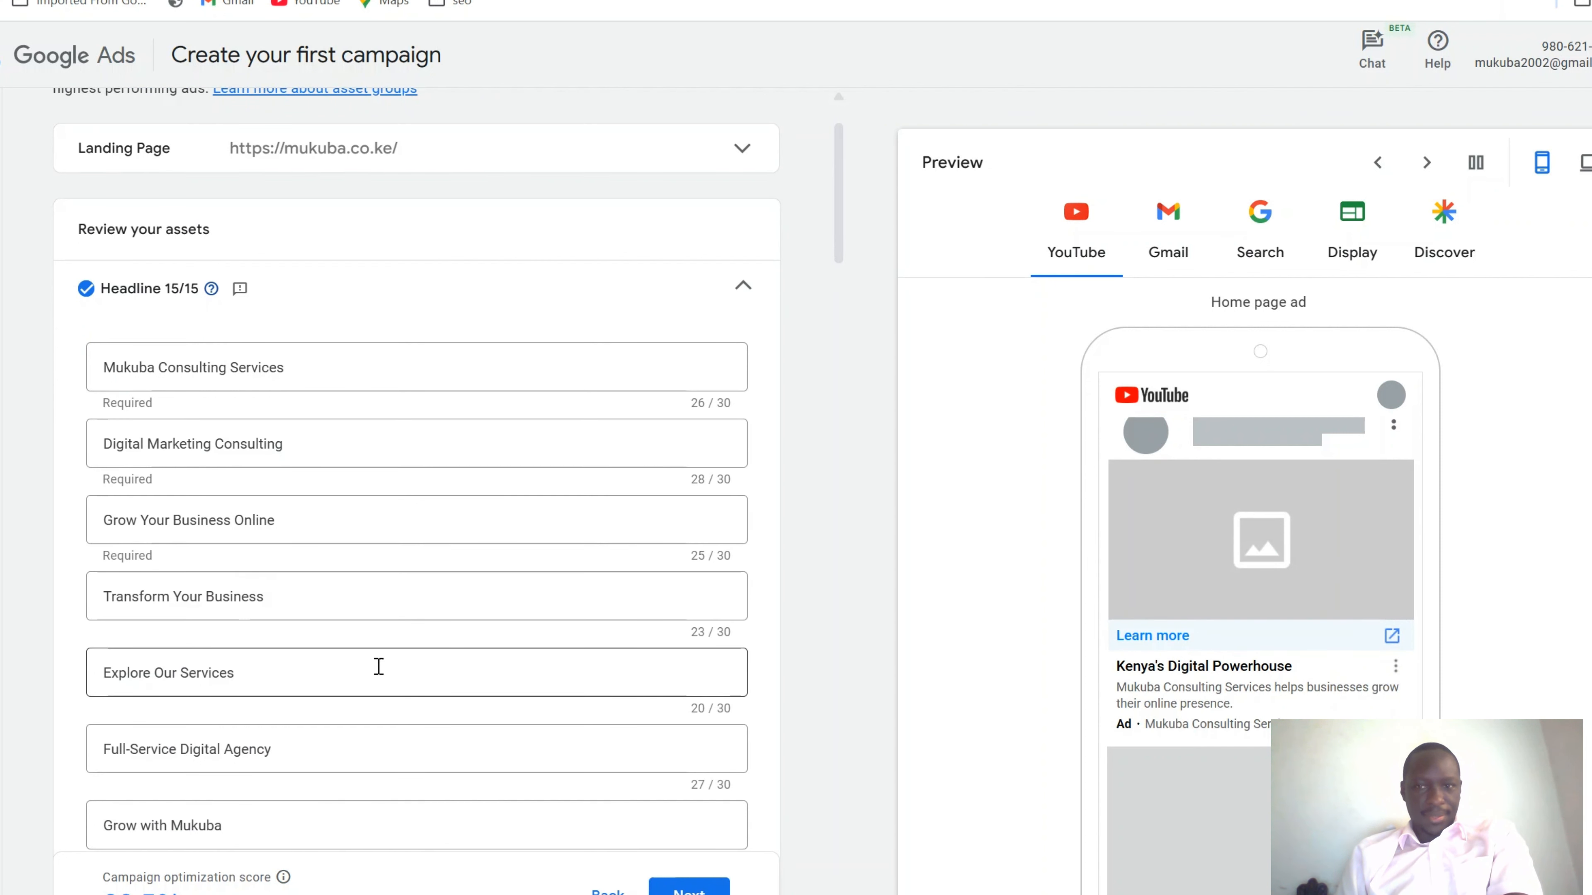
pyautogui.scroll(-3, 378, 666)
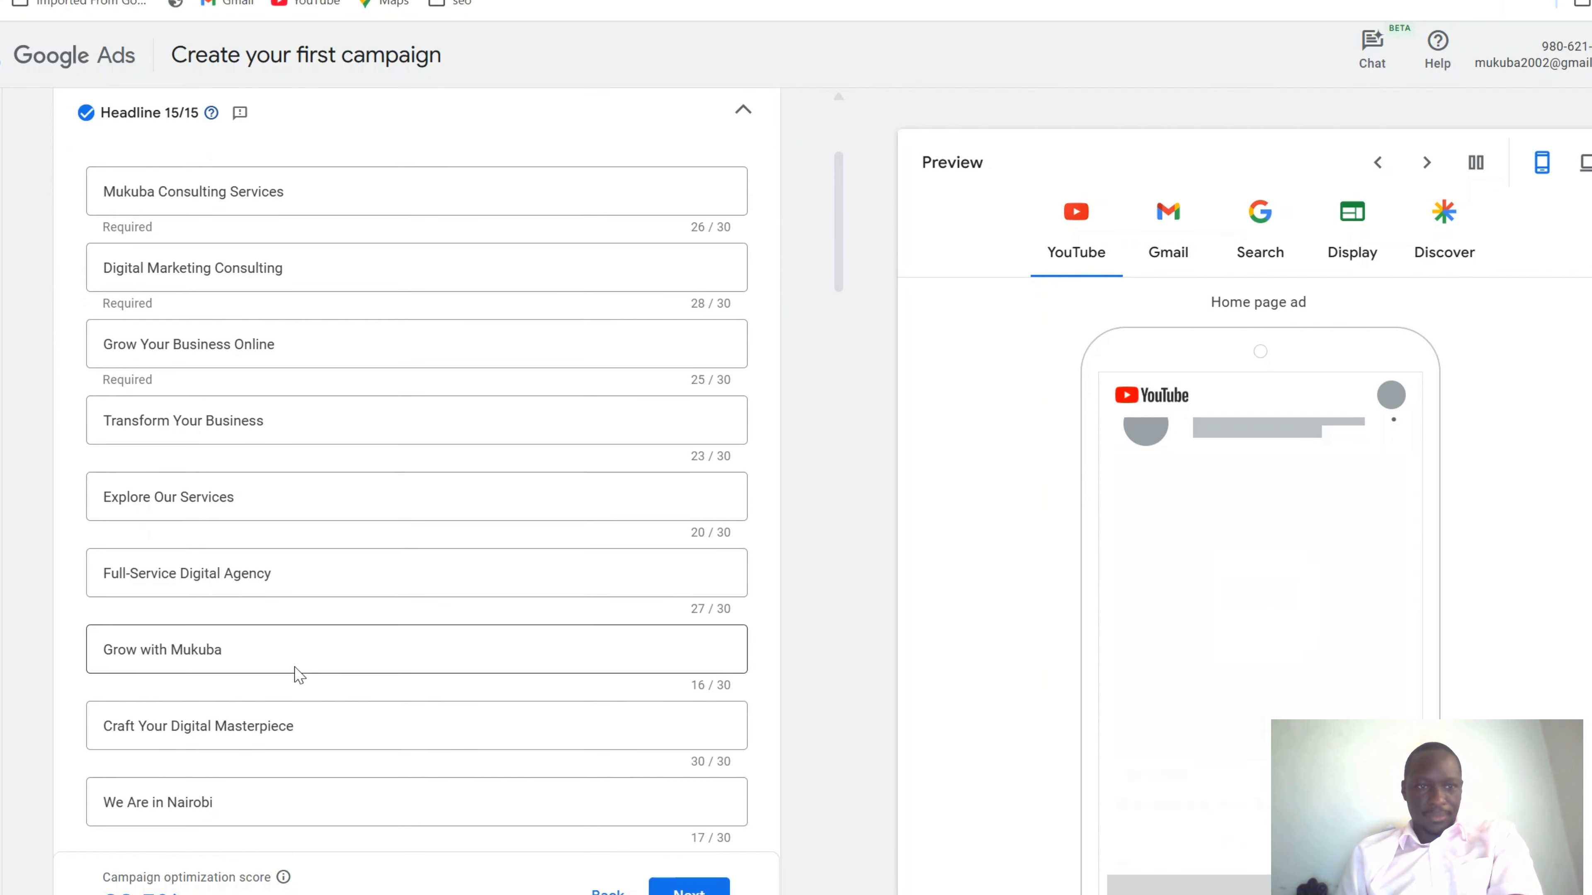
pyautogui.scroll(-2, 294, 674)
# Rewrite the 'Grow with Mukuba' headline to 'Grow with MCS LTD' (17/30)
pyautogui.click(271, 528)
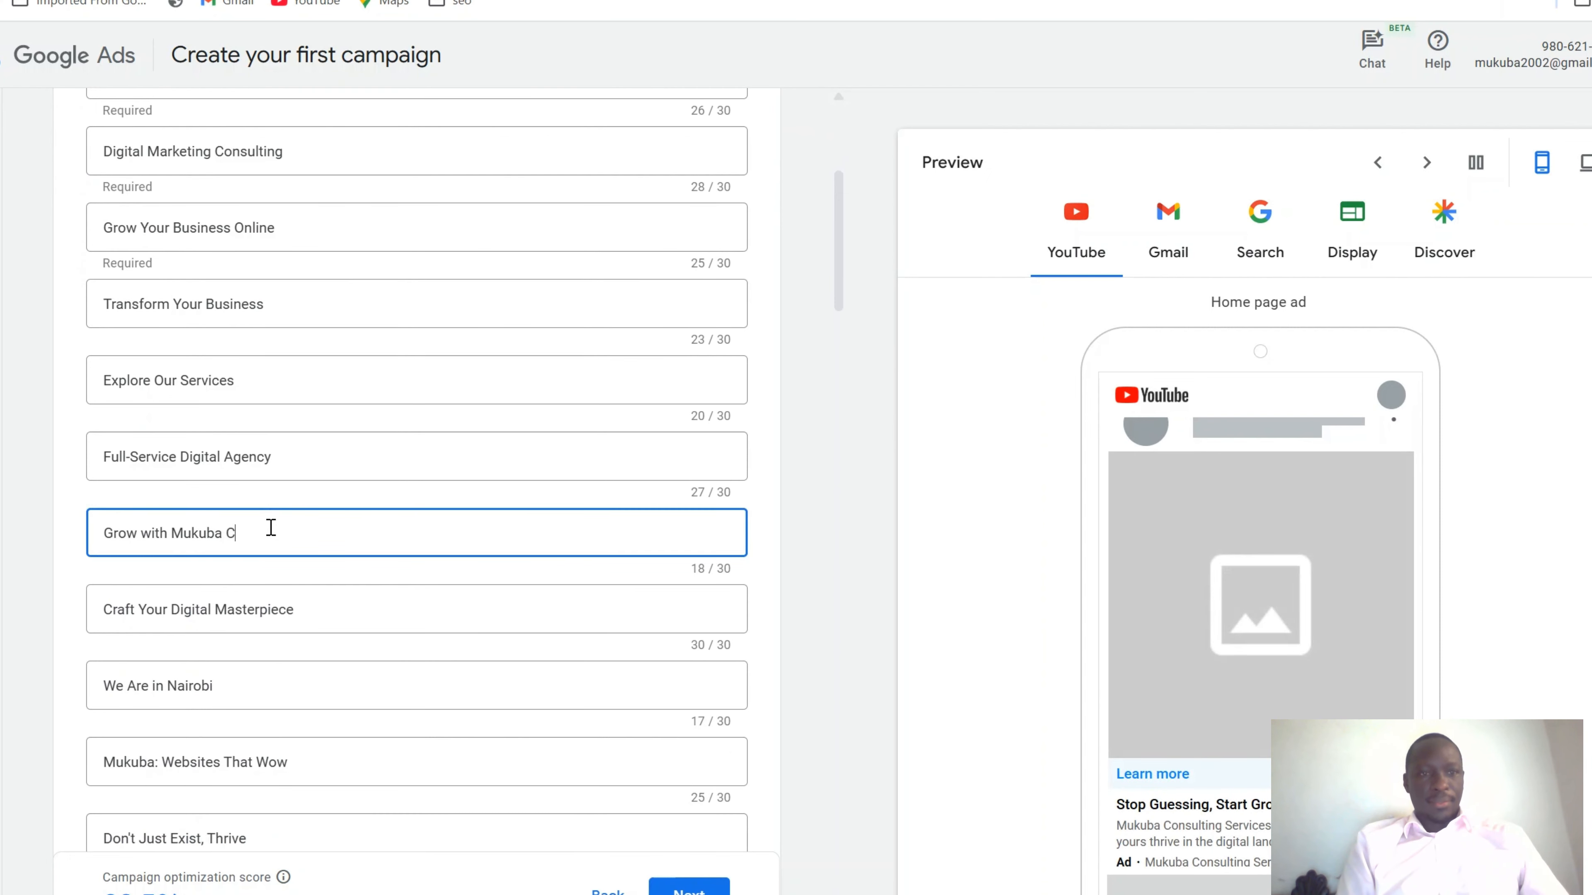
pyautogui.write('Consulti')
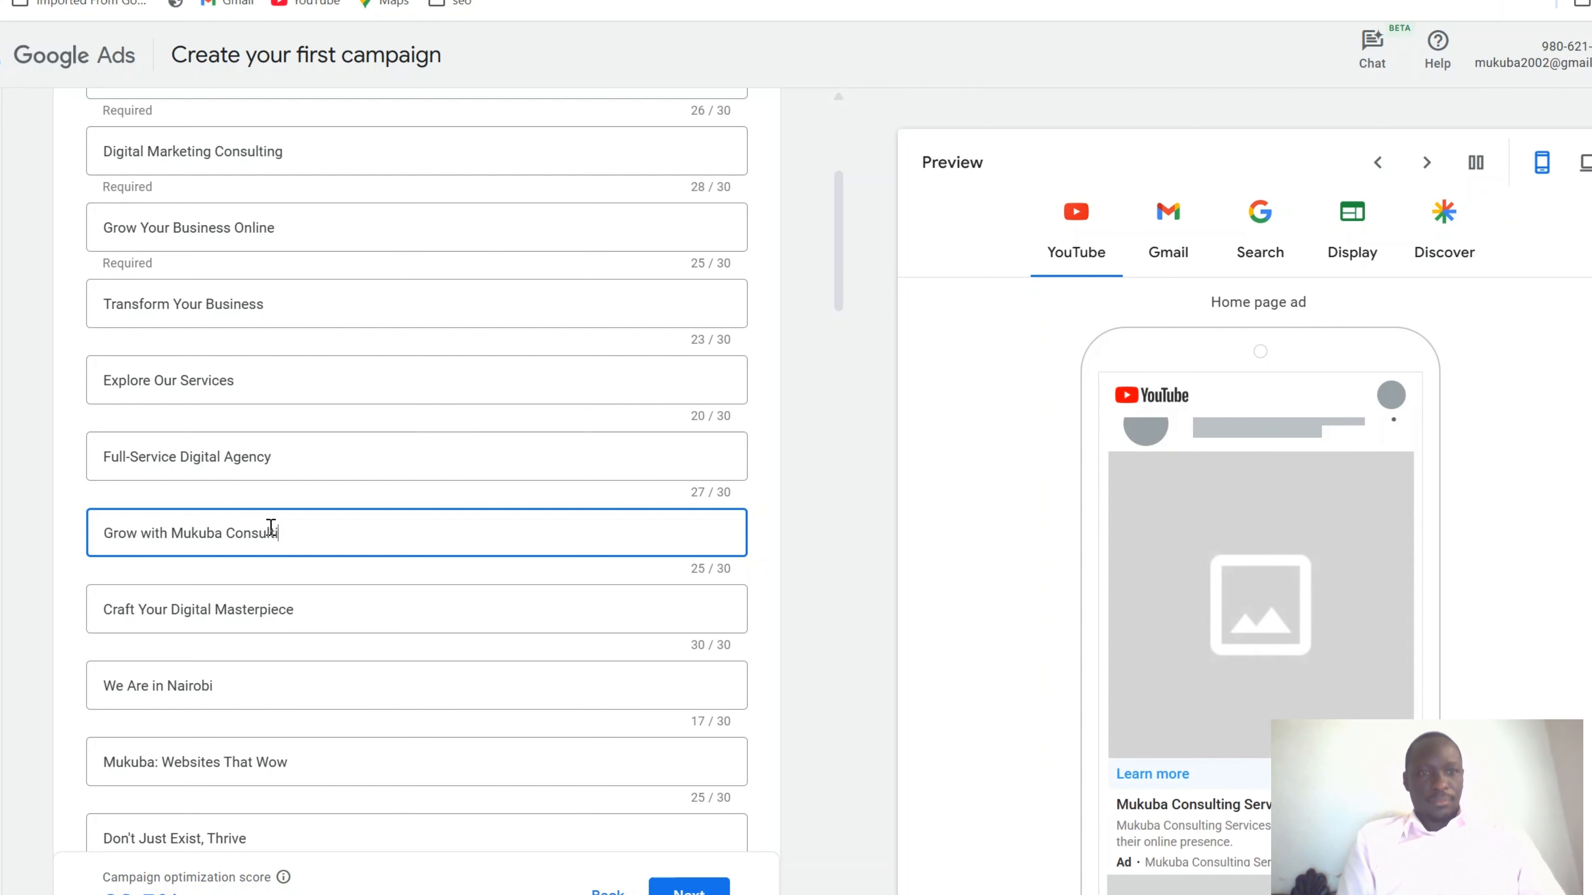
pyautogui.write('ng Servic')
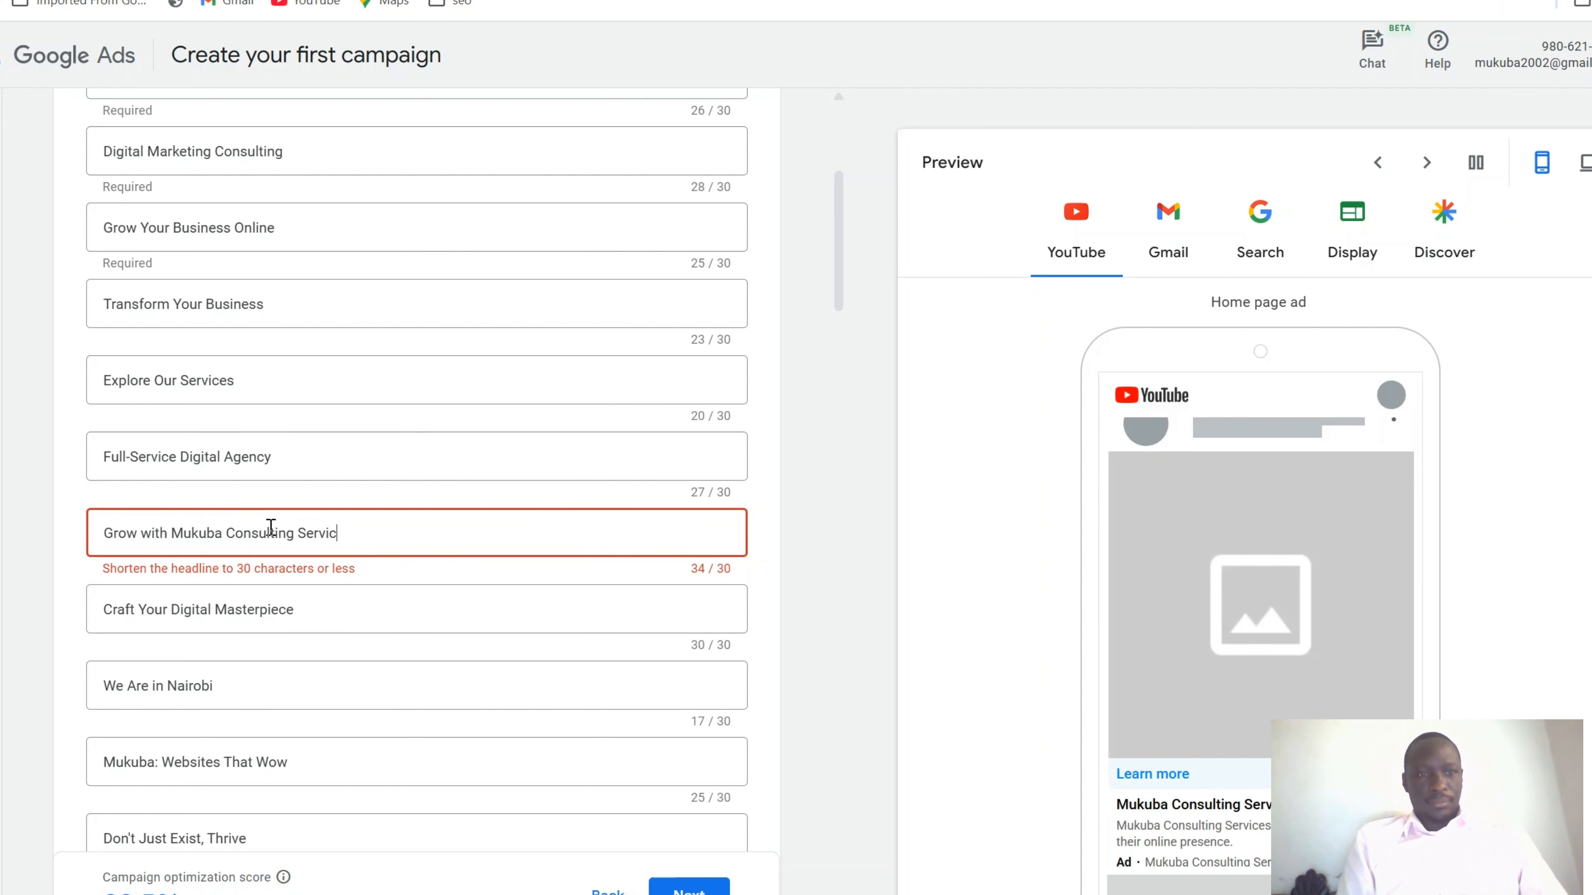
pyautogui.press('BackSpace')
pyautogui.press('BackSpace')
pyautogui.press('BackSpace')
pyautogui.press('BackSpace')
pyautogui.press('BackSpace')
pyautogui.press('BackSpace')
pyautogui.press('BackSpace')
pyautogui.press('BackSpace')
pyautogui.press('BackSpace')
pyautogui.press('BackSpace')
pyautogui.press('BackSpace')
pyautogui.press('BackSpace')
pyautogui.press('BackSpace')
pyautogui.press('BackSpace')
pyautogui.press('BackSpace')
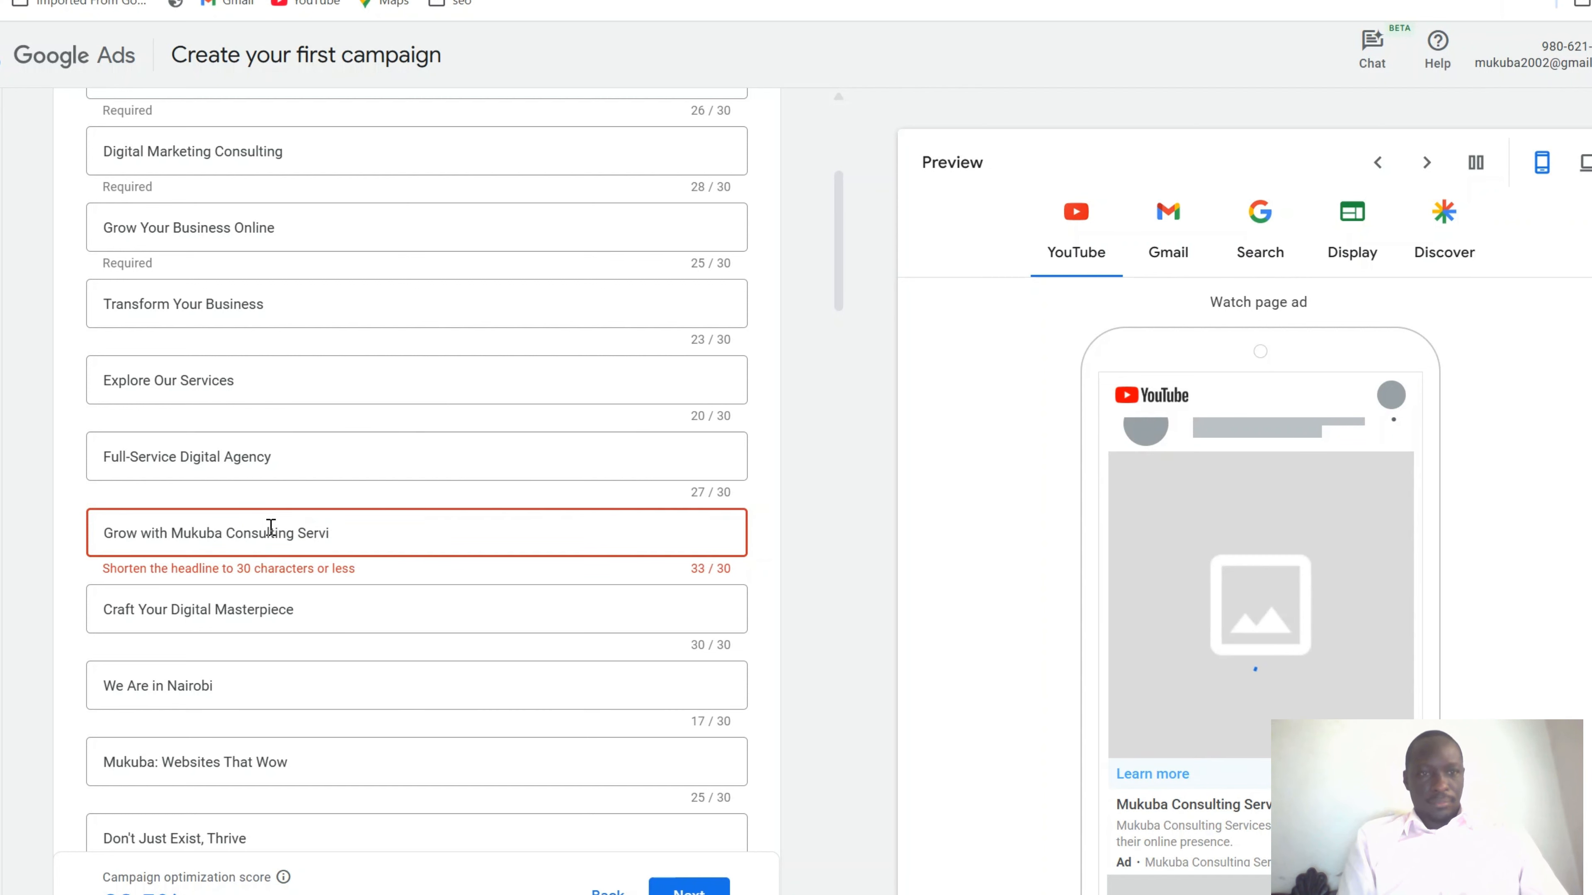
pyautogui.press('BackSpace')
pyautogui.press('BackSpace')
pyautogui.press('BackSpace')
pyautogui.press('BackSpace')
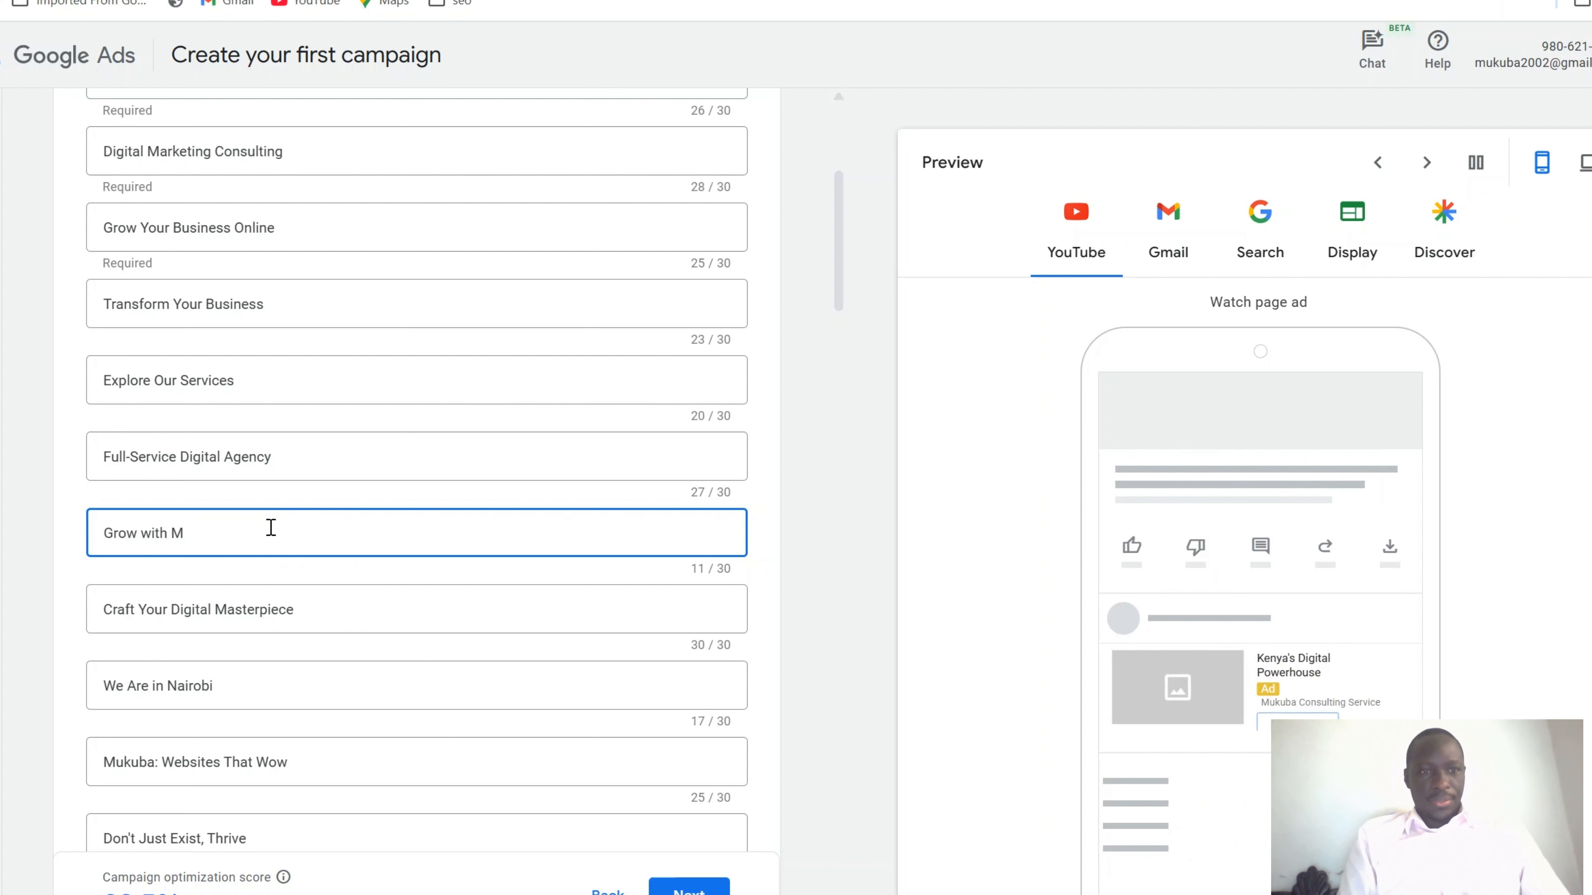
pyautogui.write('CS LTD')
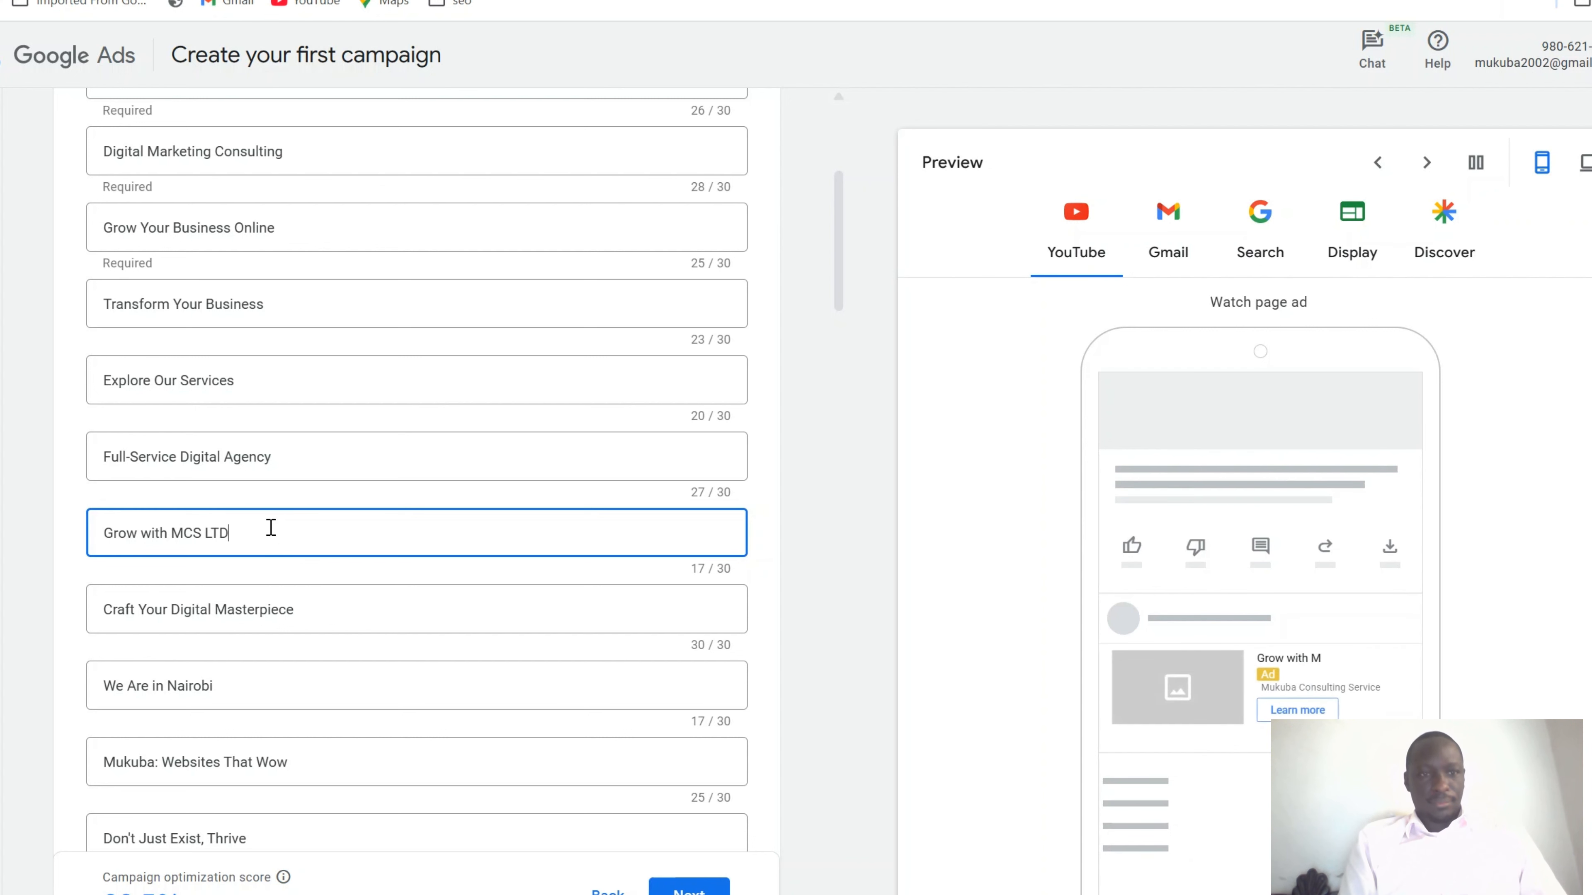
pyautogui.scroll(-4, 271, 528)
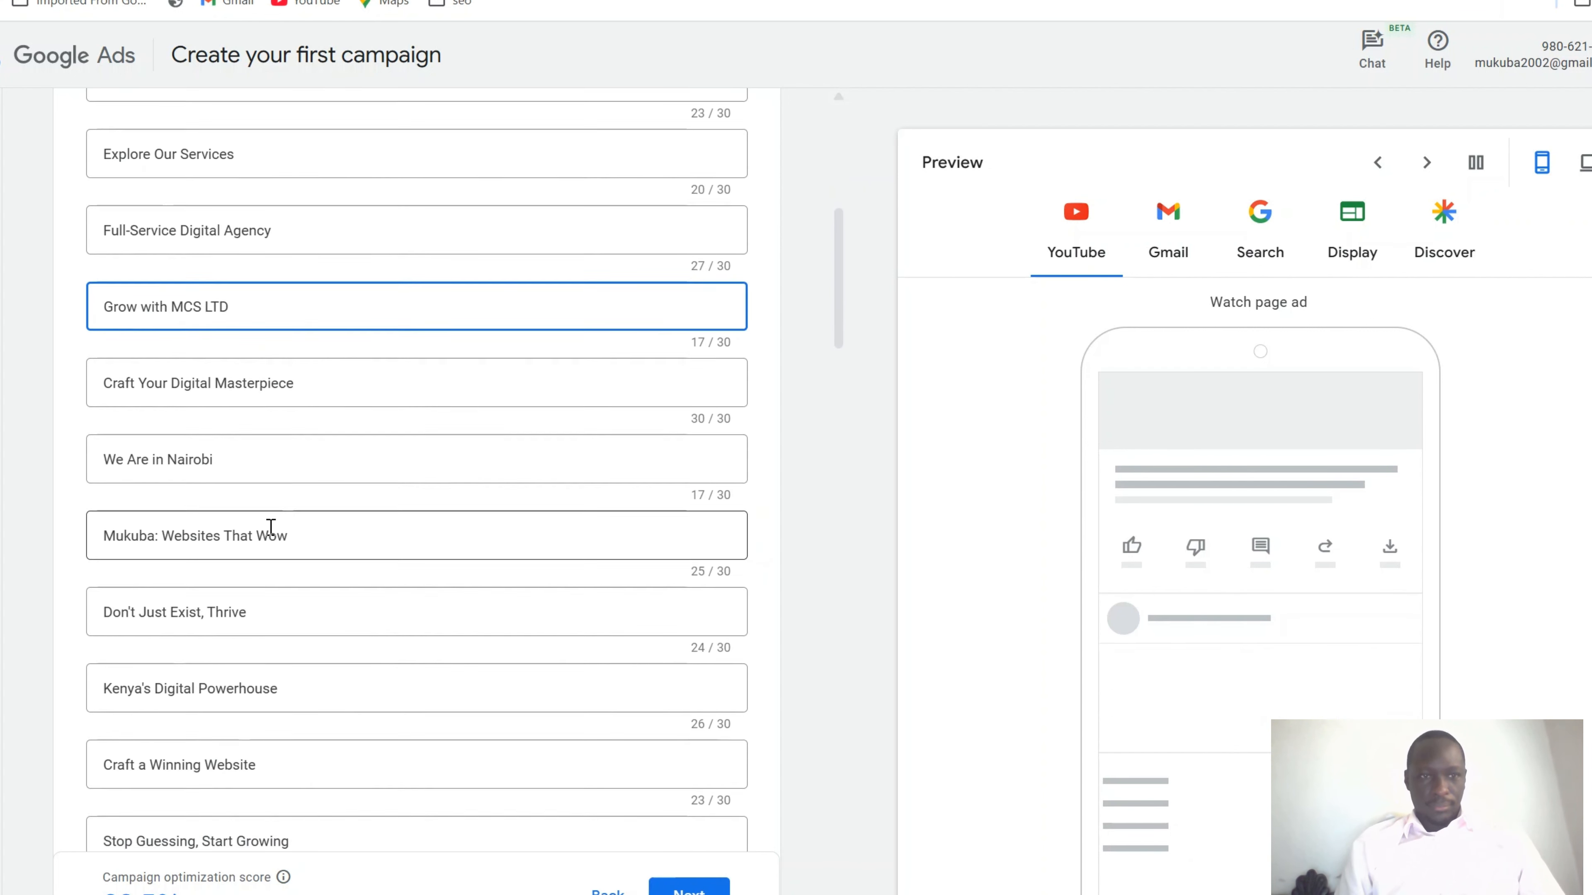
pyautogui.scroll(-2, 270, 529)
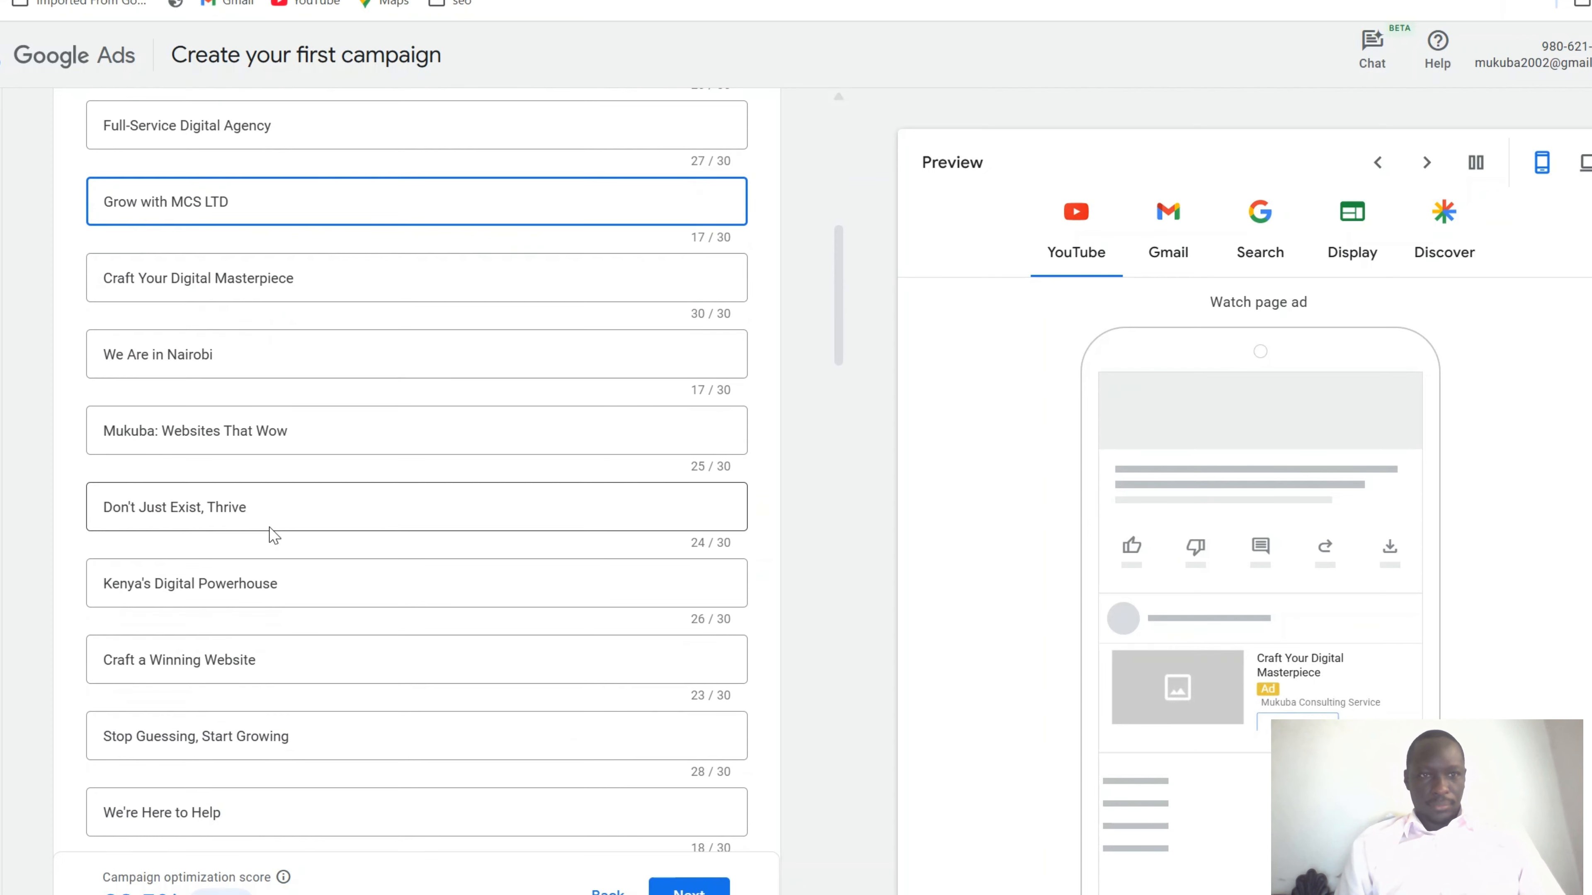
pyautogui.scroll(-4, 270, 529)
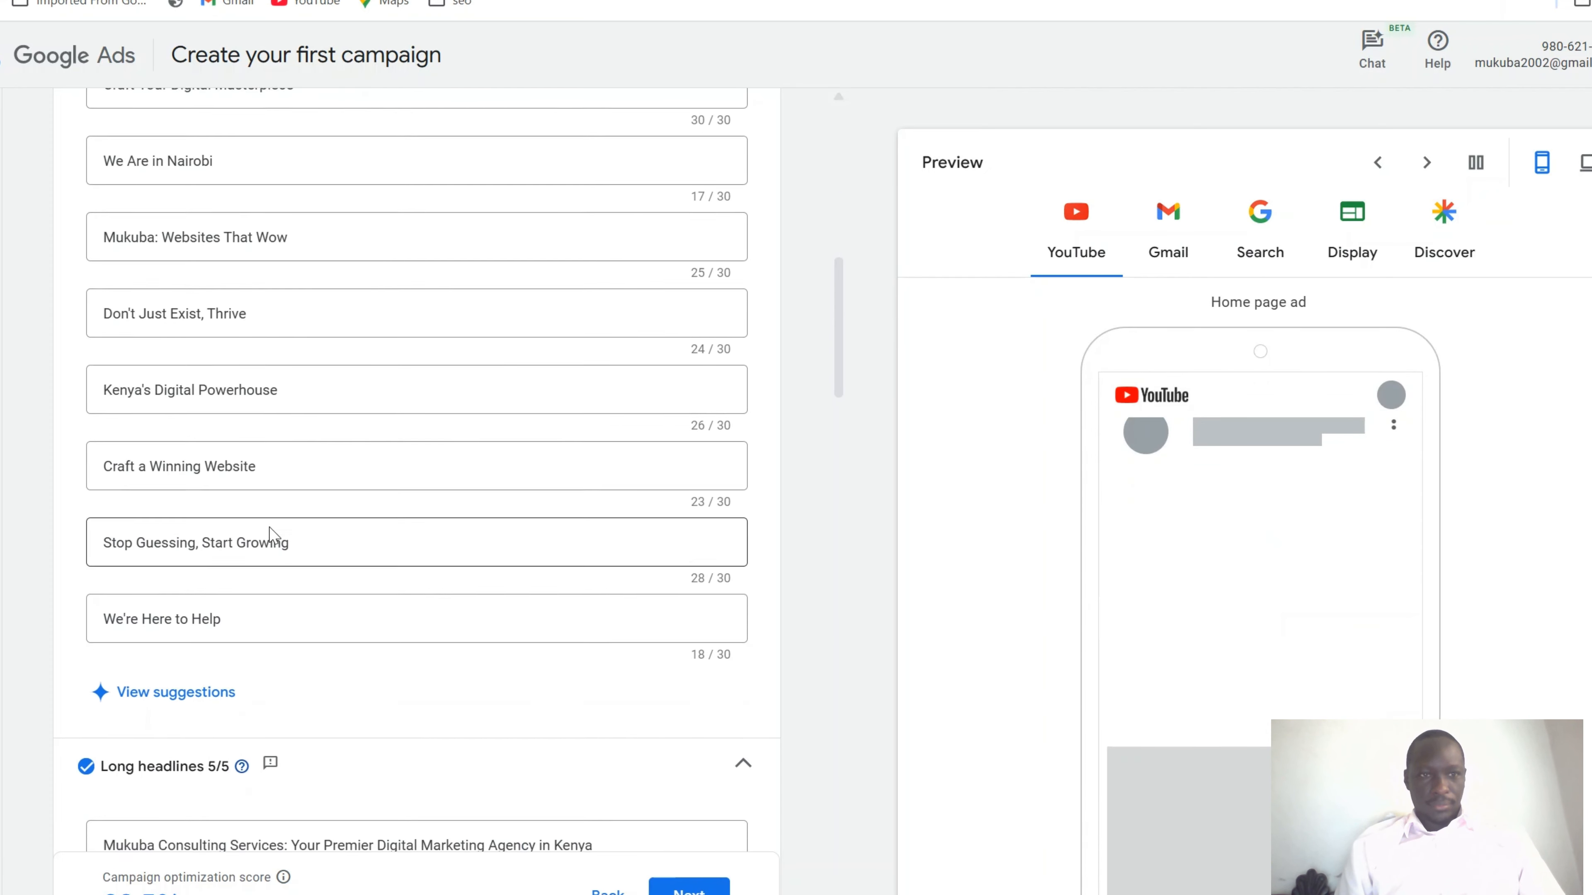
pyautogui.scroll(-4, 274, 535)
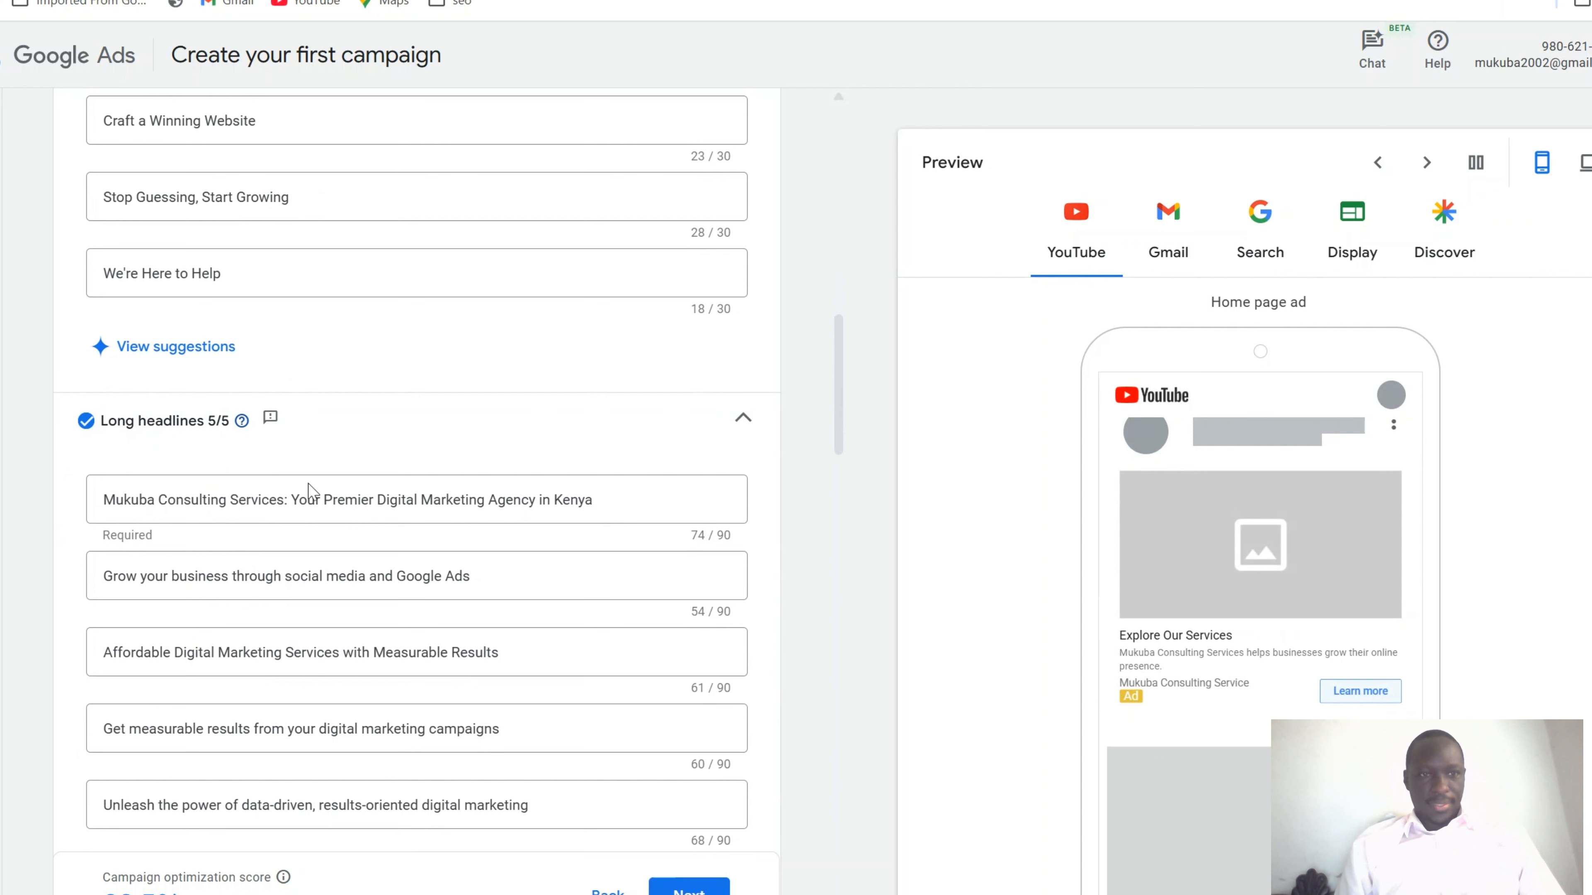
pyautogui.scroll(-4, 392, 577)
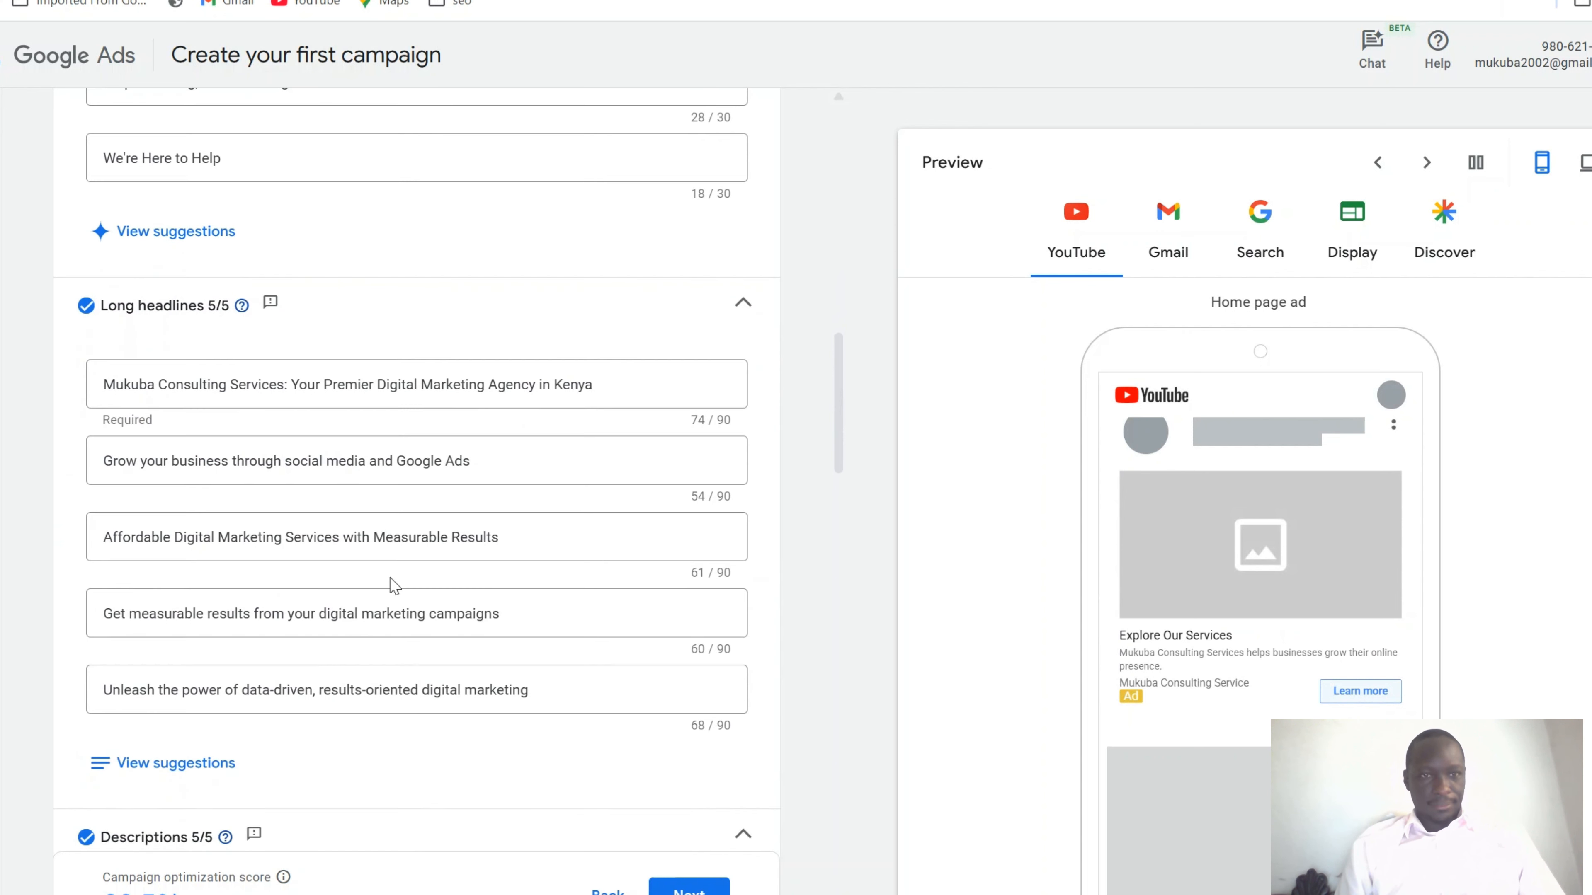
pyautogui.scroll(-6, 391, 581)
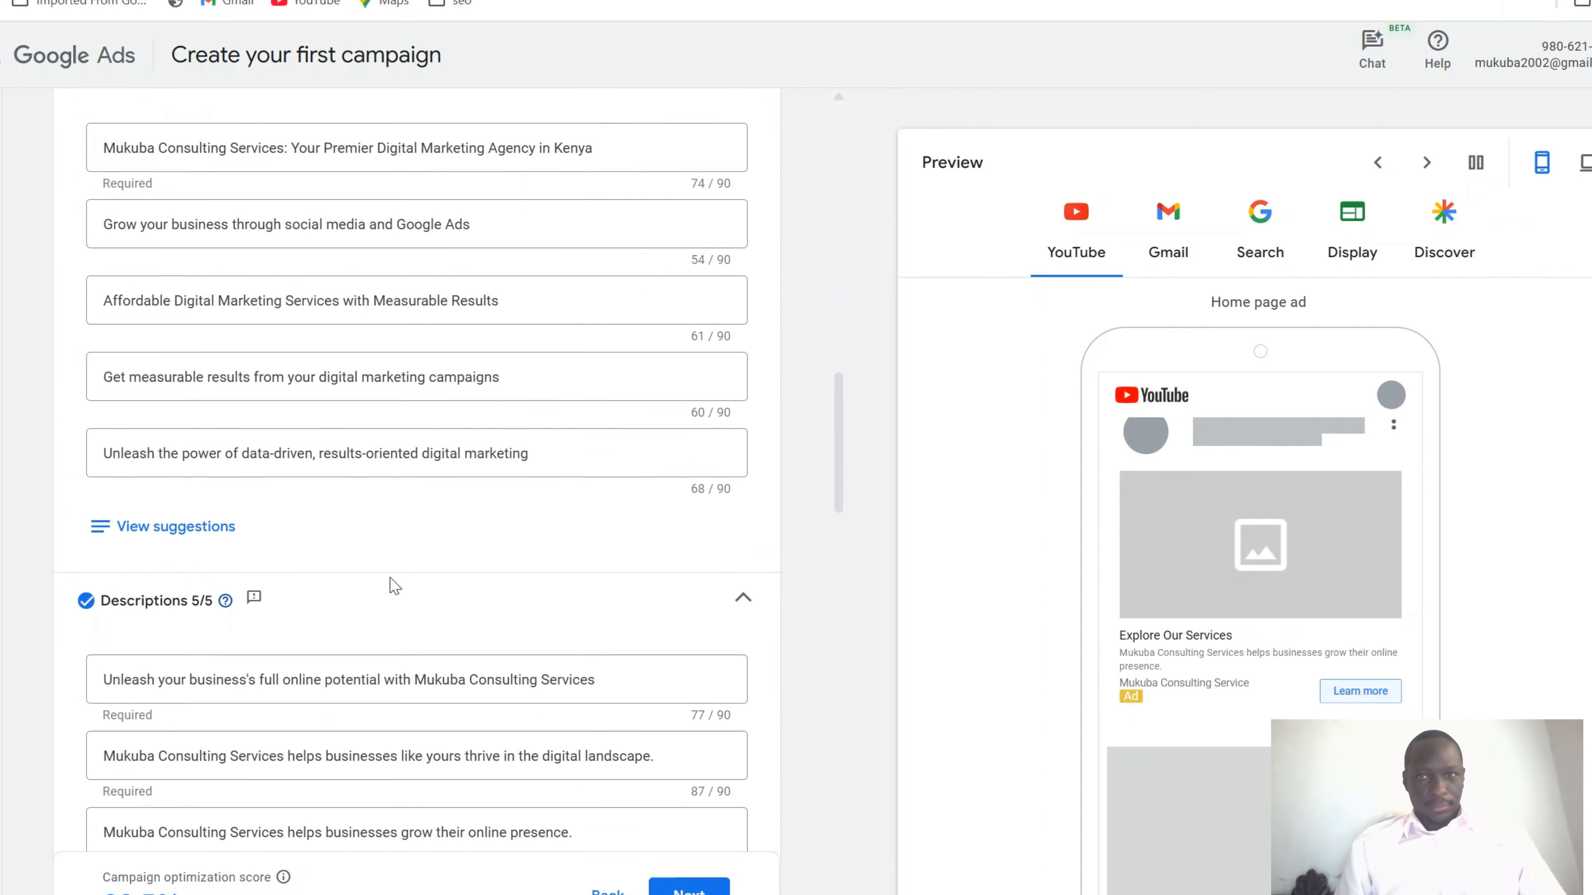
pyautogui.scroll(-2, 390, 585)
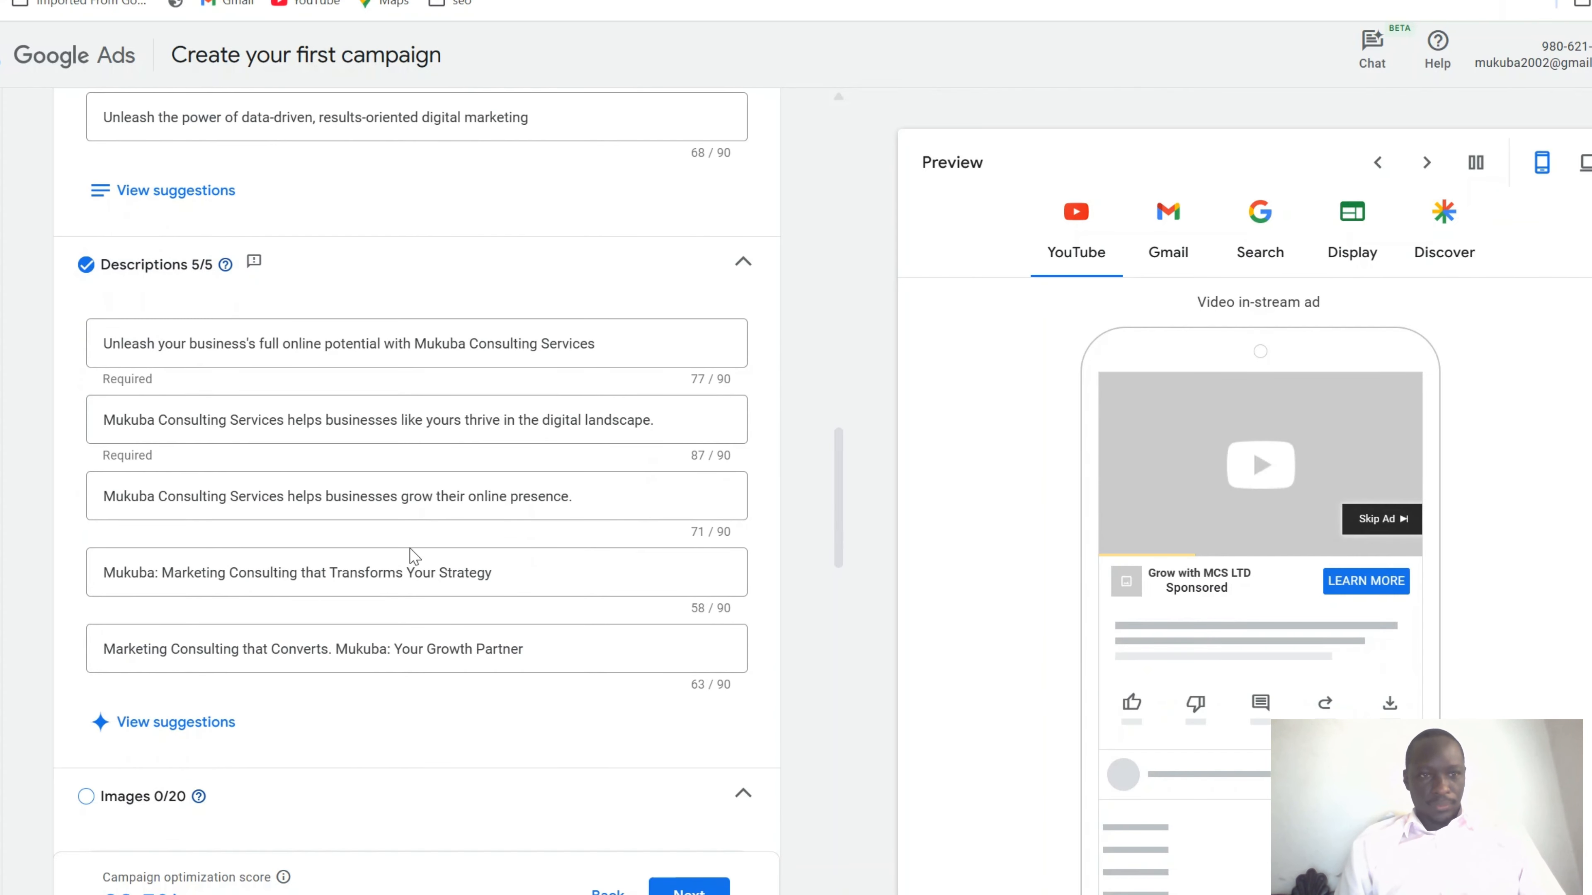
pyautogui.scroll(-3, 423, 608)
pyautogui.scroll(-2, 424, 611)
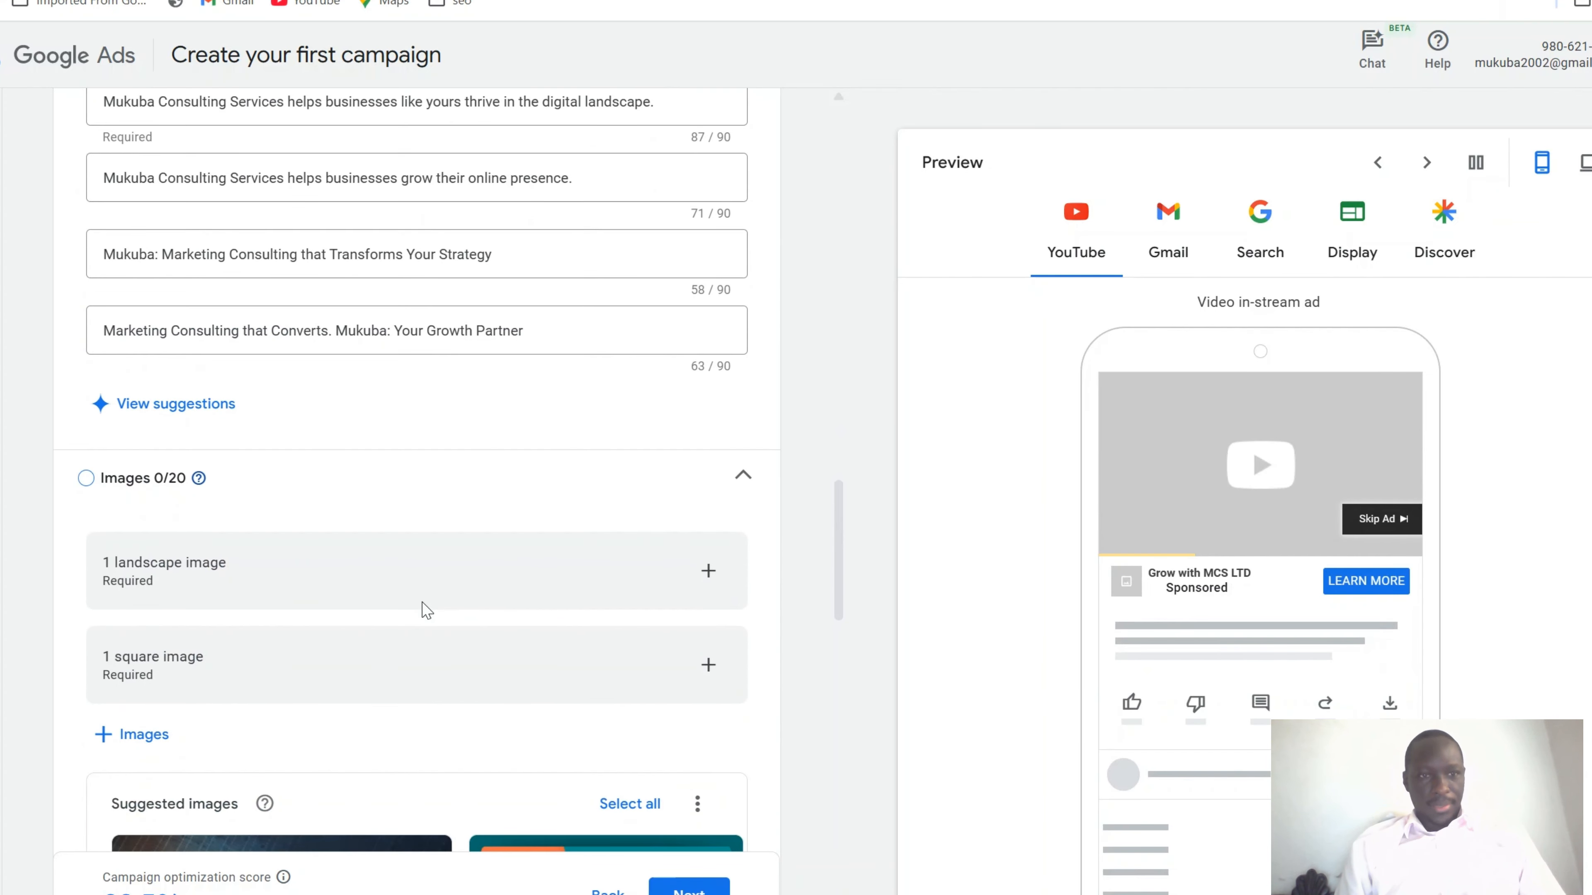
pyautogui.scroll(-2, 421, 602)
pyautogui.scroll(-5, 421, 603)
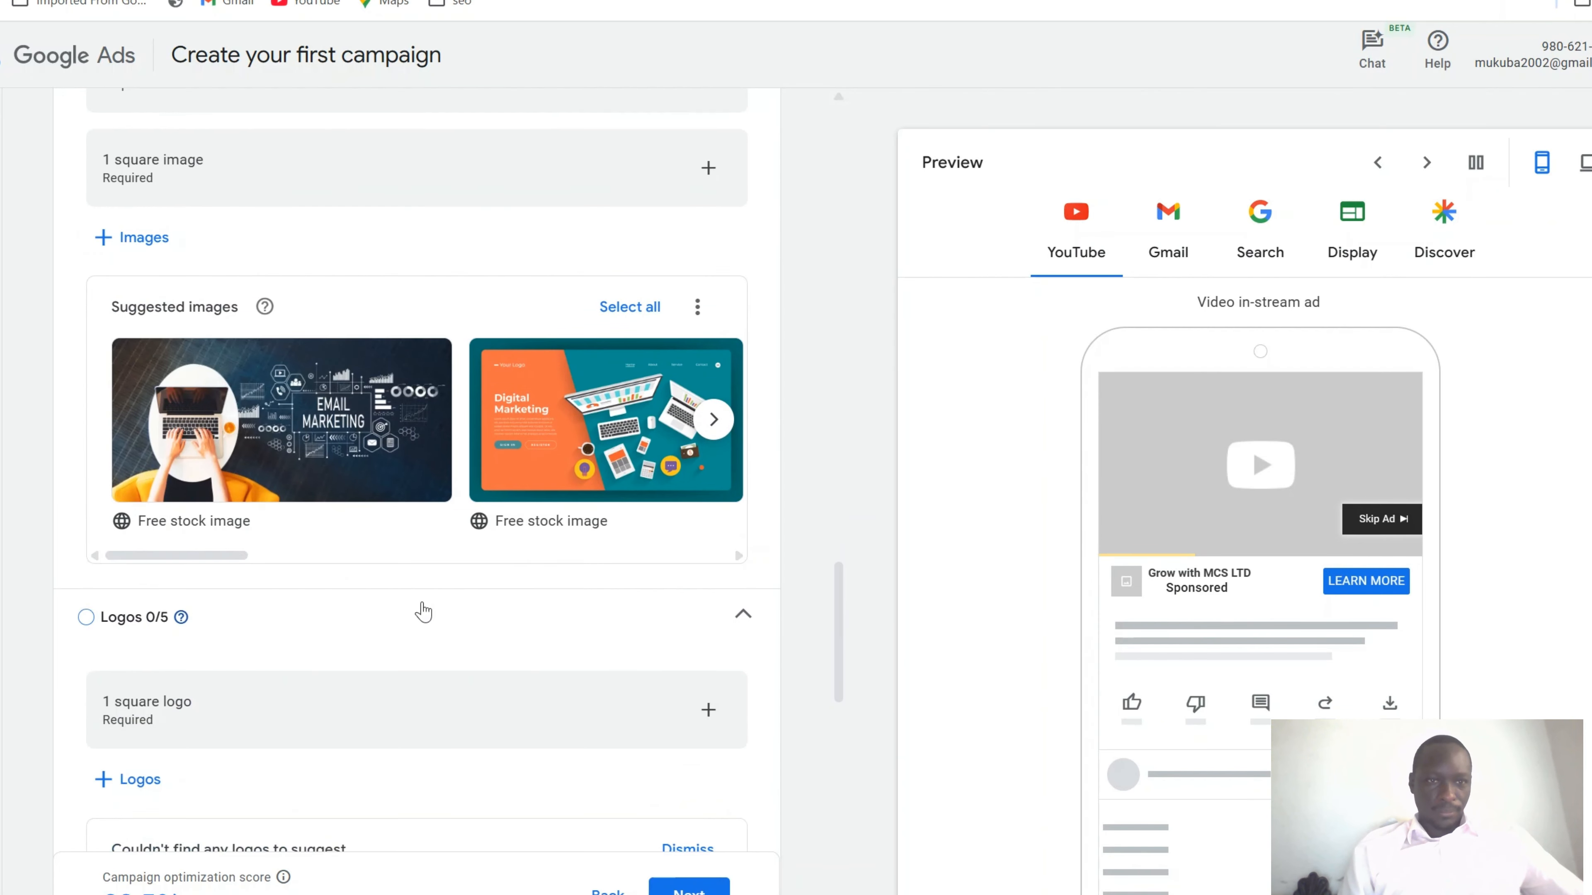
pyautogui.scroll(-1, 425, 611)
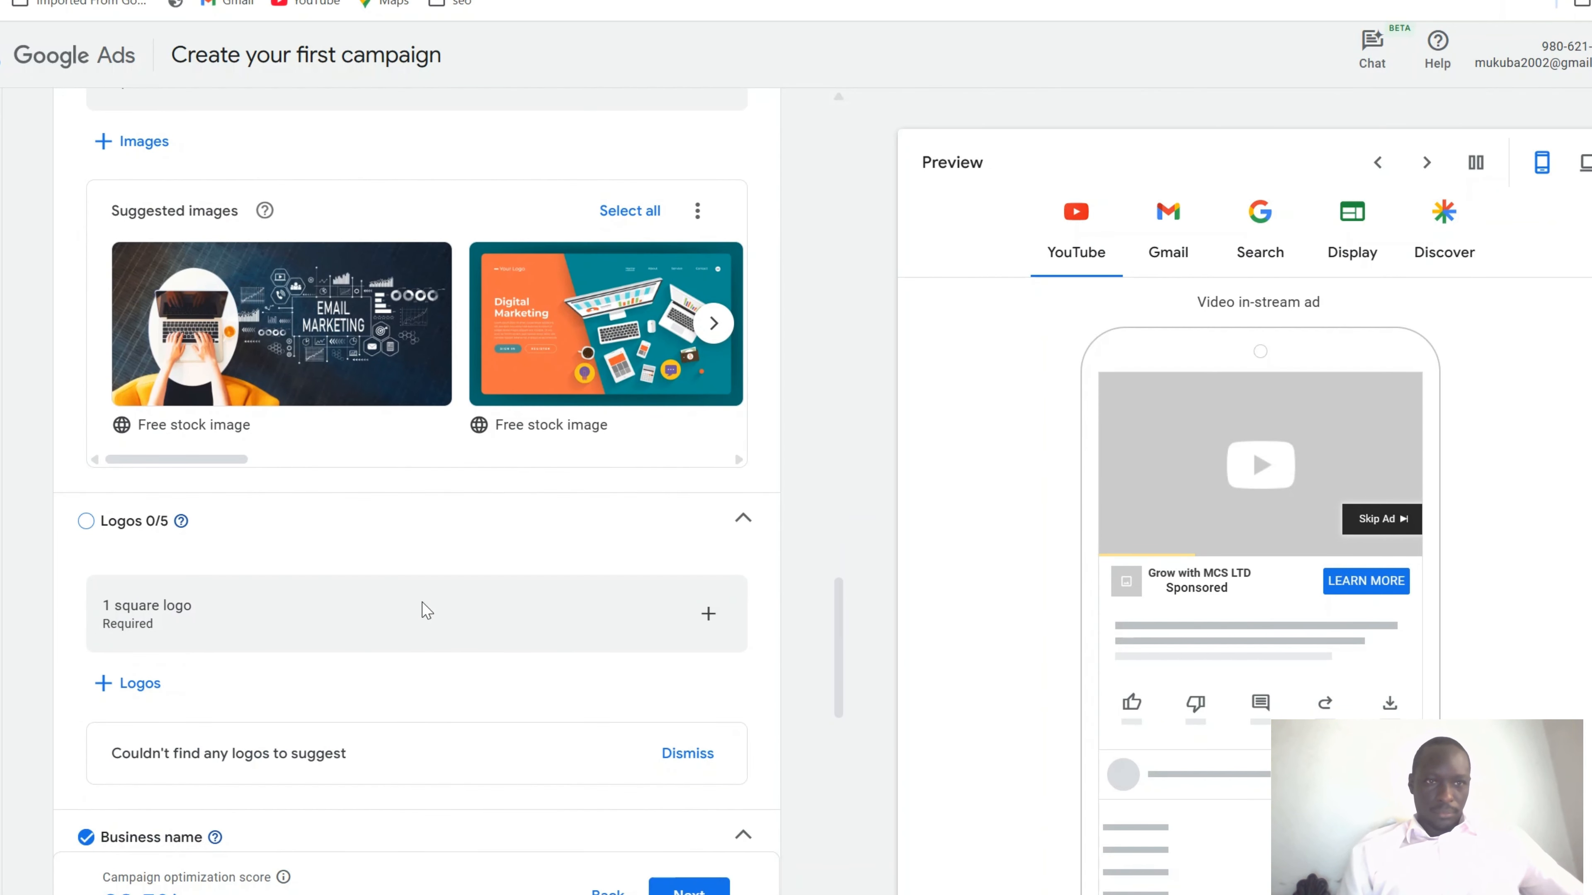
pyautogui.scroll(-3, 424, 610)
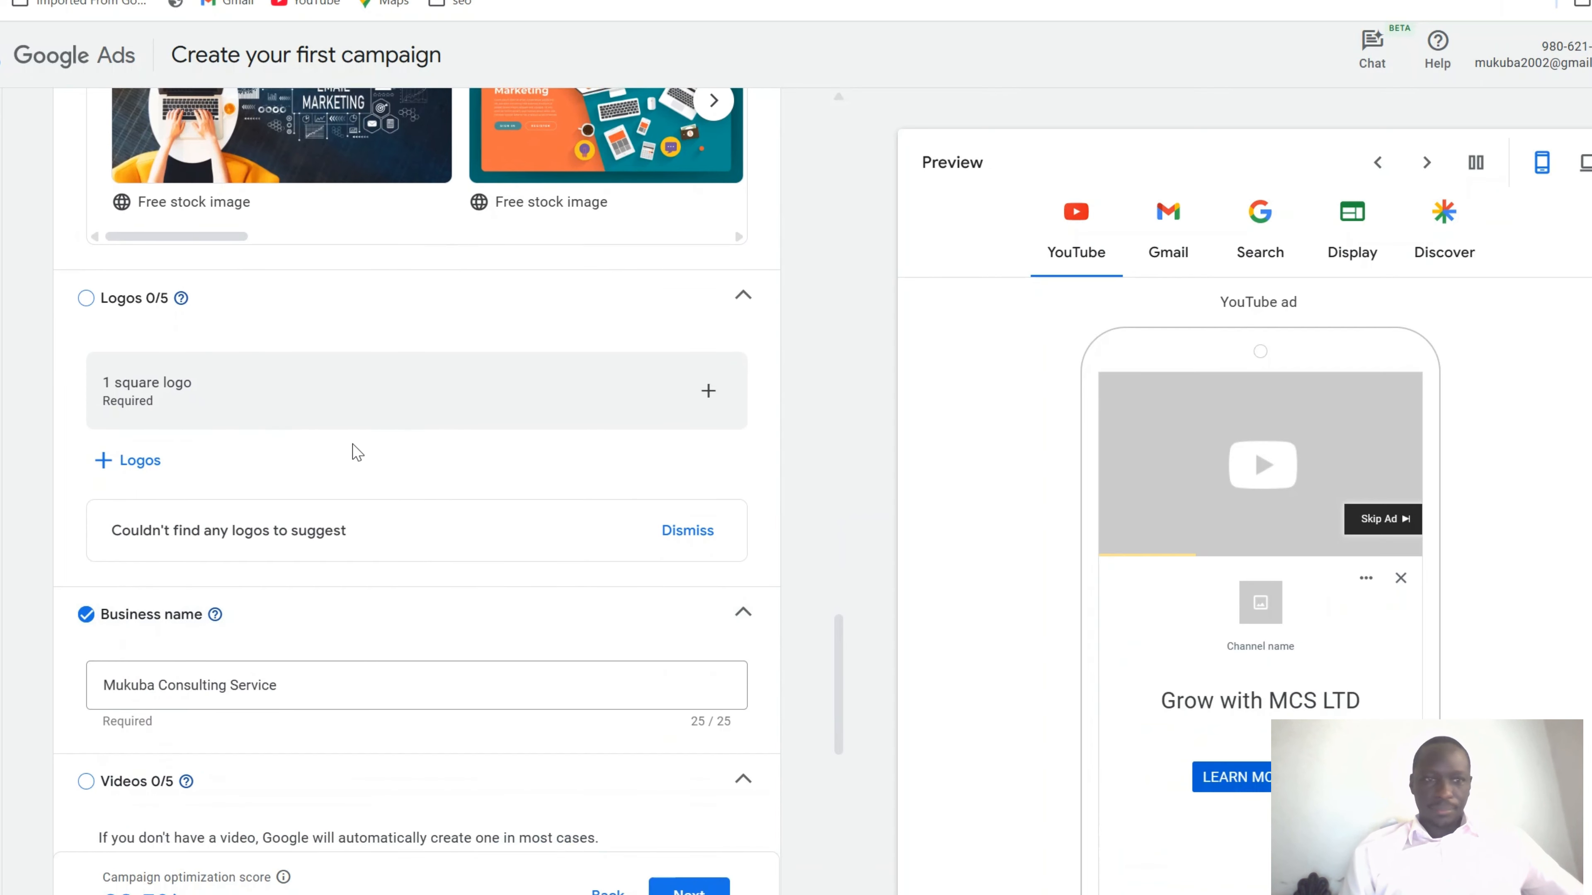
pyautogui.scroll(-3, 373, 514)
pyautogui.click(377, 515)
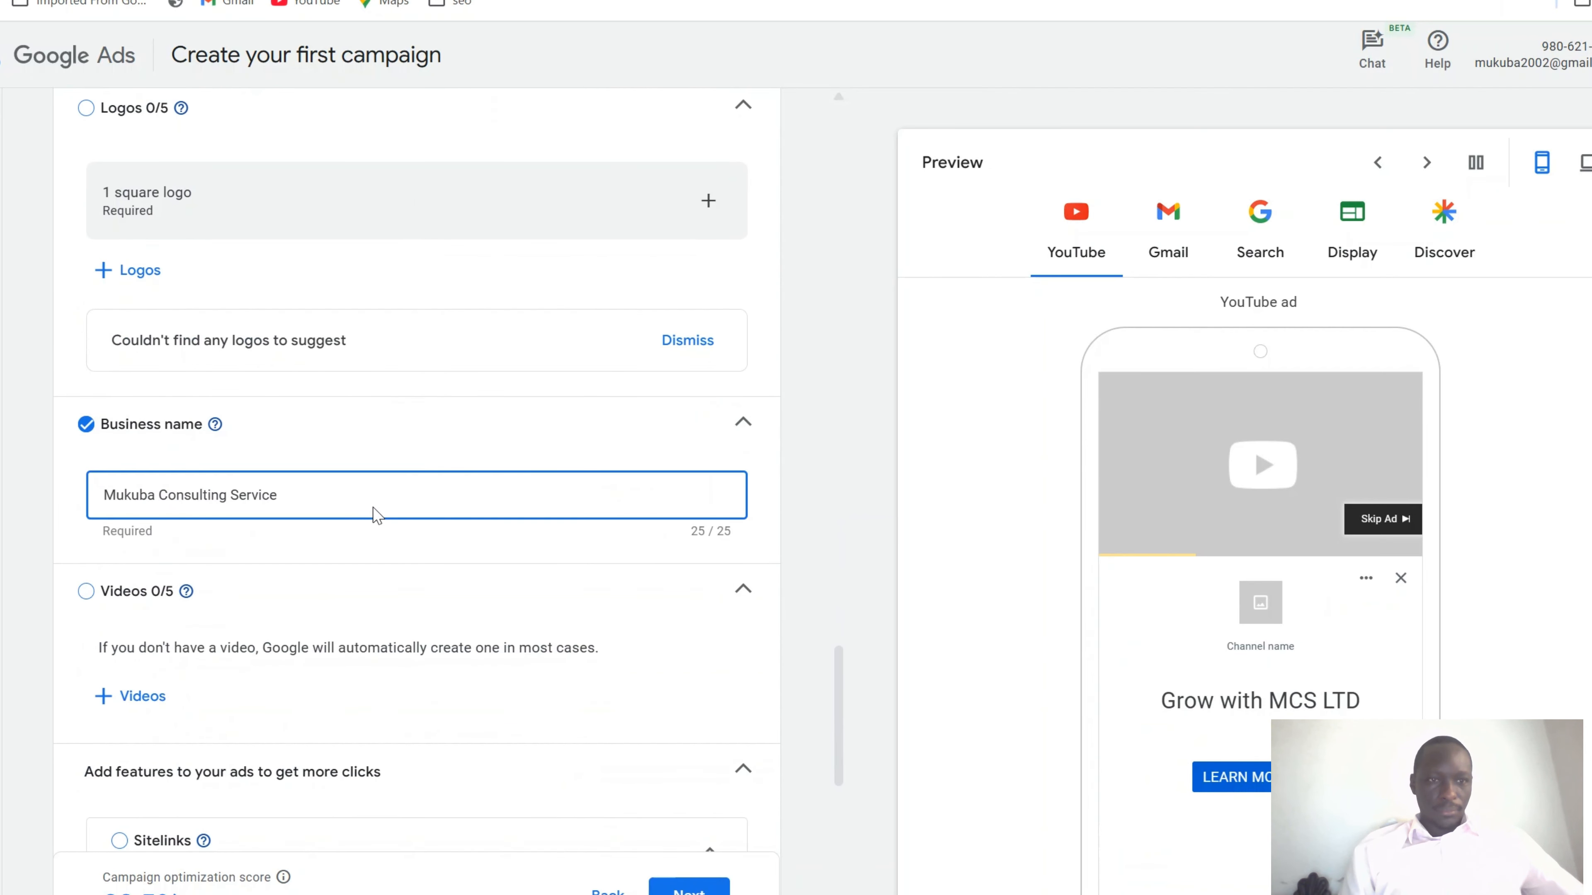
pyautogui.scroll(-4, 375, 508)
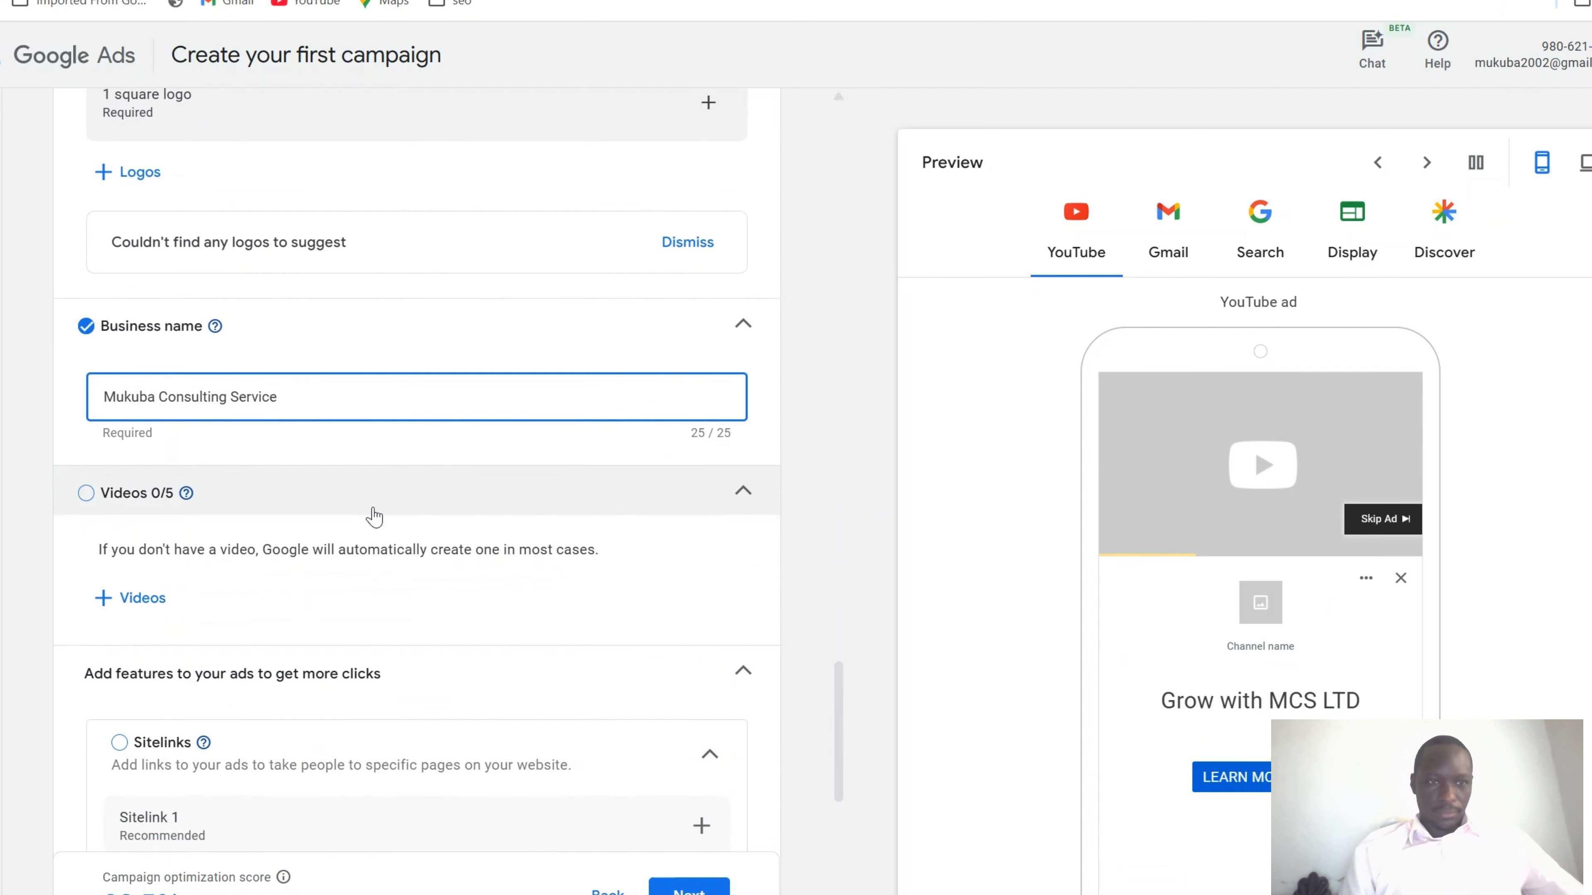
pyautogui.scroll(-2, 374, 508)
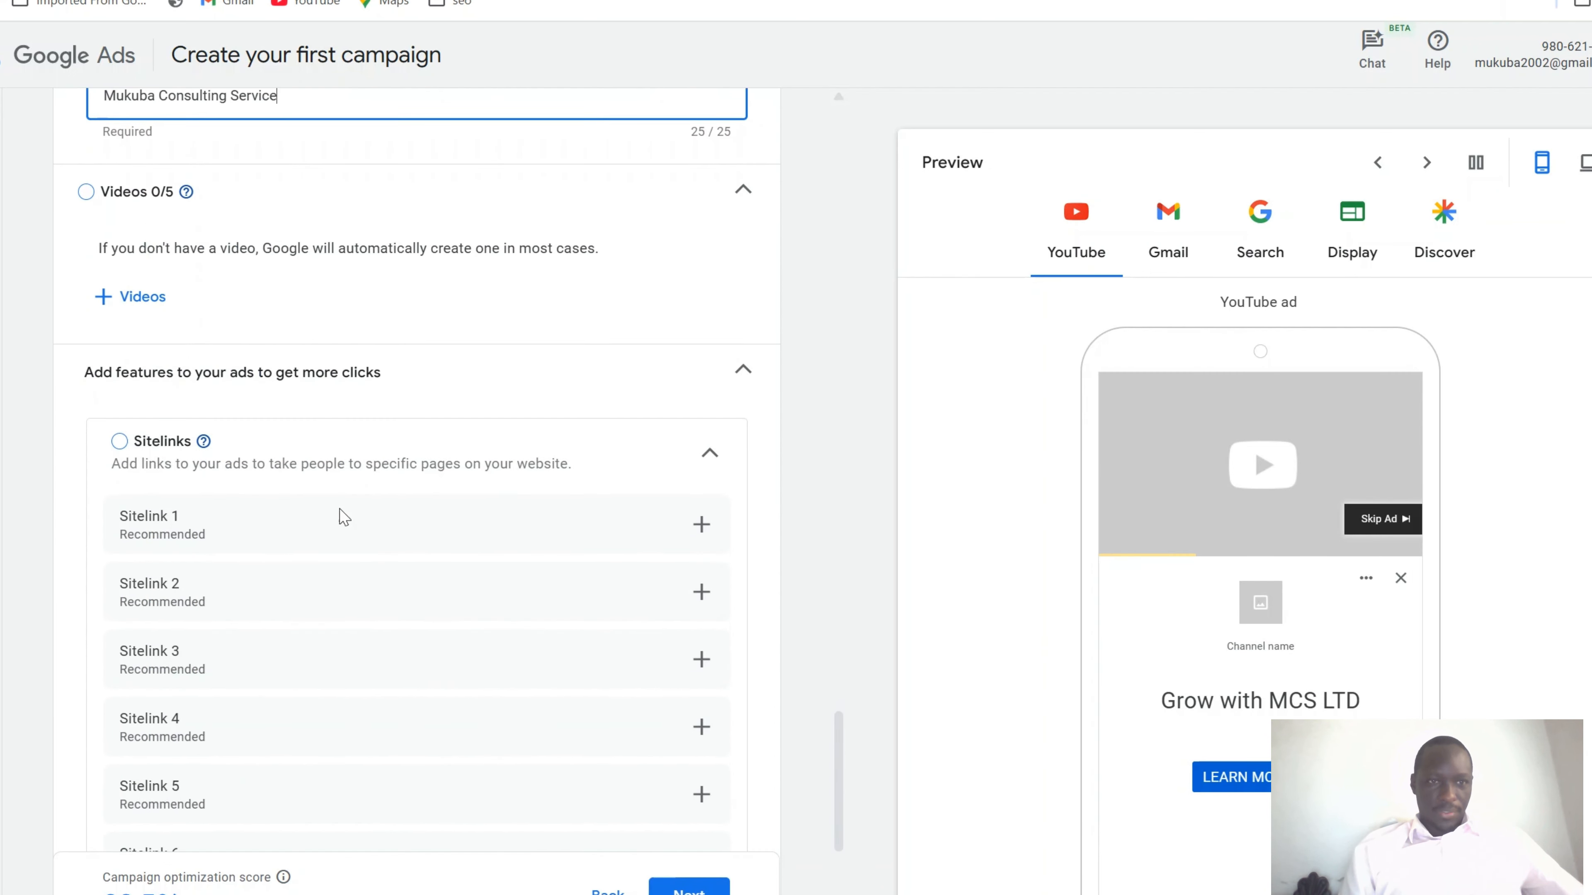
pyautogui.scroll(-6, 344, 364)
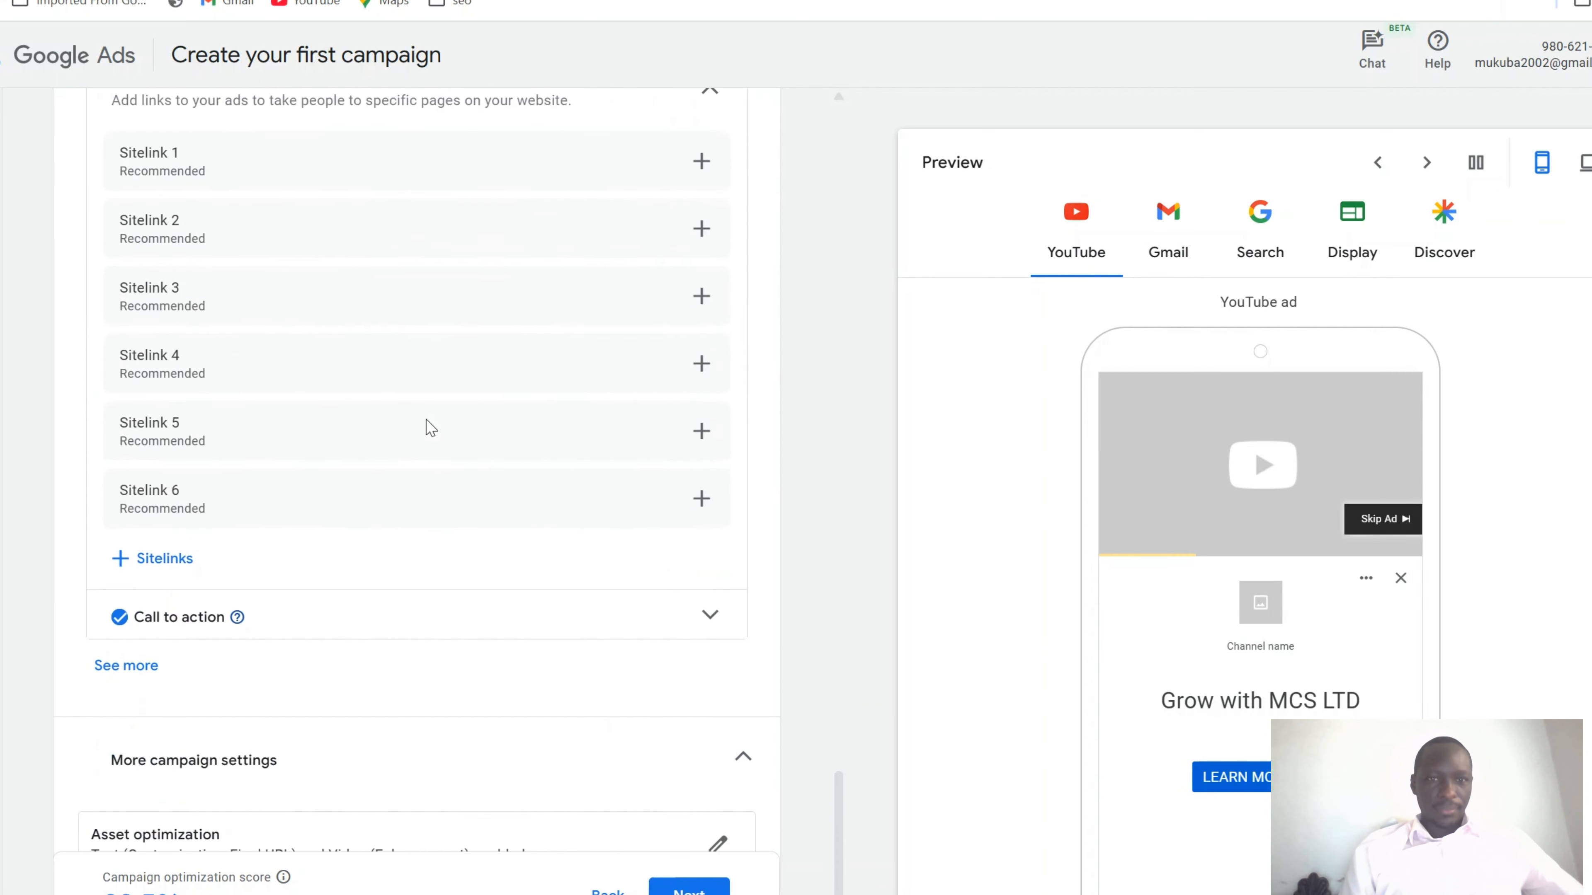
pyautogui.scroll(-1, 355, 473)
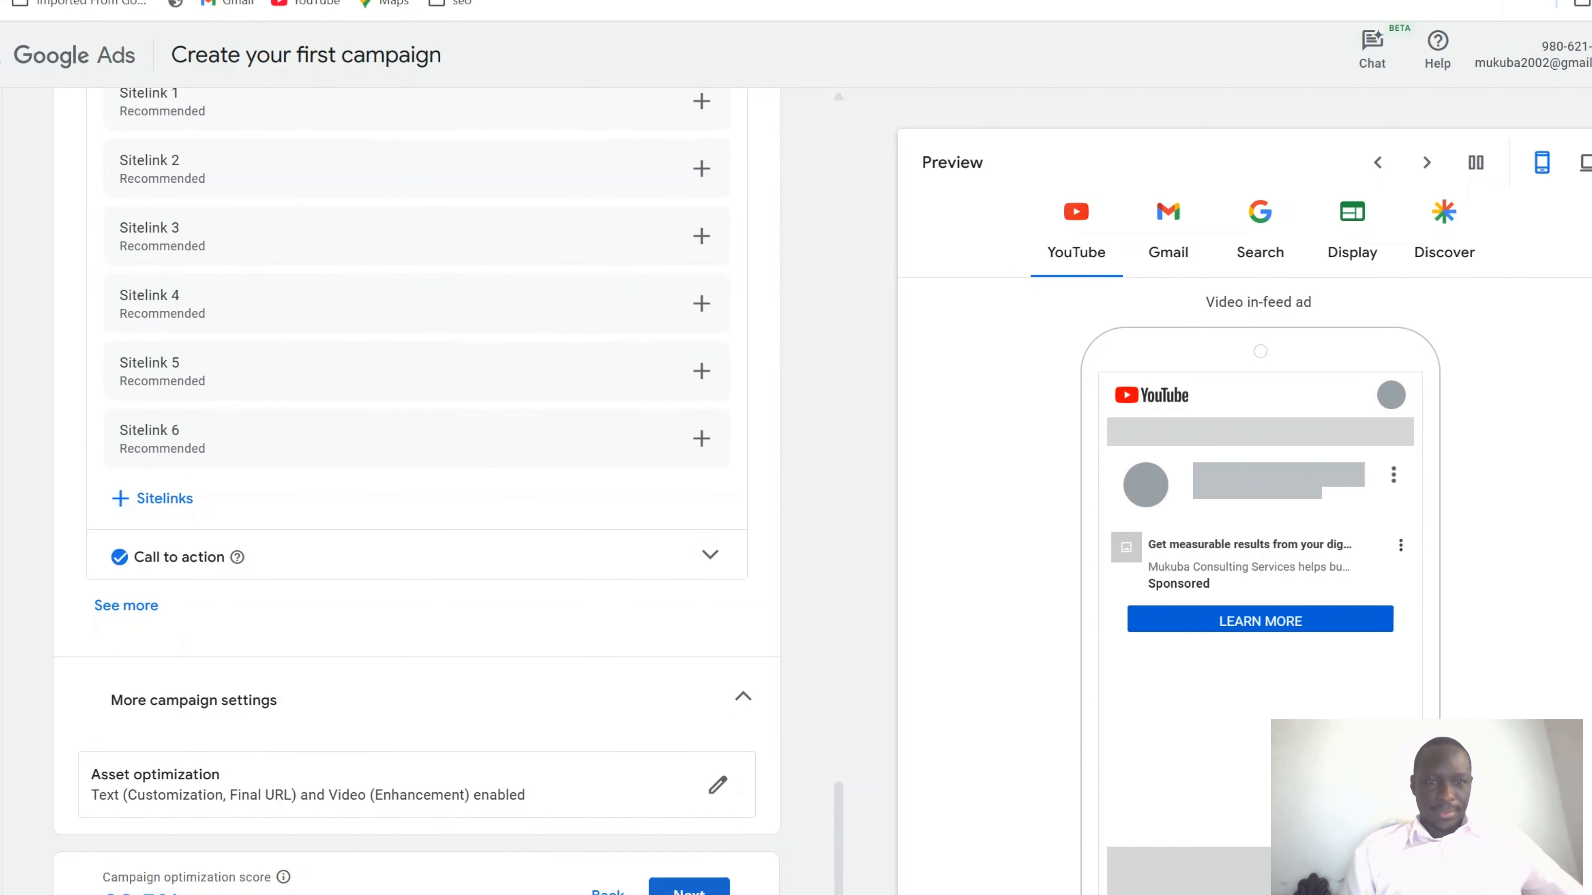
# Fix the missing-images error by adding the suggested Email Marketing stock photo, reaching 3/20 images
pyautogui.click(688, 889)
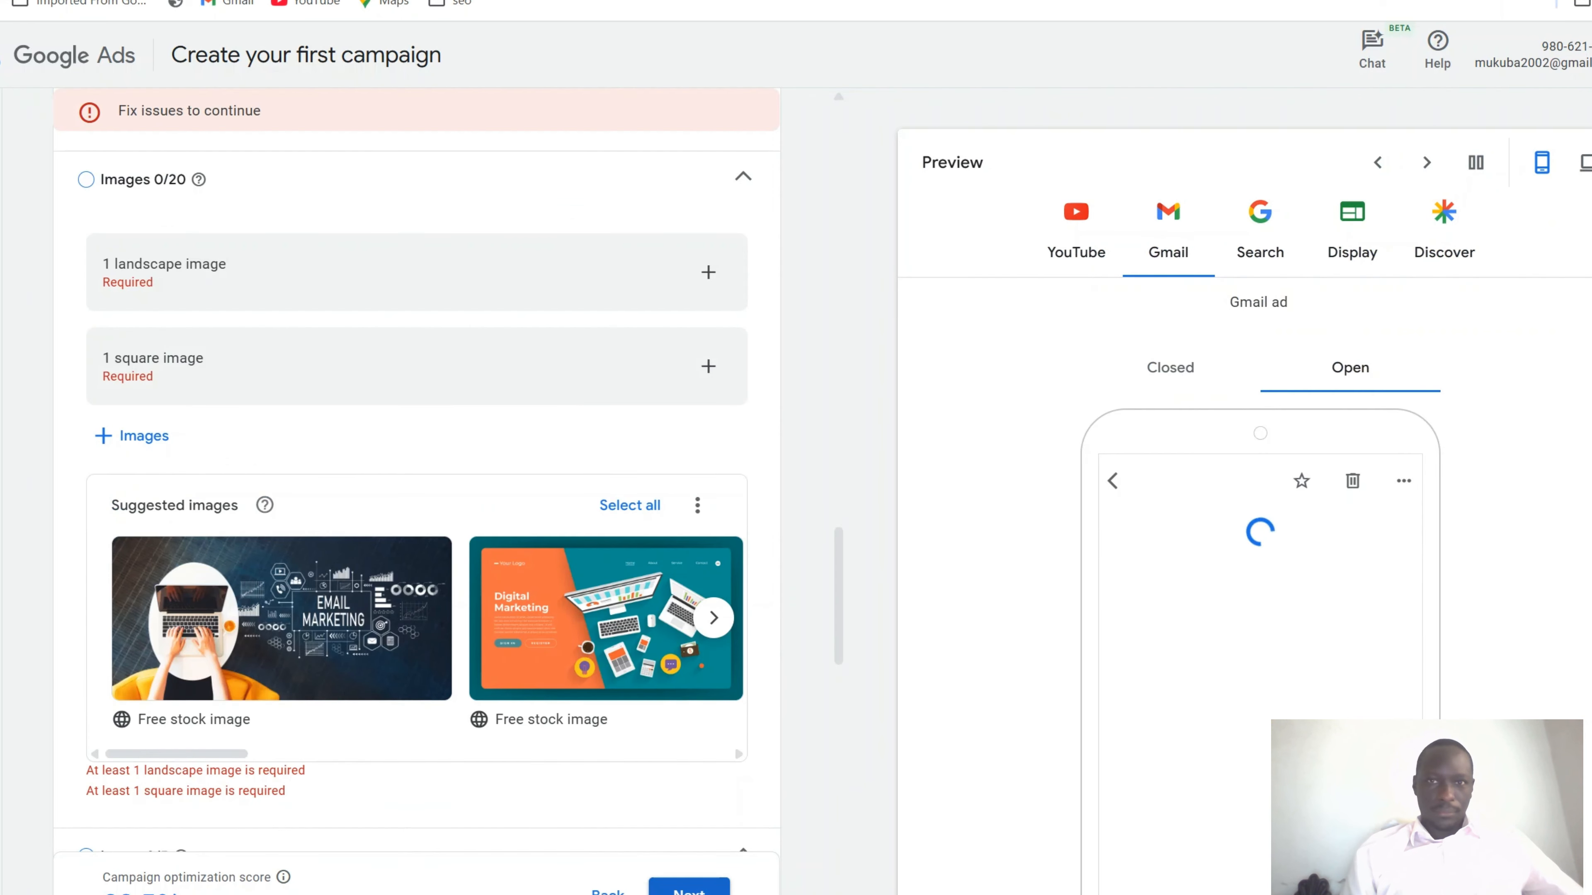
pyautogui.scroll(2, 540, 320)
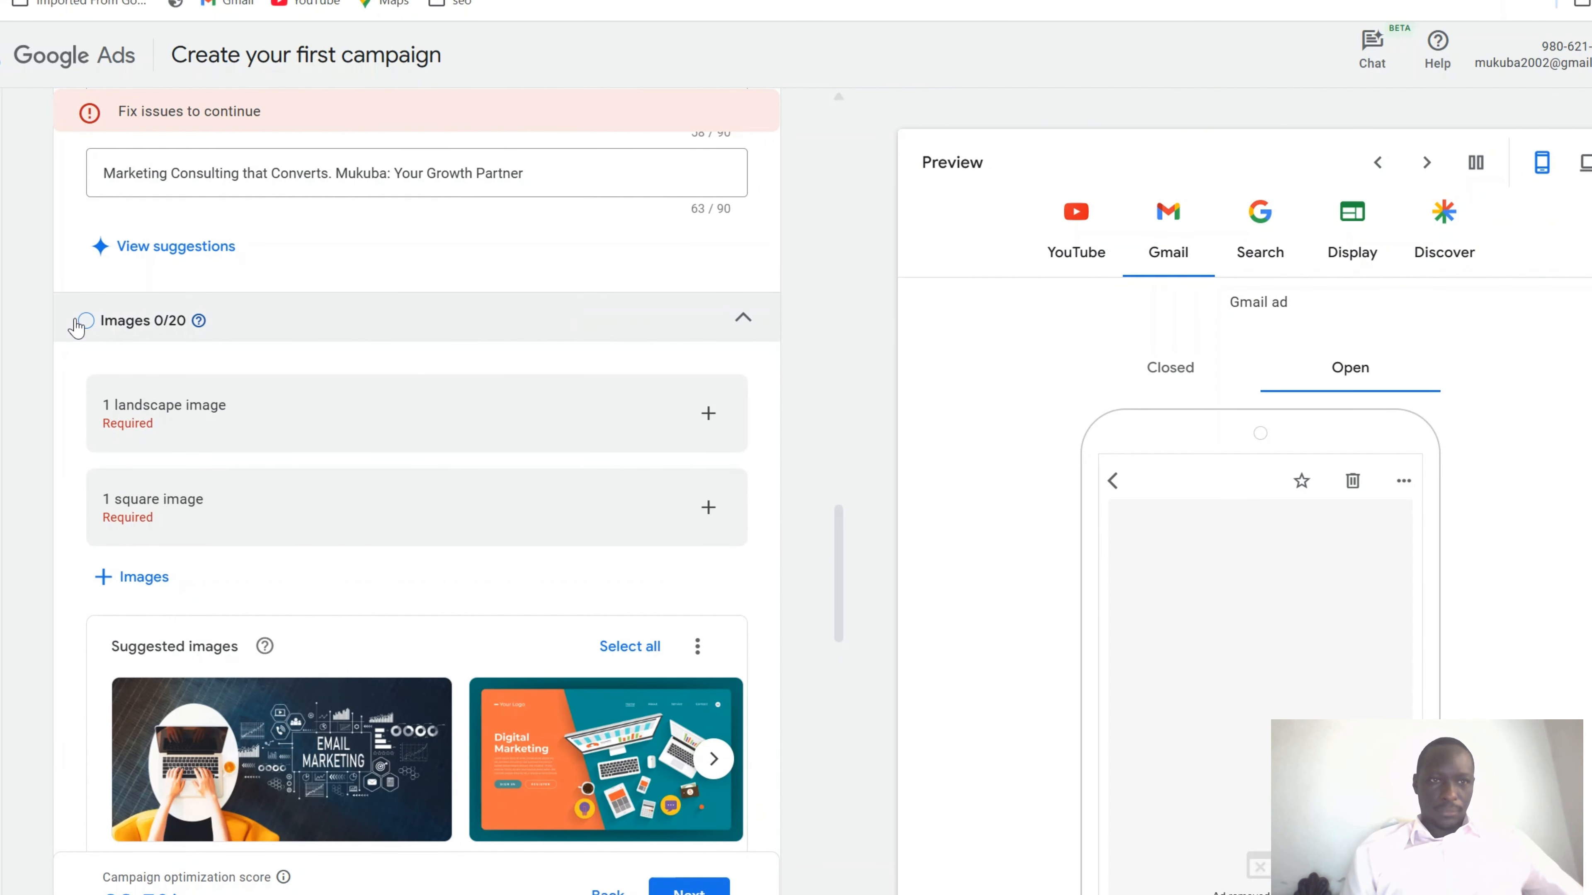
pyautogui.moveTo(262, 743)
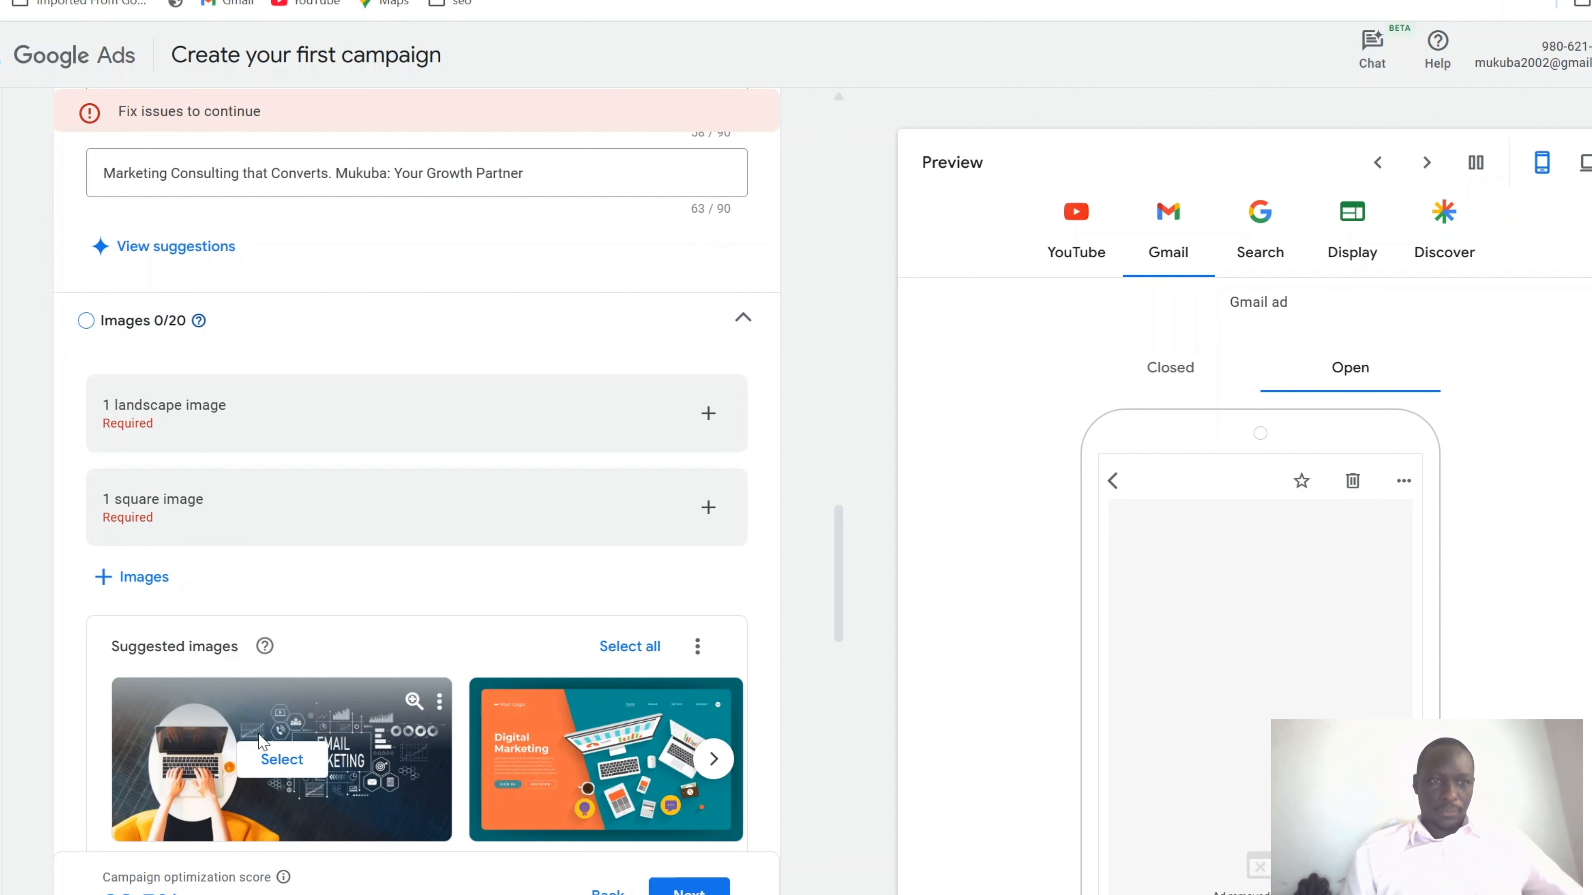
pyautogui.click(267, 762)
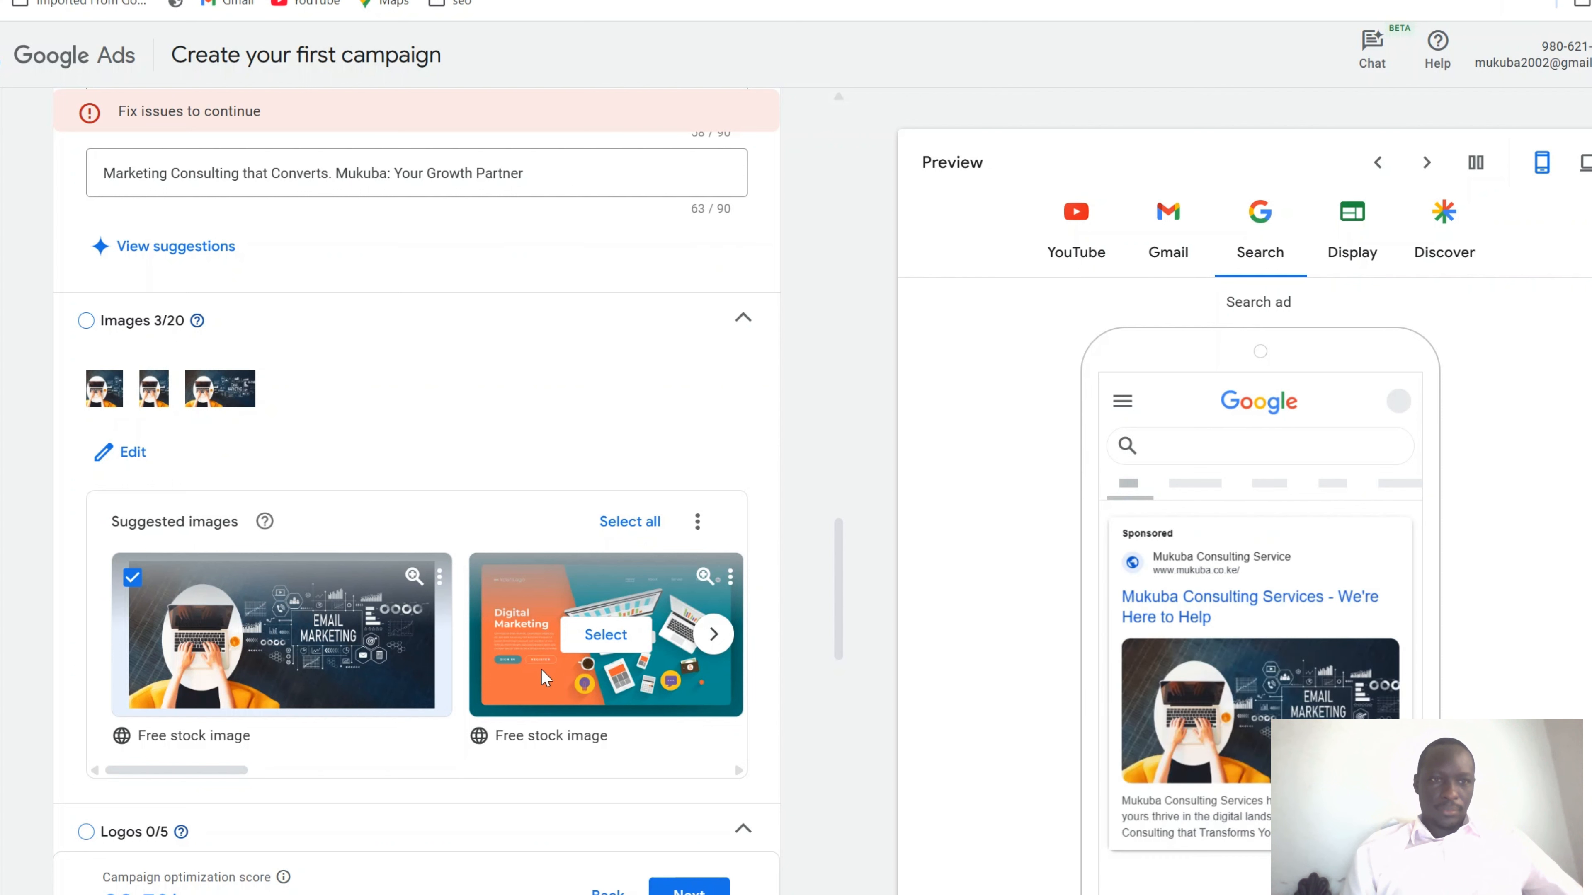
pyautogui.scroll(-5, 542, 678)
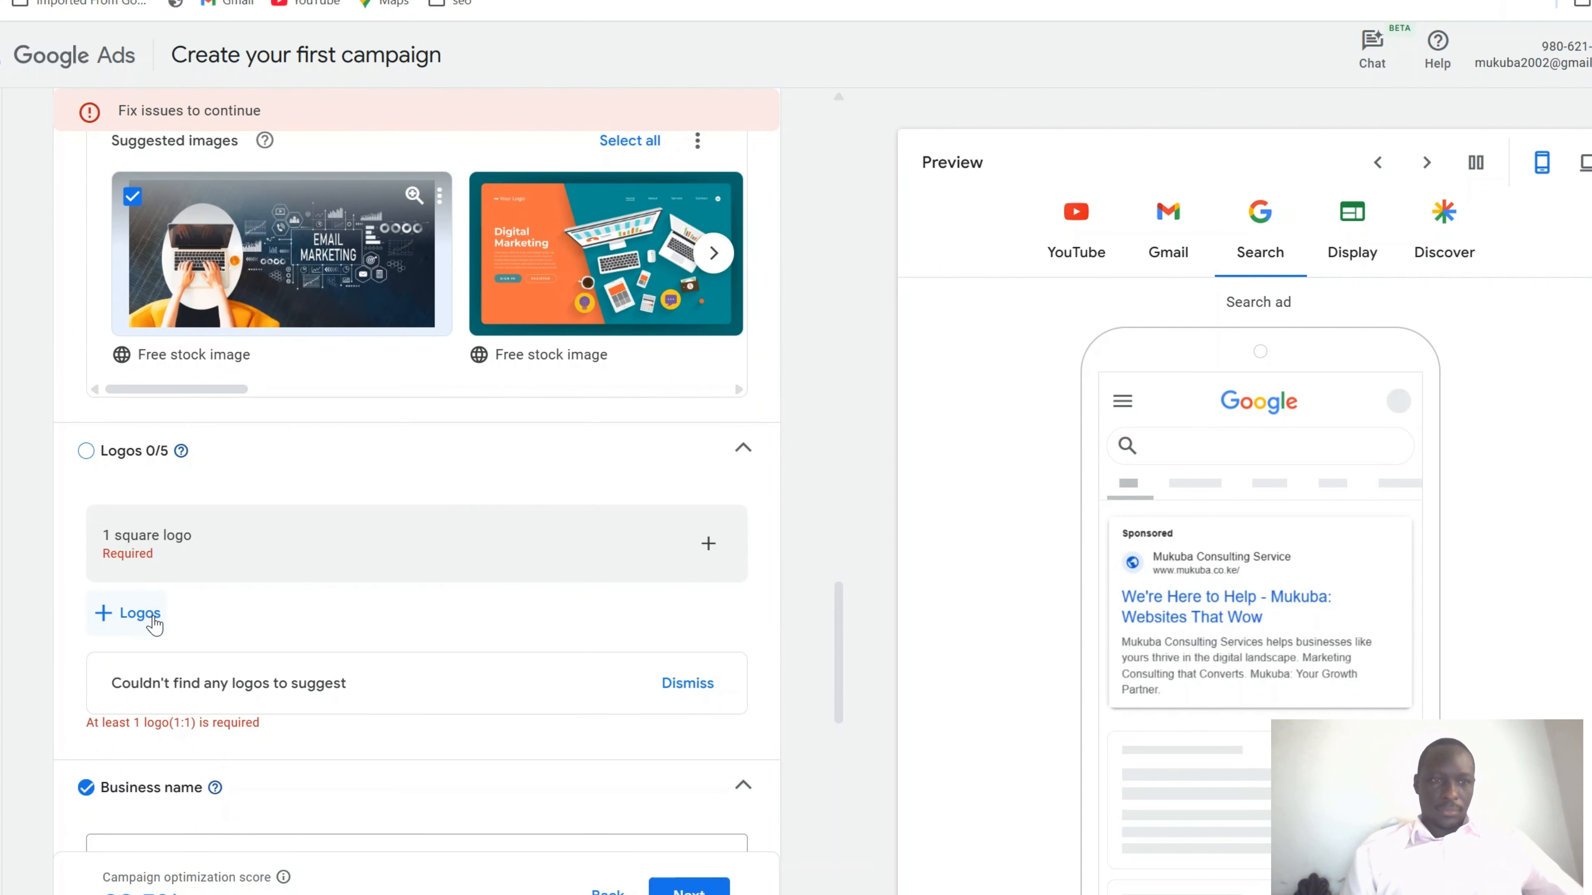
# Search for logos by scanning the Facebook, Instagram and X profiles and checking the asset library
pyautogui.click(153, 620)
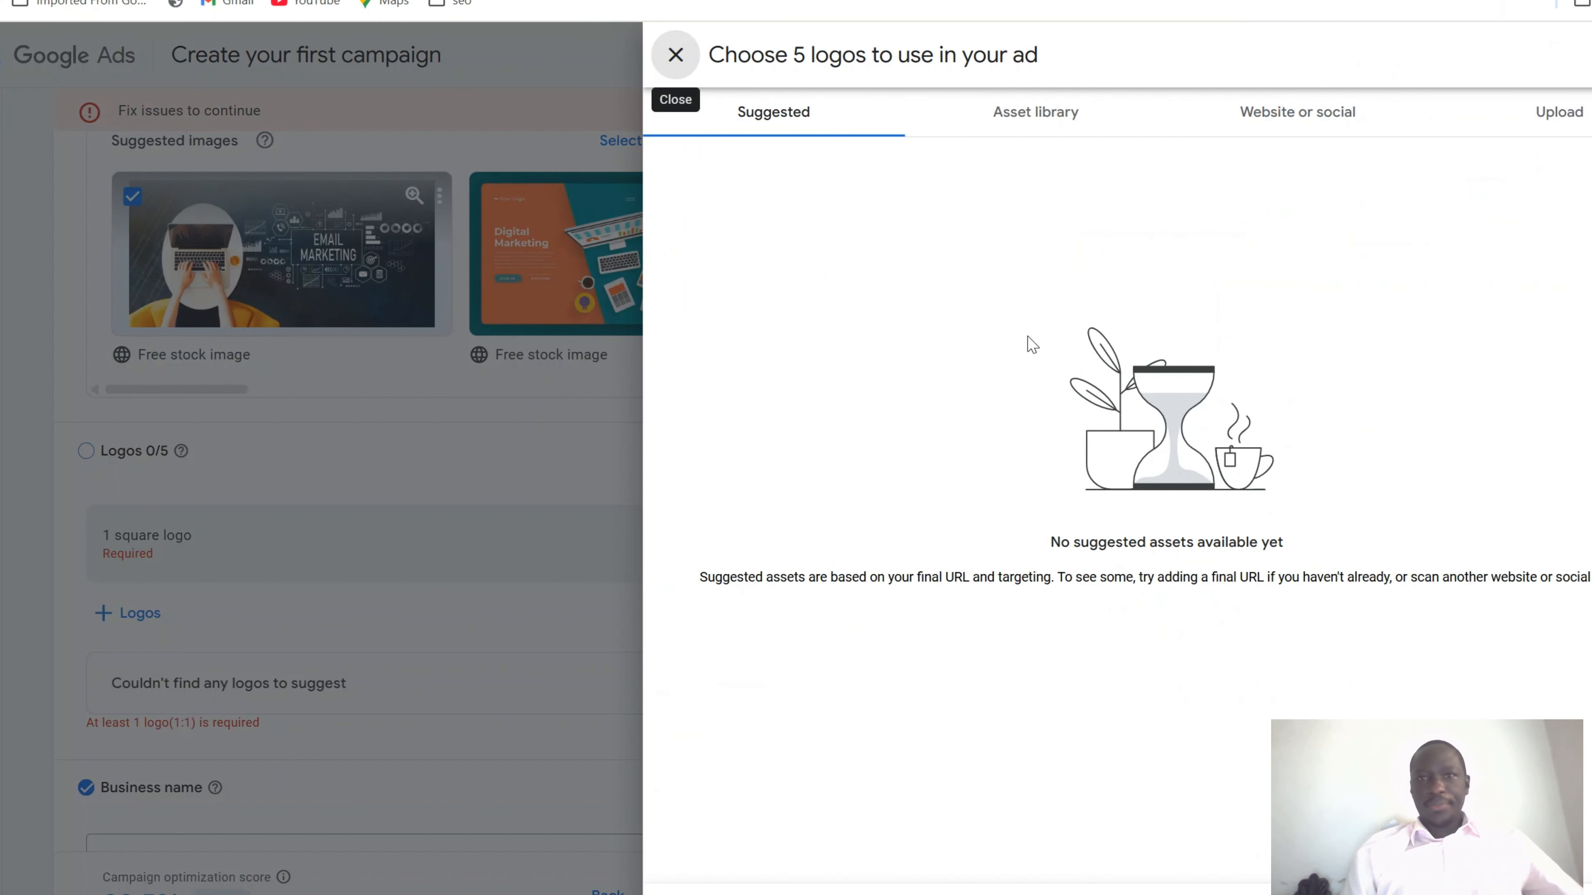
pyautogui.click(1295, 123)
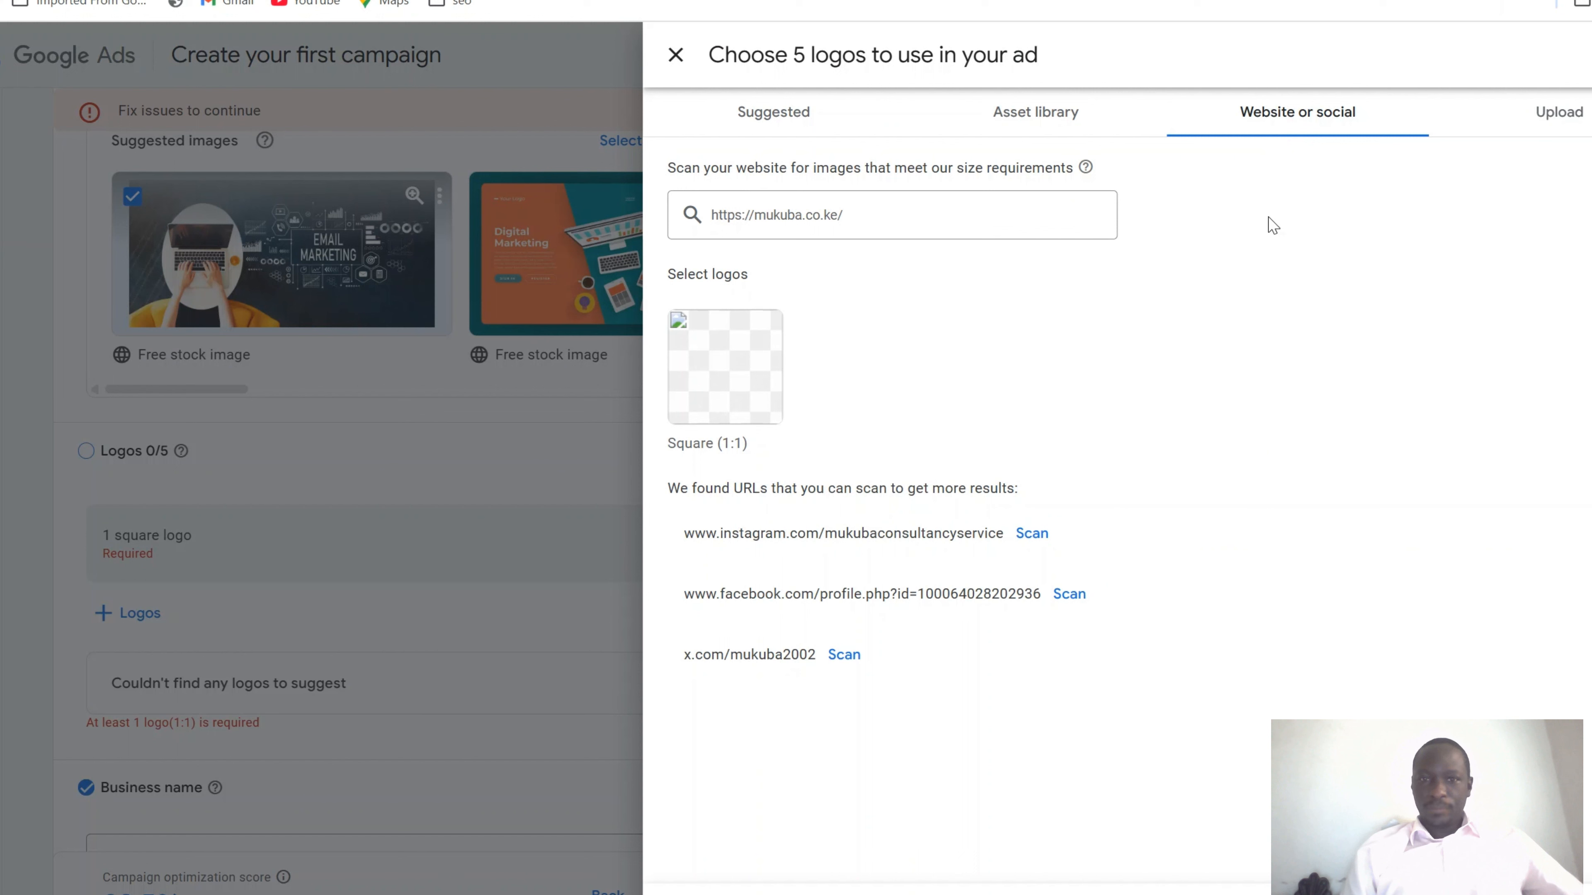
pyautogui.click(1070, 600)
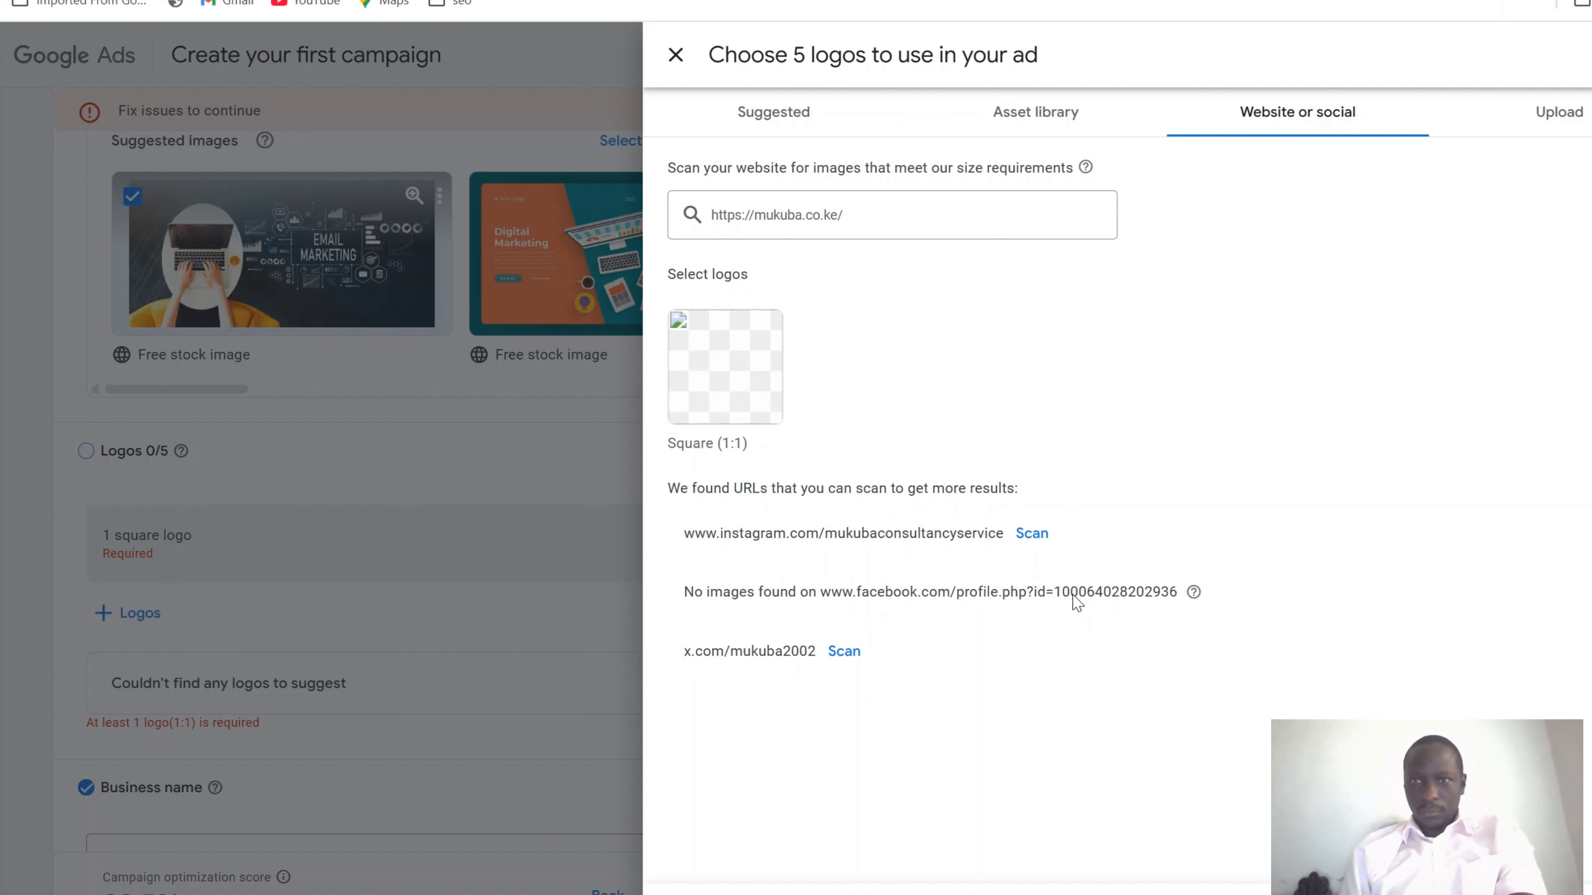
pyautogui.click(1028, 534)
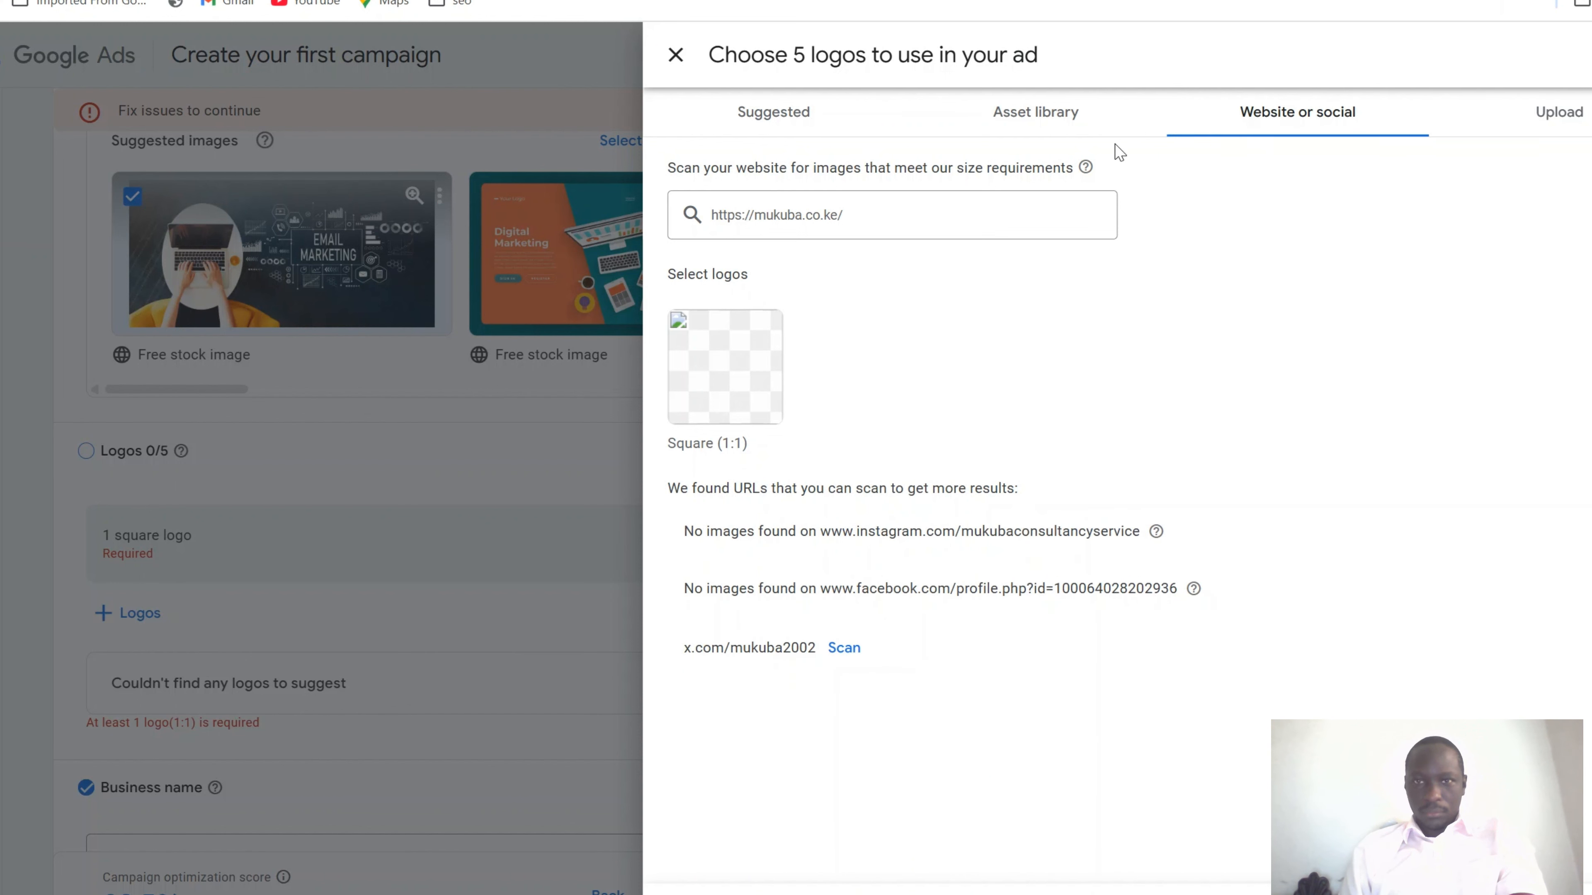
pyautogui.click(1042, 118)
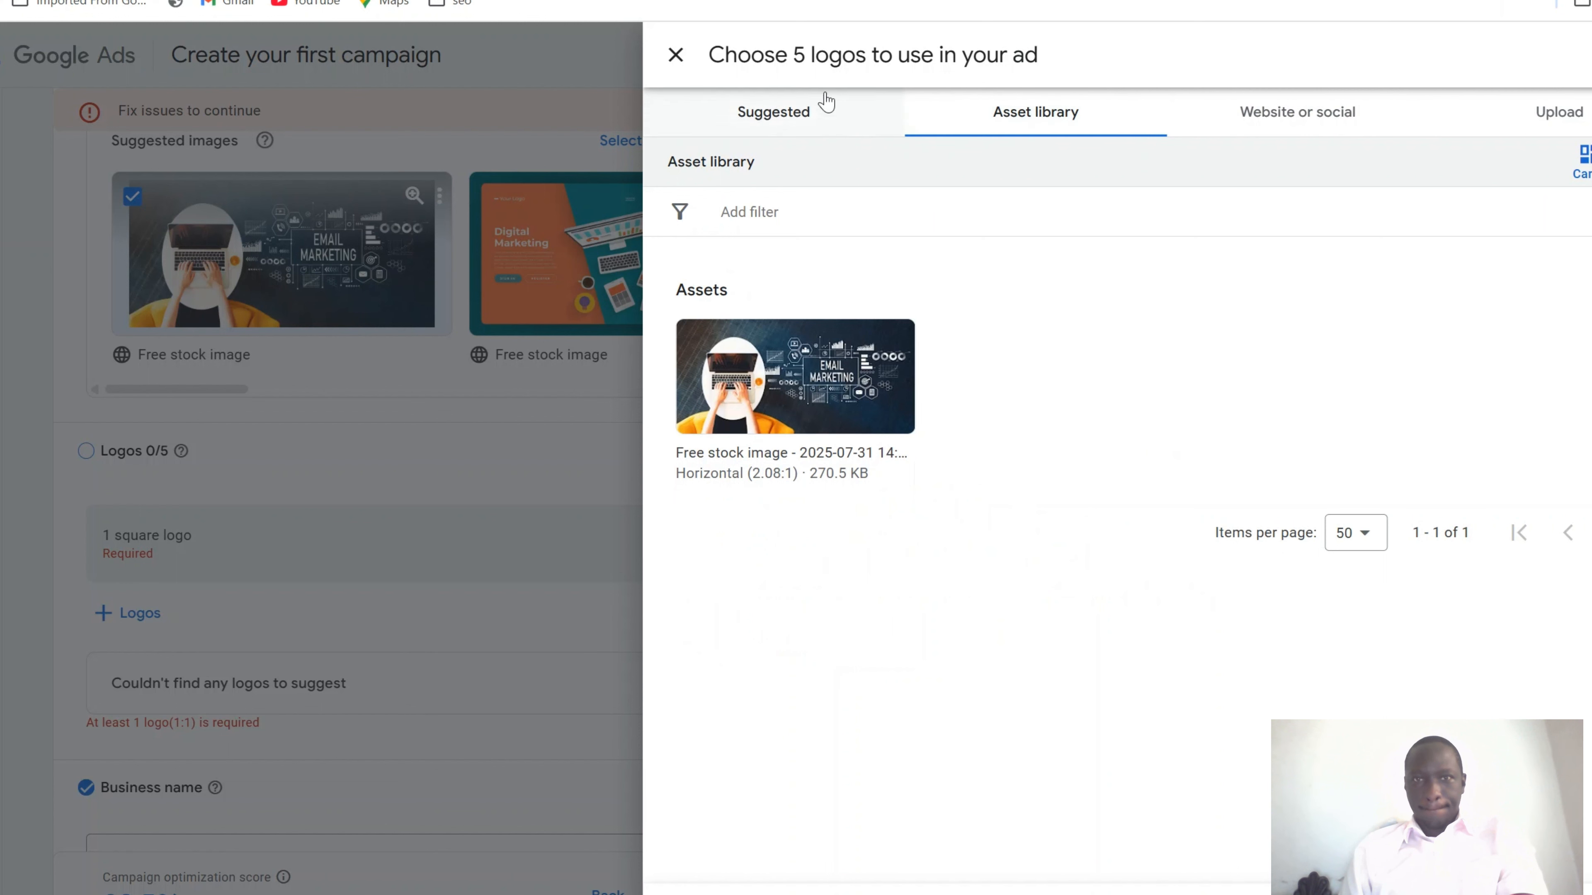
pyautogui.click(1303, 113)
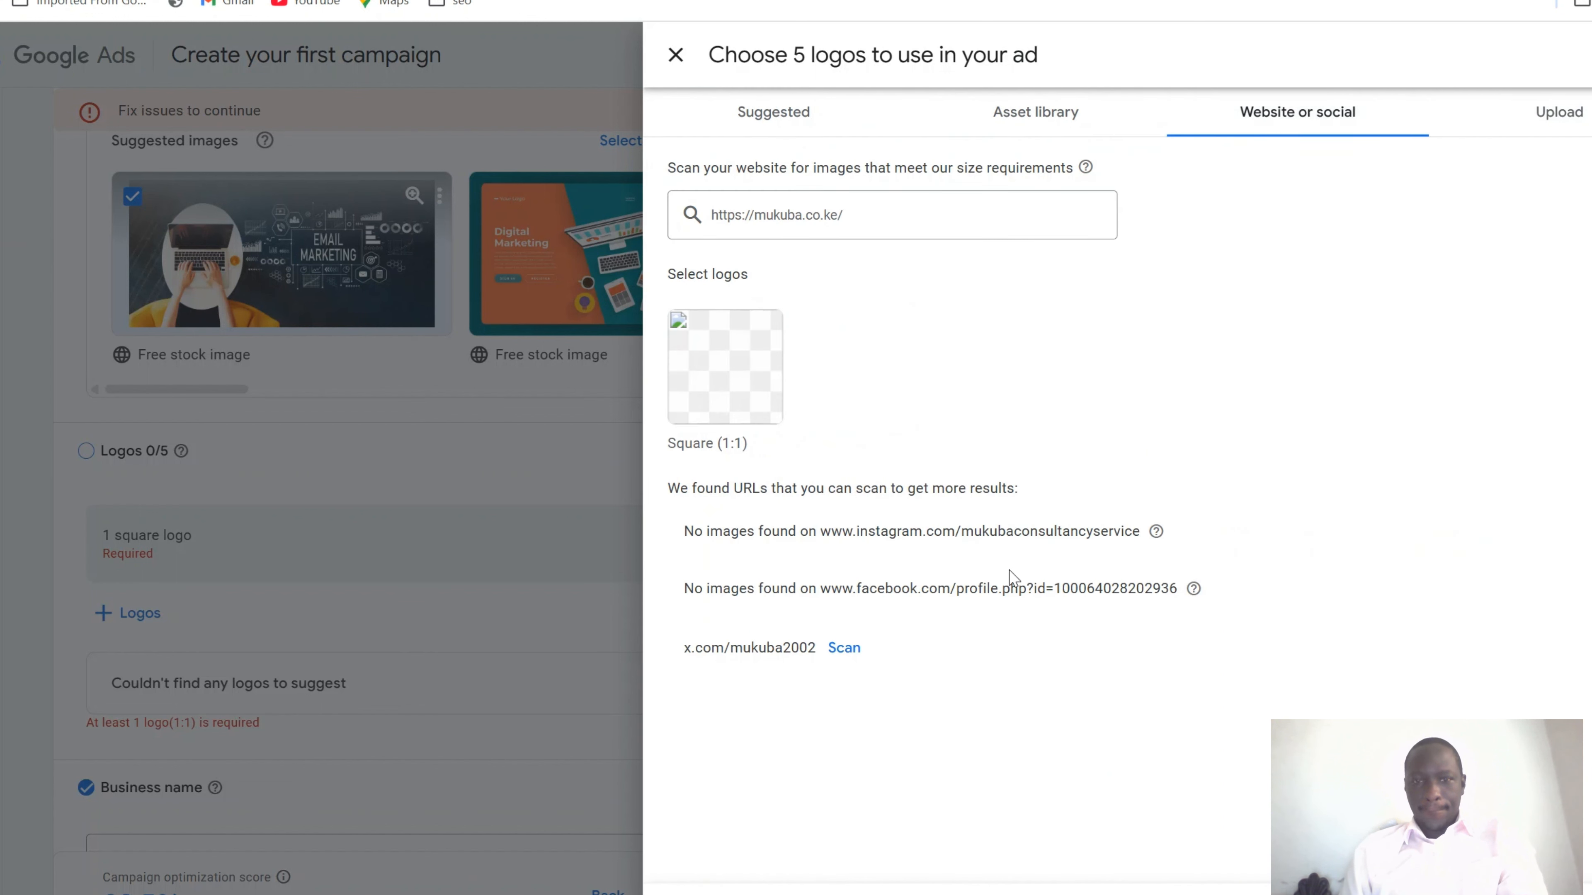
pyautogui.click(852, 648)
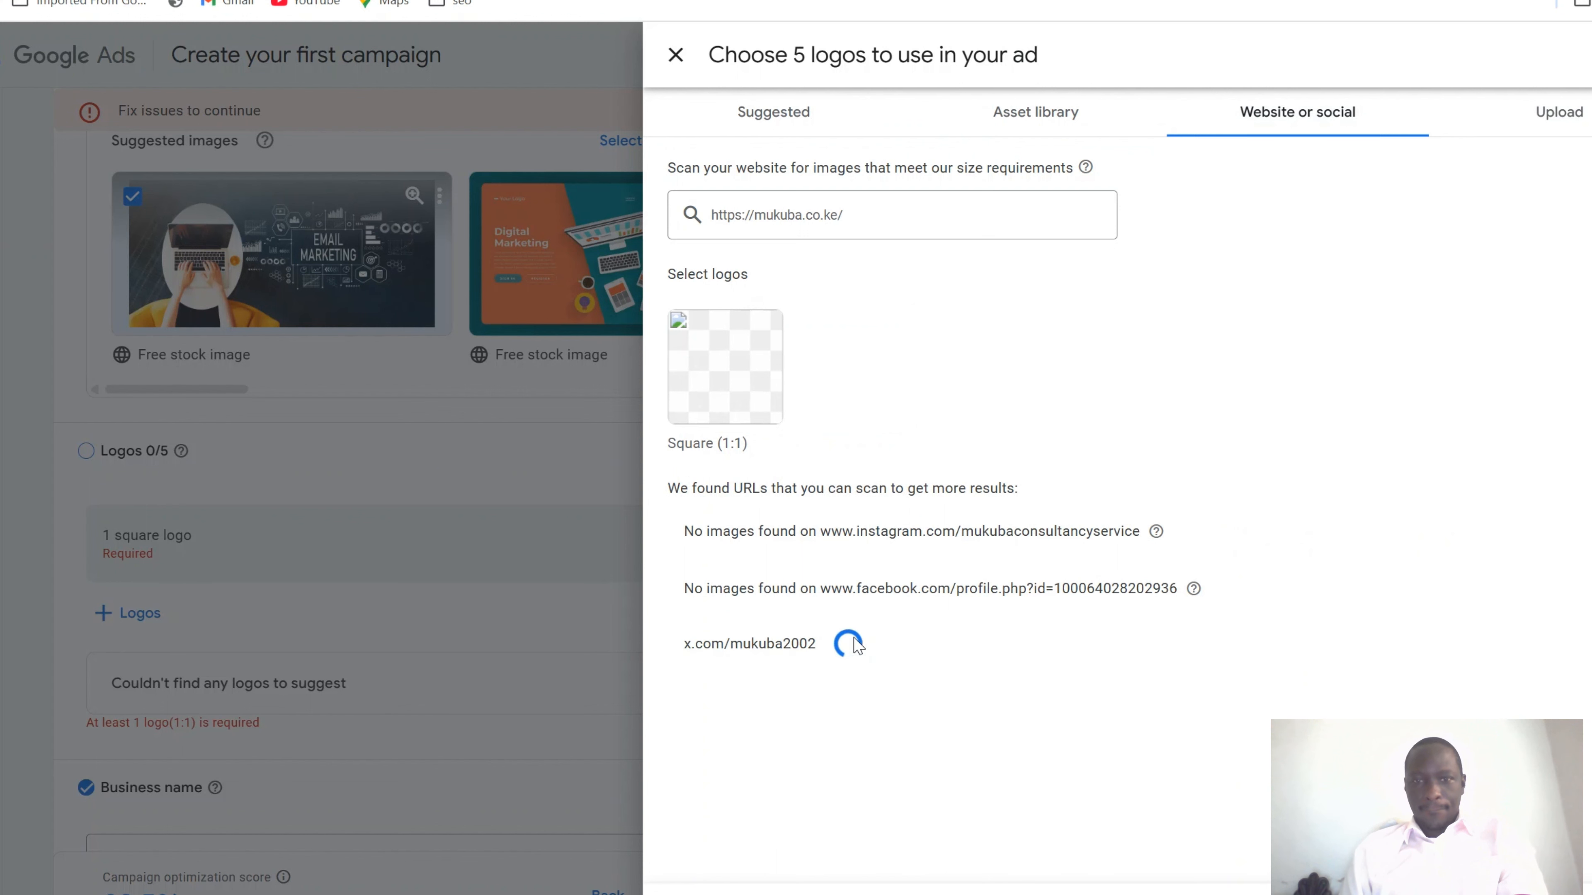
pyautogui.scroll(-1, 856, 646)
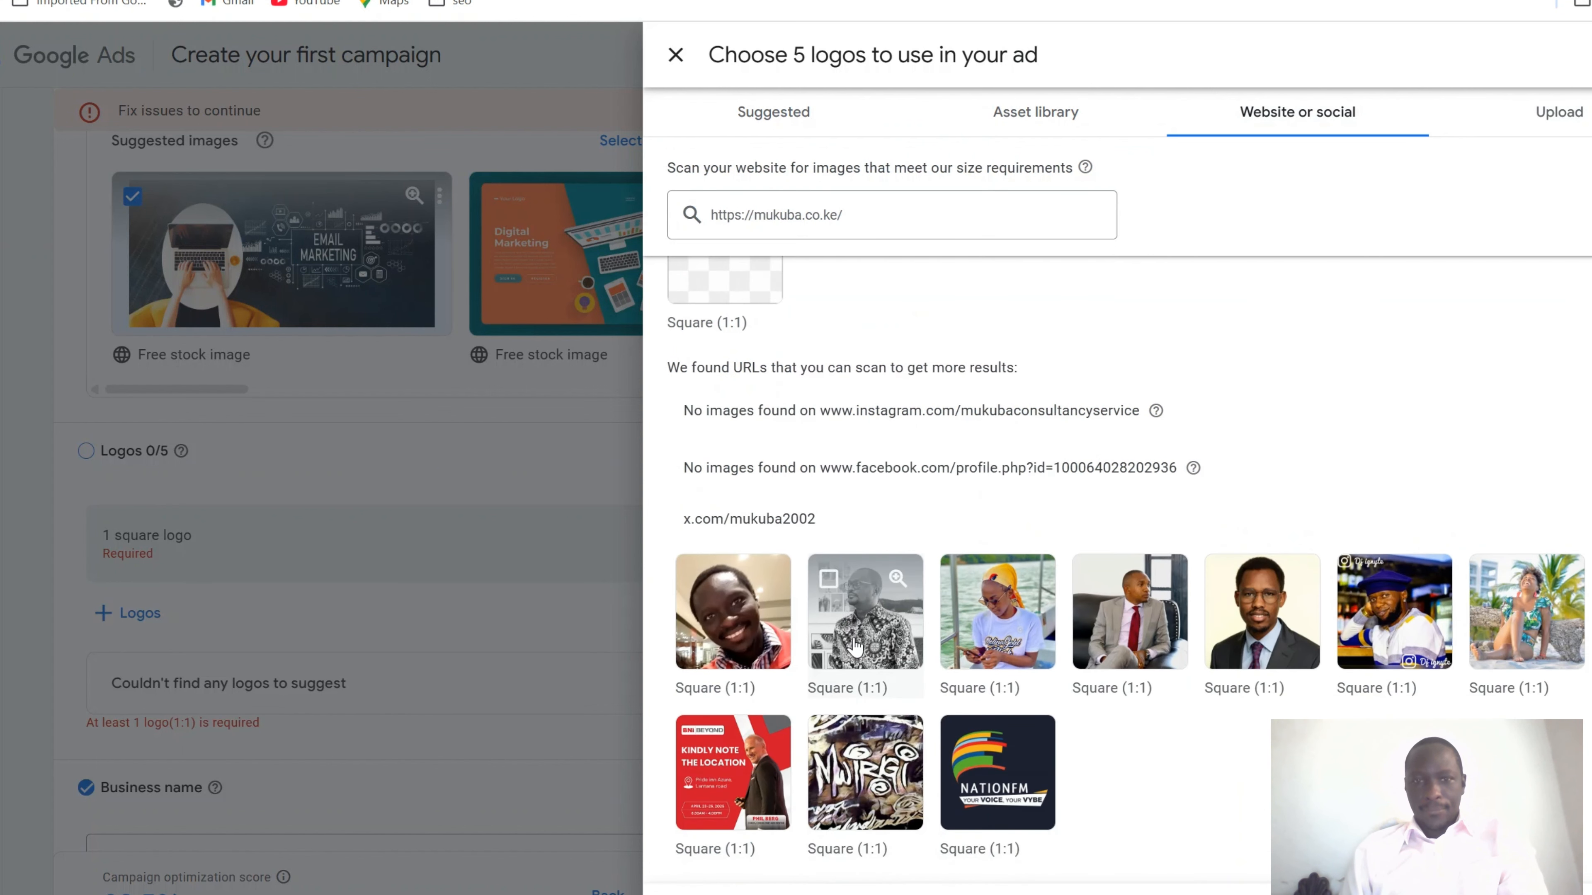
pyautogui.scroll(1, 855, 646)
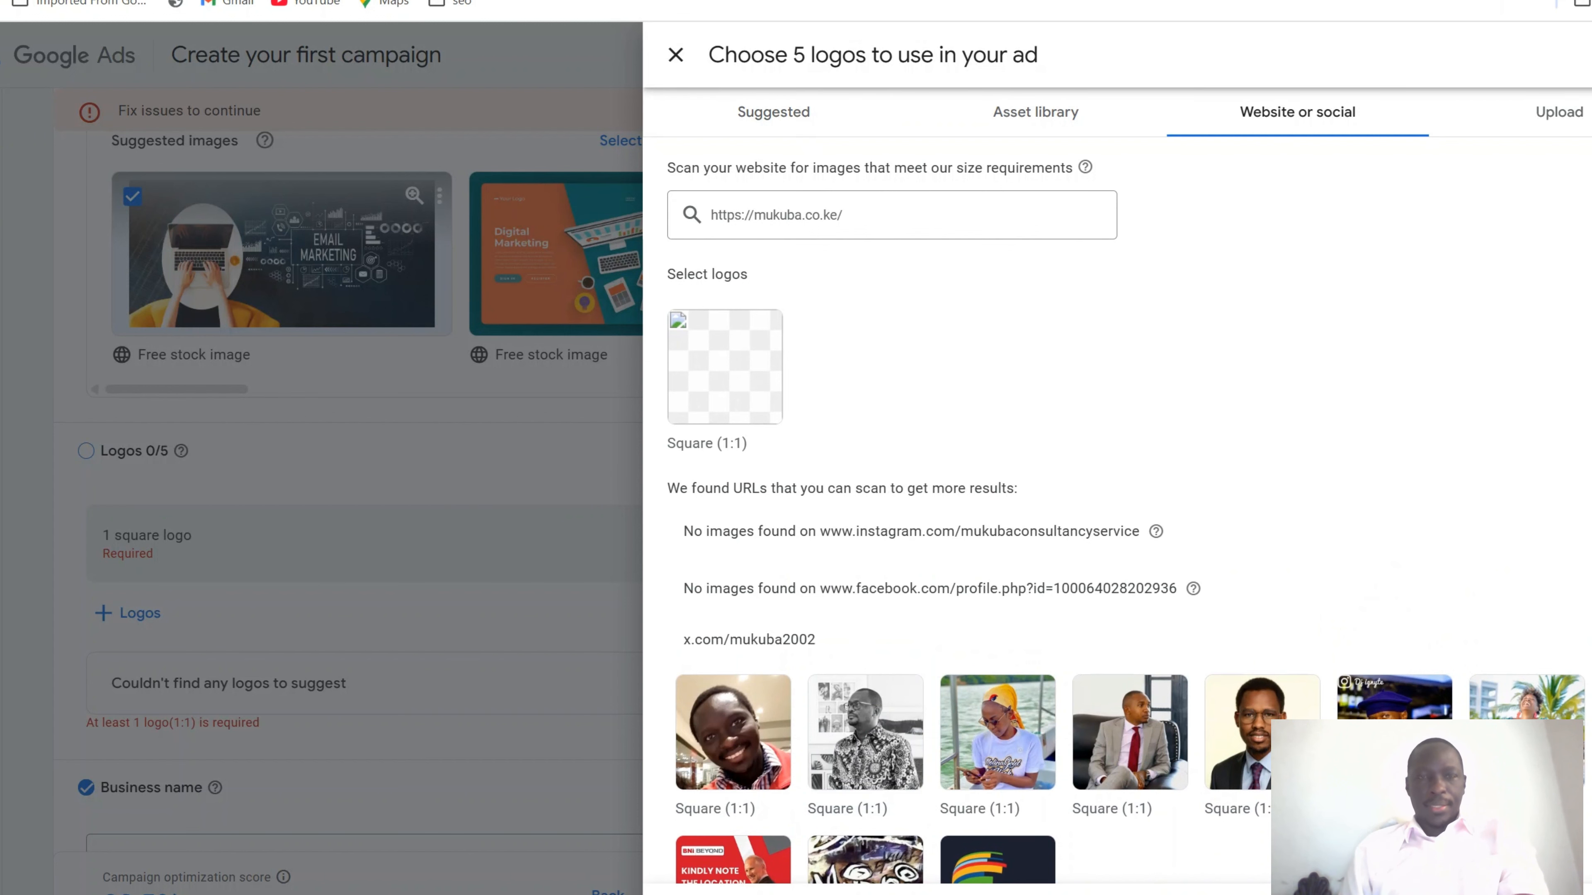
# In a new tab, view the Mukuba Consultancy Service Facebook page's profile picture enlarged
pyautogui.hotkey('ctrl', 't')
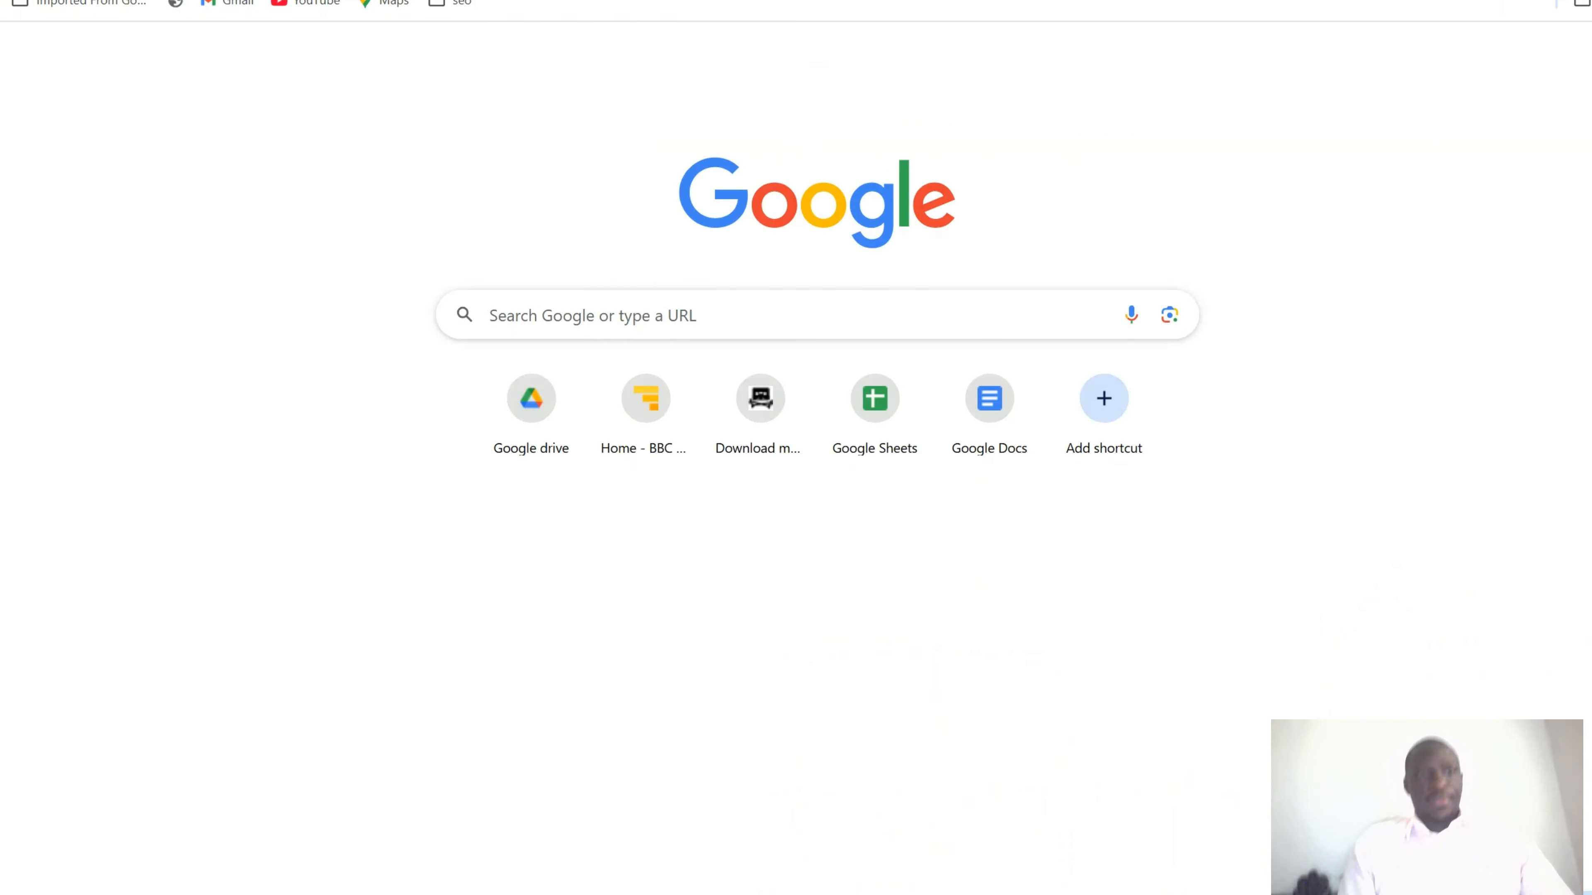
pyautogui.write('fa')
pyautogui.press('Return')
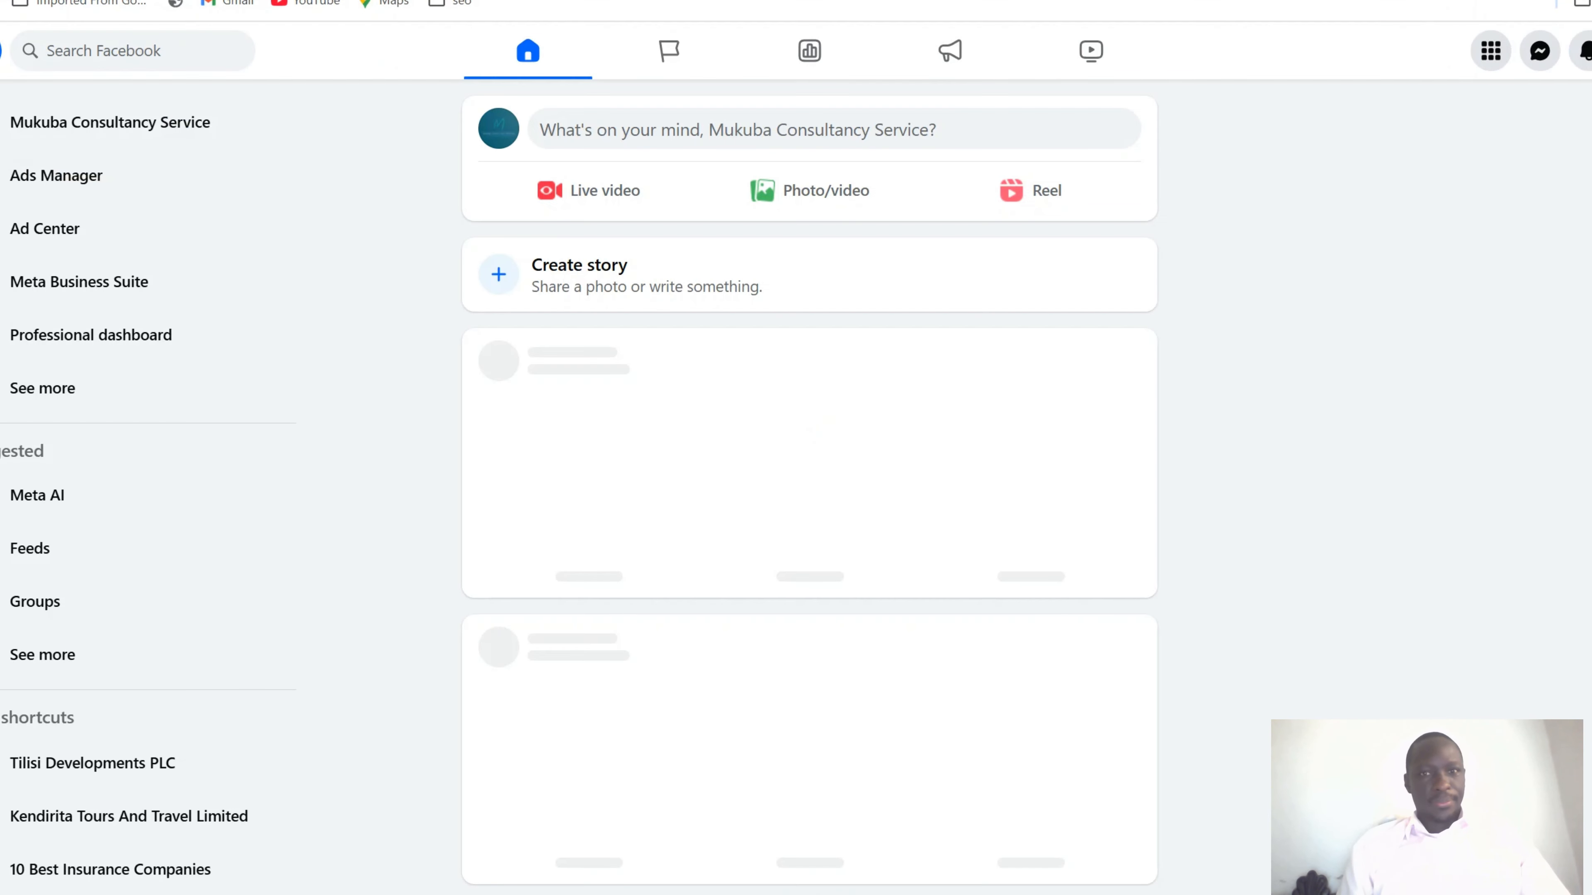
pyautogui.click(3, 129)
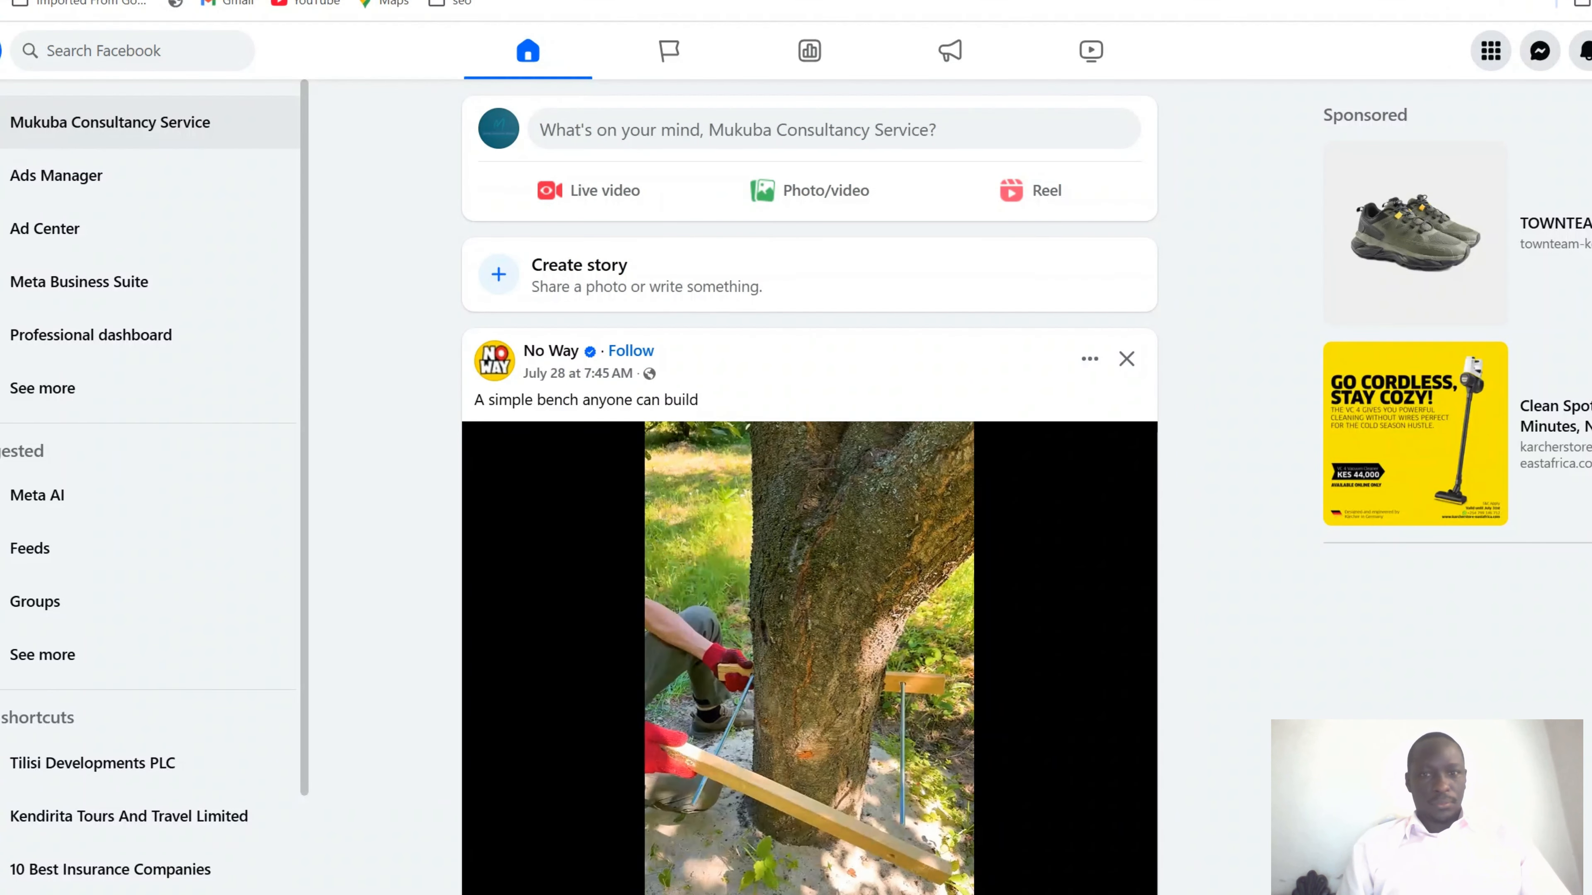
pyautogui.click(480, 609)
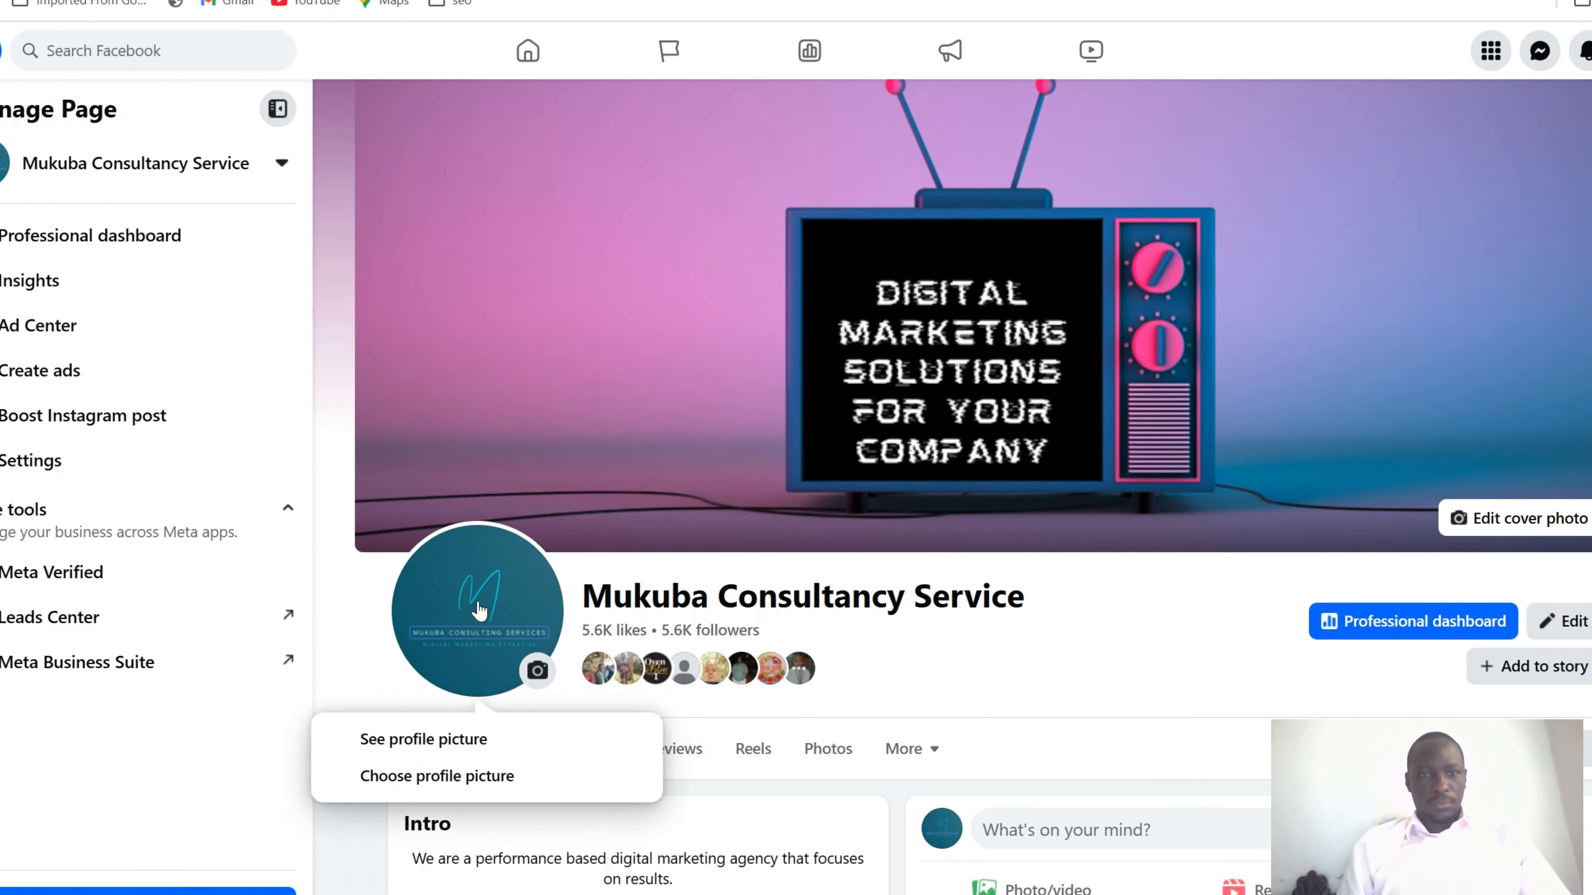
pyautogui.click(480, 609)
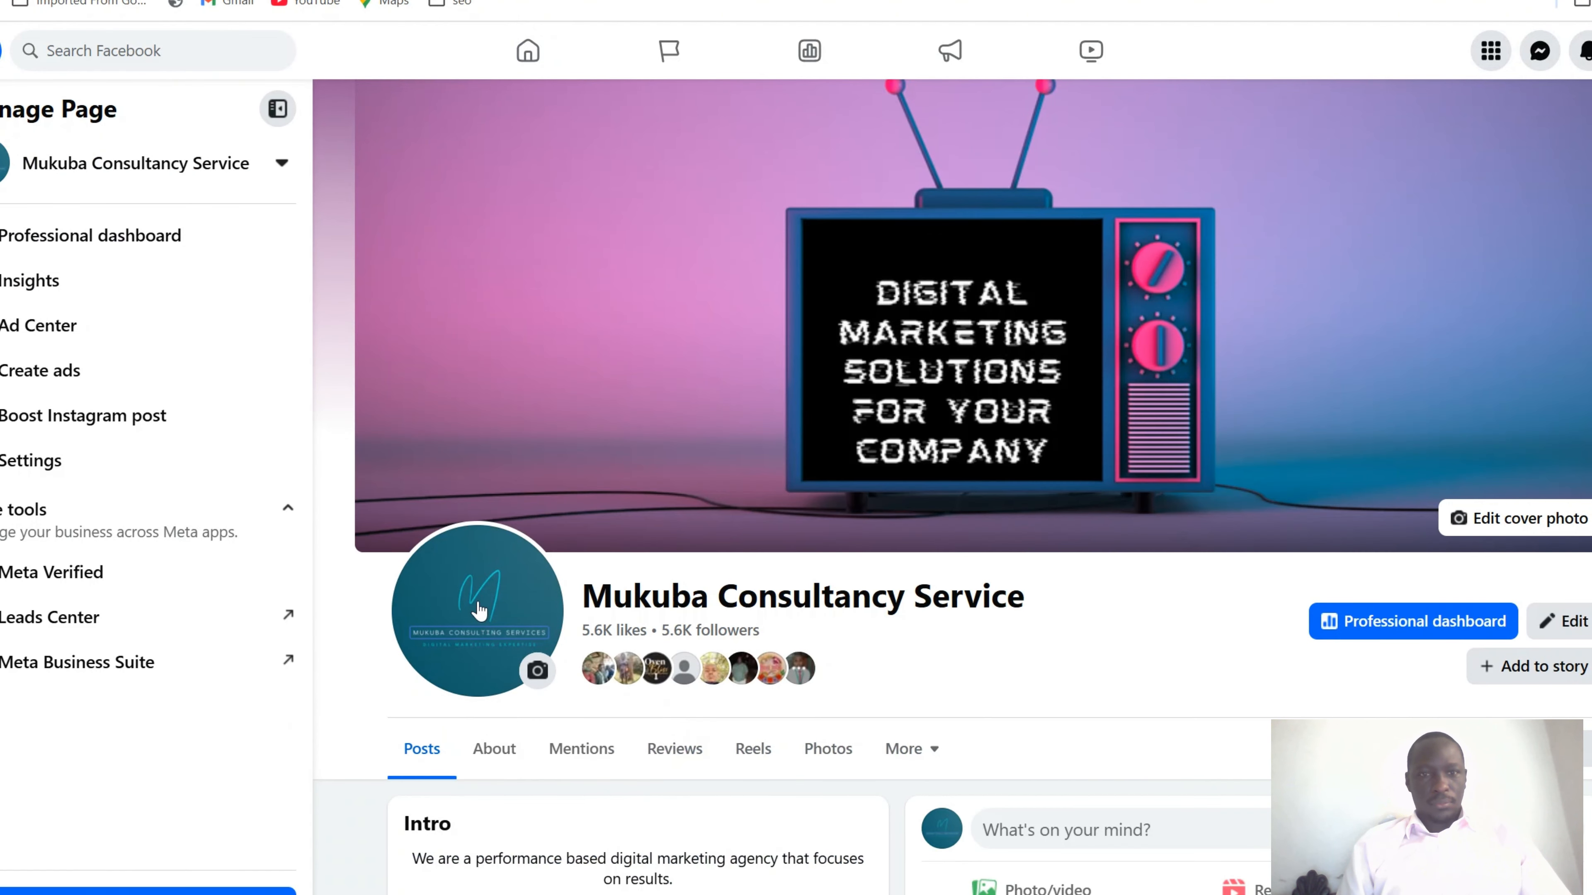
pyautogui.click(479, 610)
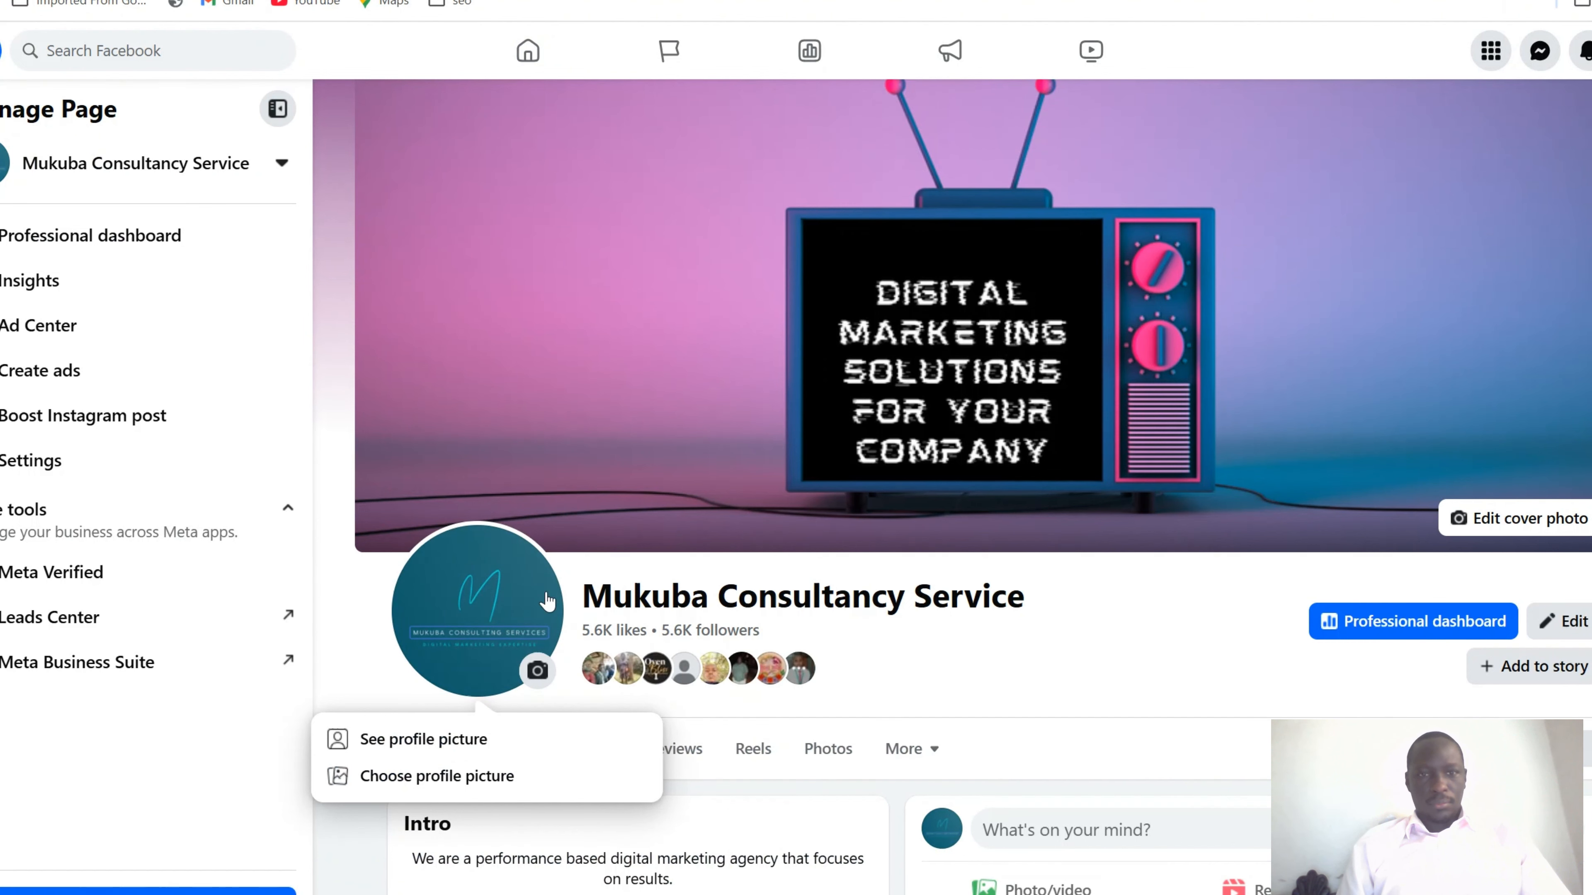
pyautogui.click(423, 739)
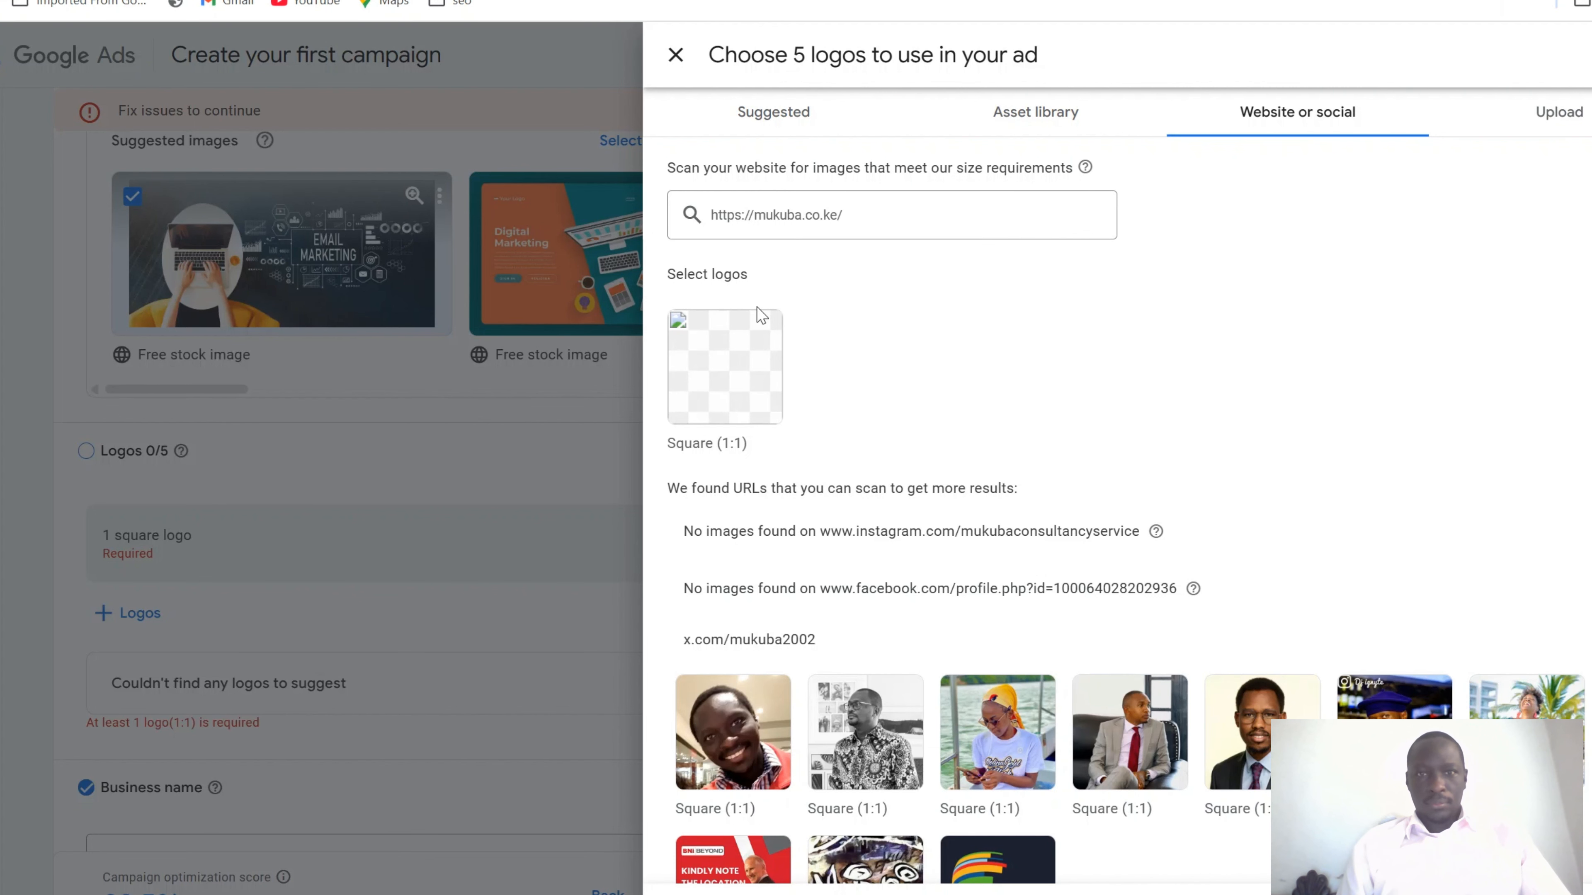
# Upload the logo image file and save it, bringing logos to 1/5
pyautogui.click(1562, 119)
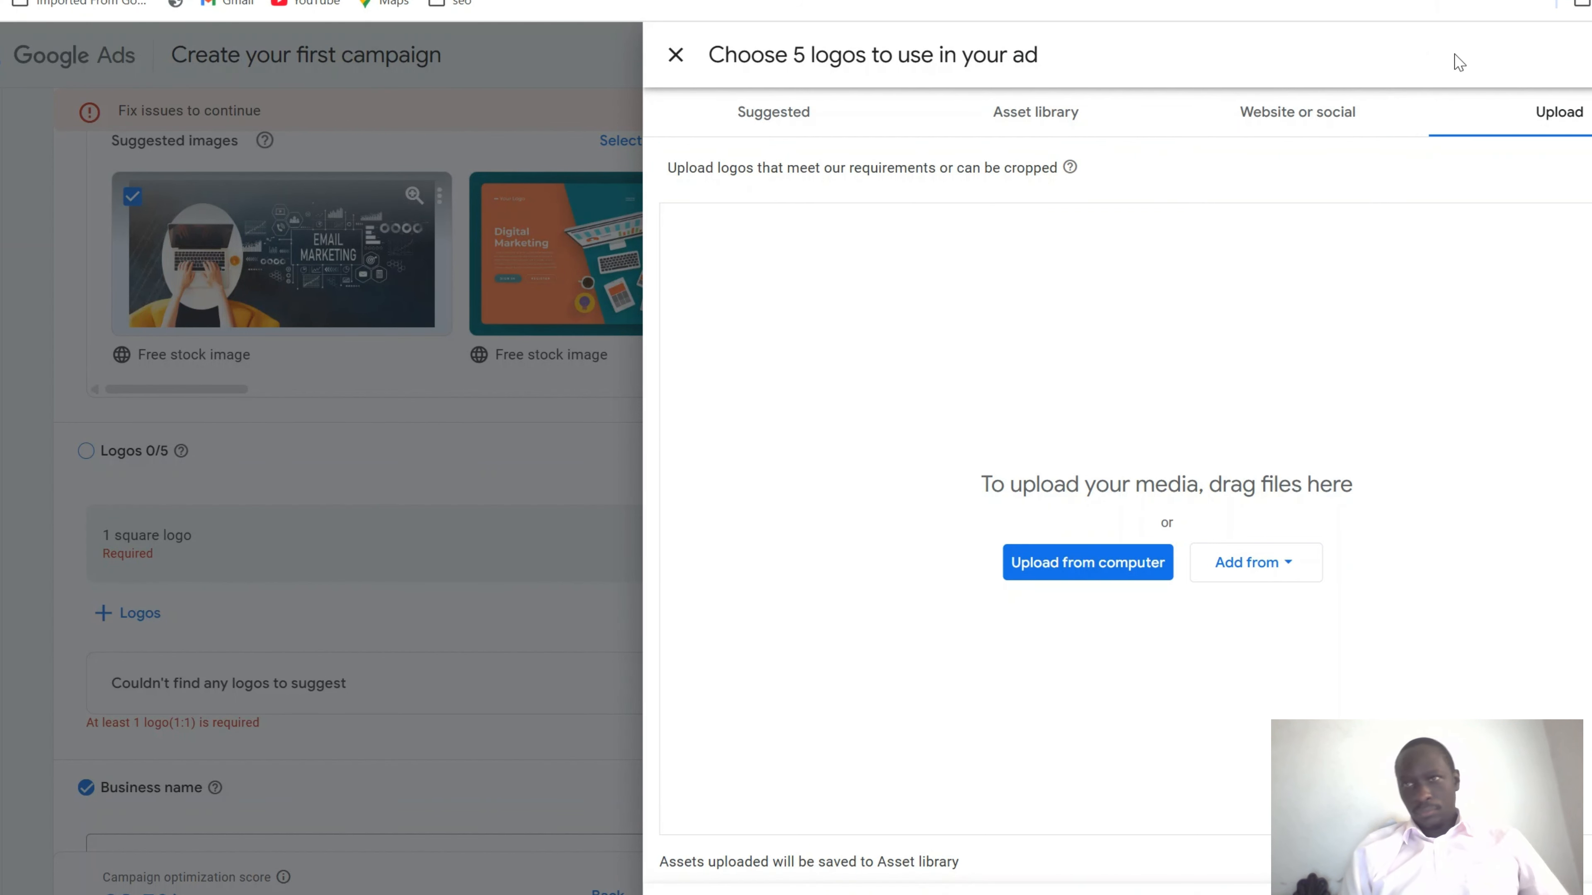
pyautogui.moveTo(1224, 149); pyautogui.dragTo(1101, 432)
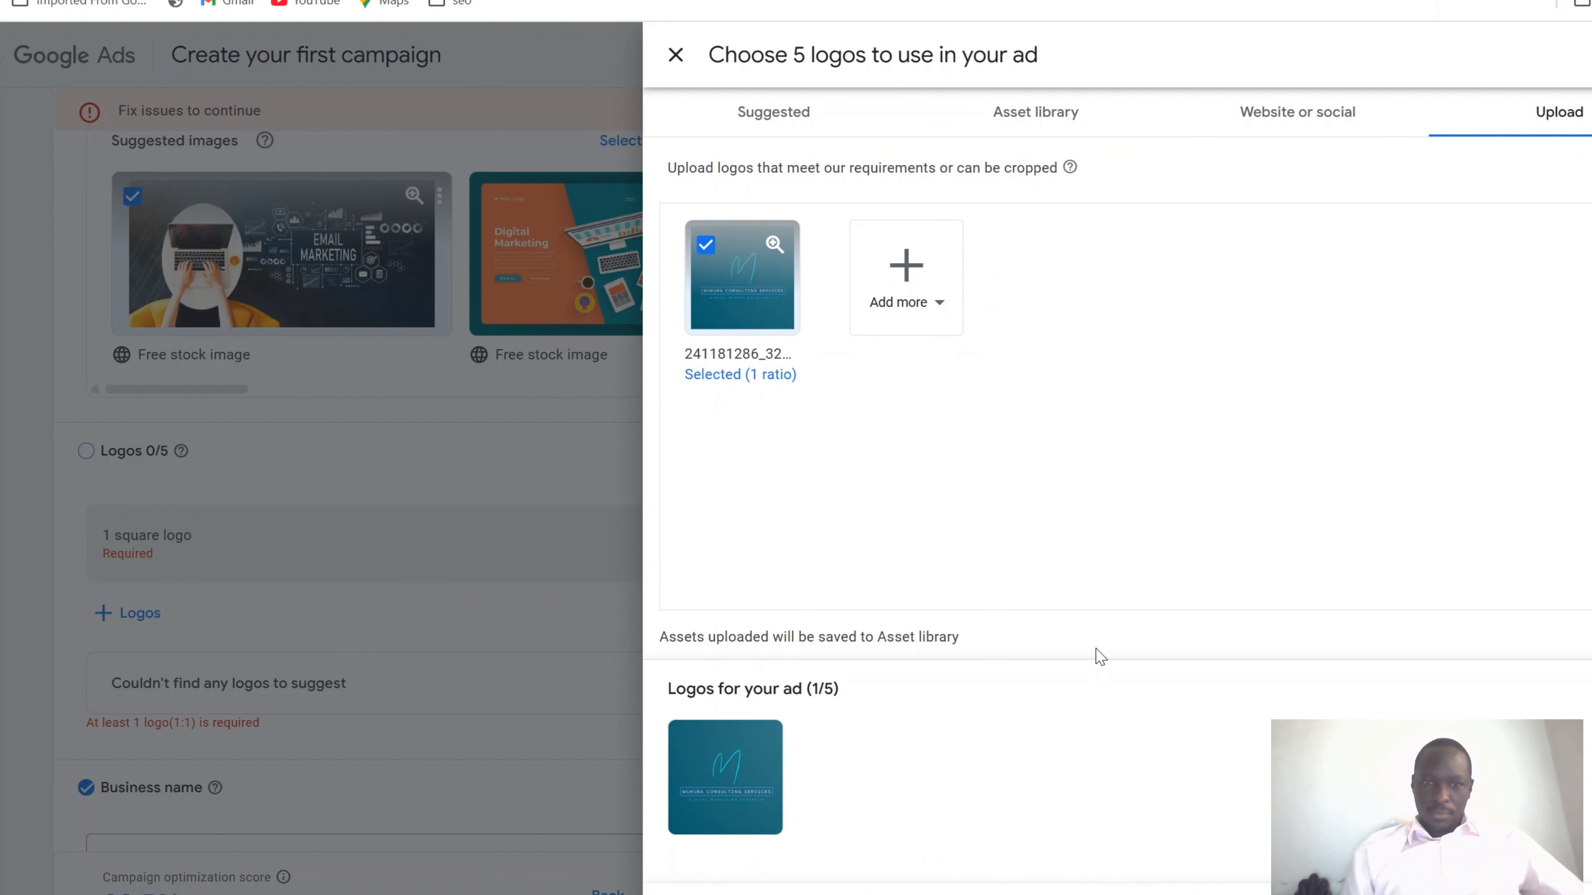
pyautogui.click(704, 894)
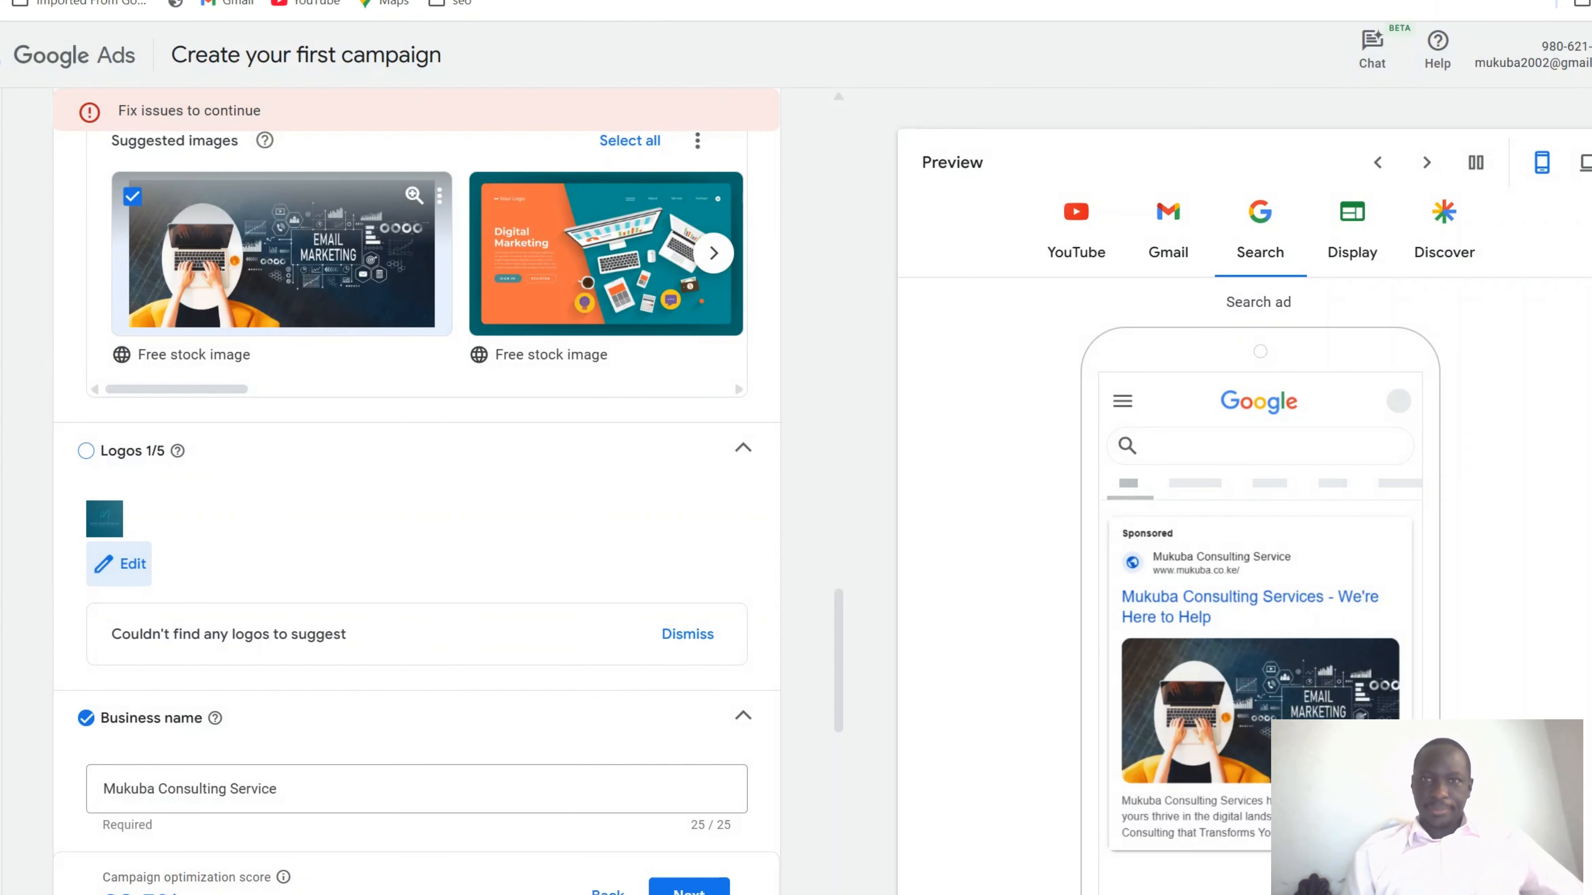
pyautogui.scroll(-3, 478, 657)
pyautogui.scroll(-10, 477, 652)
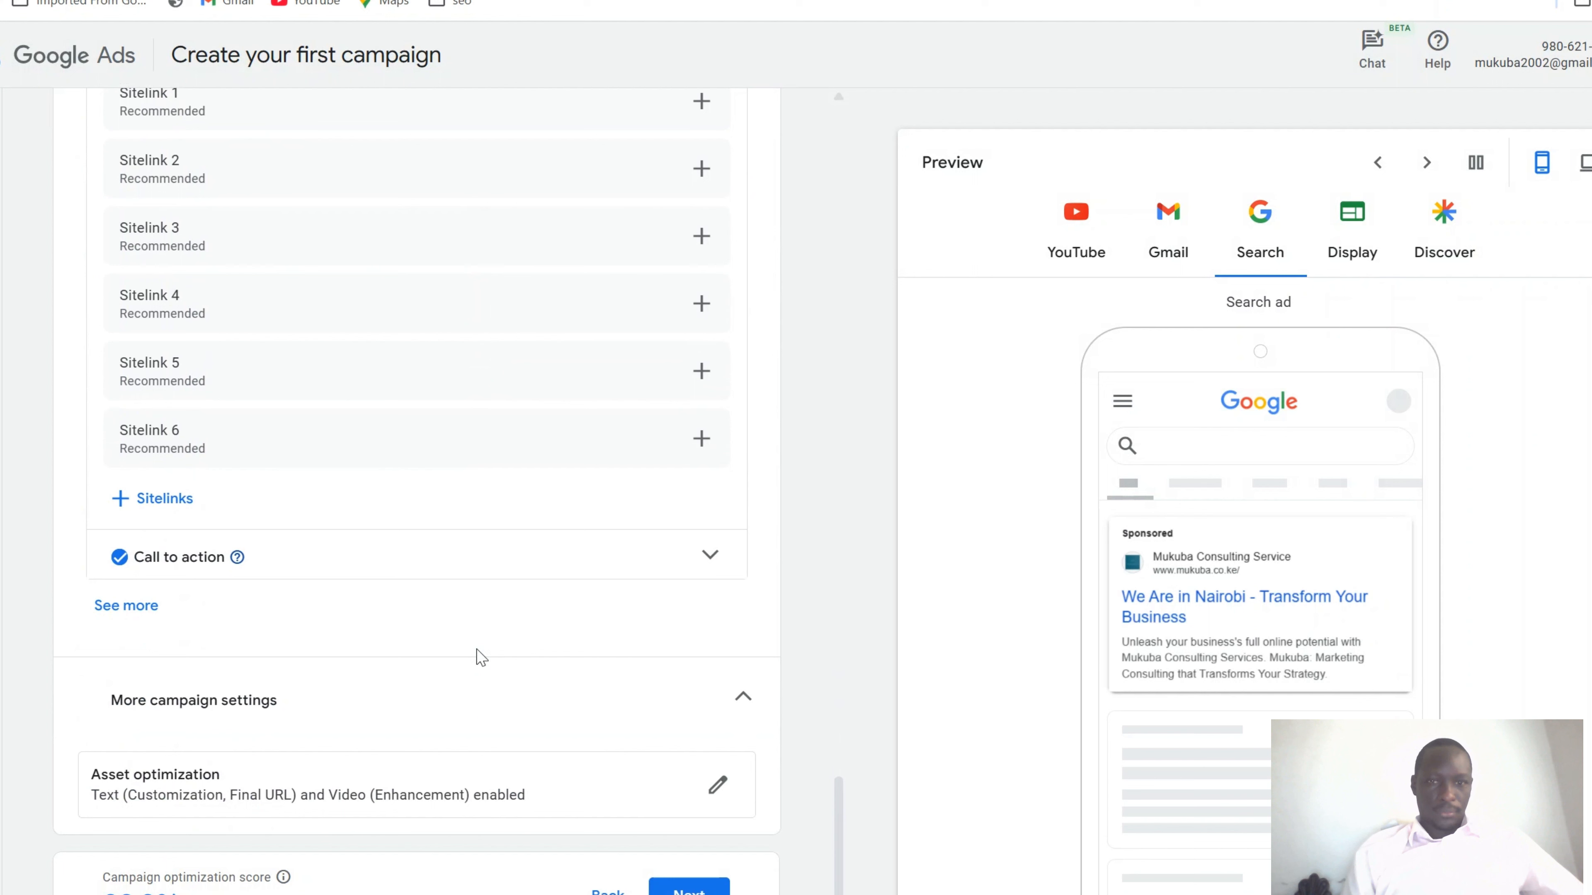
# Set the campaign's bidding focus to Conversions
pyautogui.click(677, 892)
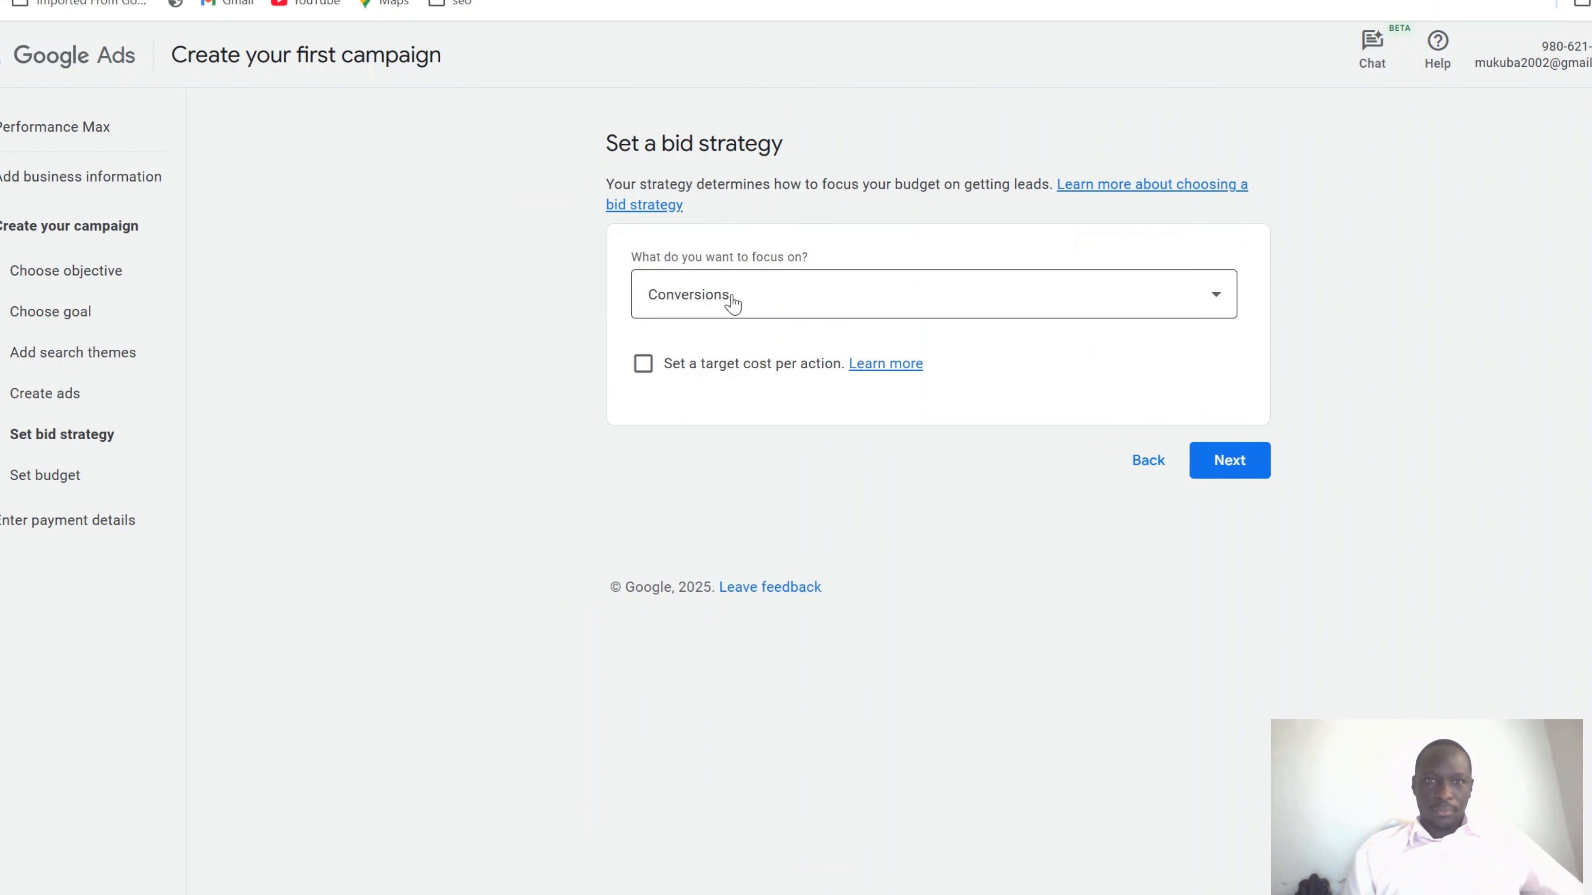
pyautogui.click(957, 296)
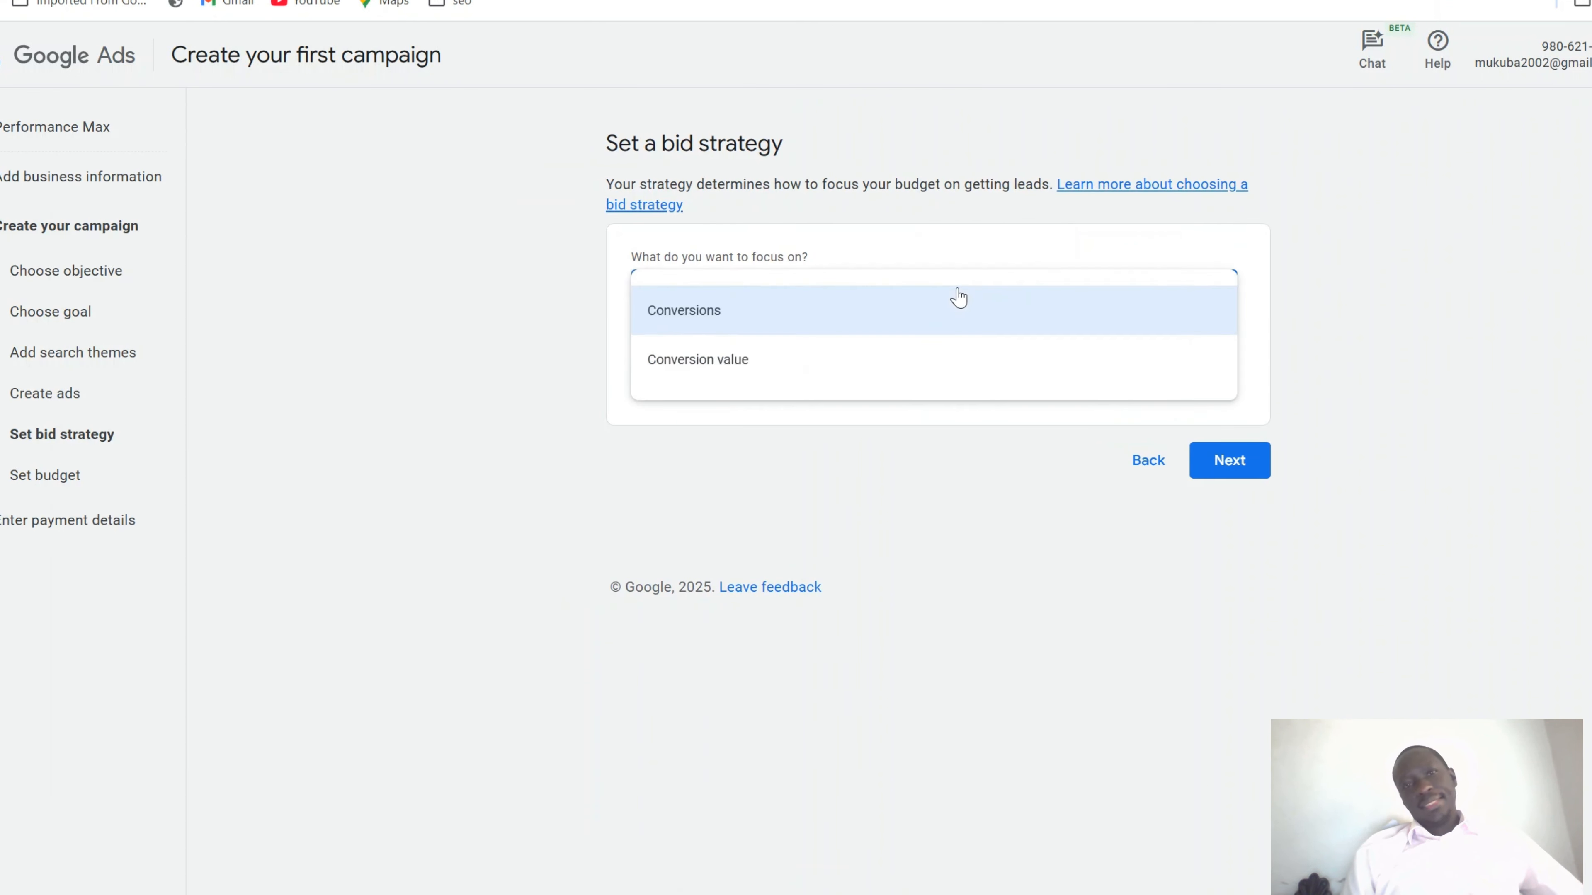
pyautogui.click(959, 298)
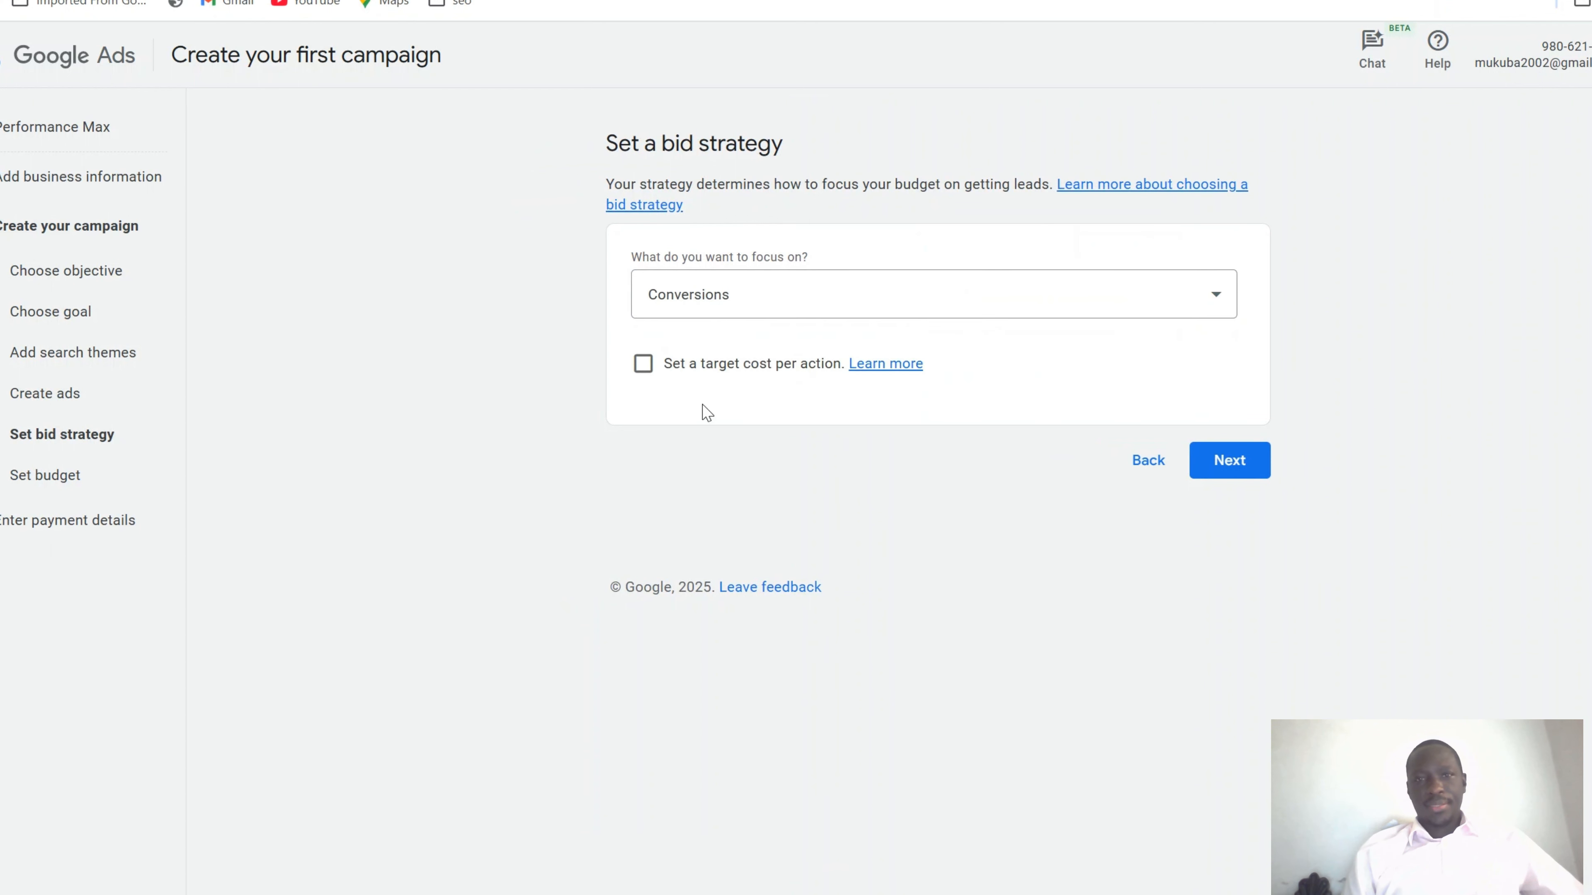
pyautogui.click(1261, 458)
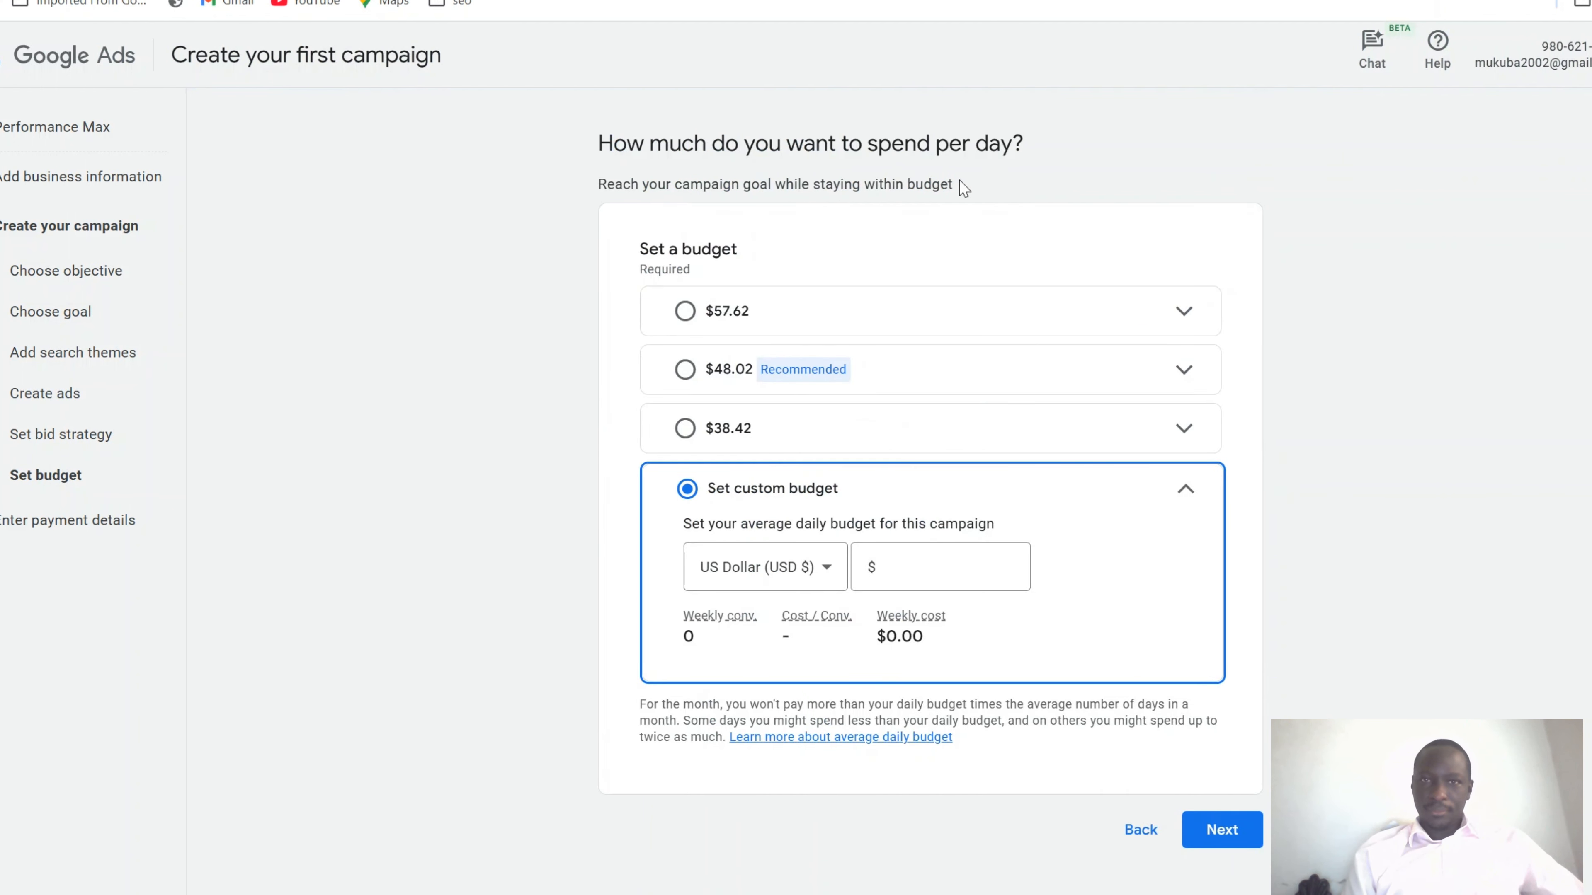
# Set a custom daily budget of $5 ($35.00 weekly)
pyautogui.click(1003, 567)
pyautogui.write('5')
pyautogui.scroll(-2, 990, 658)
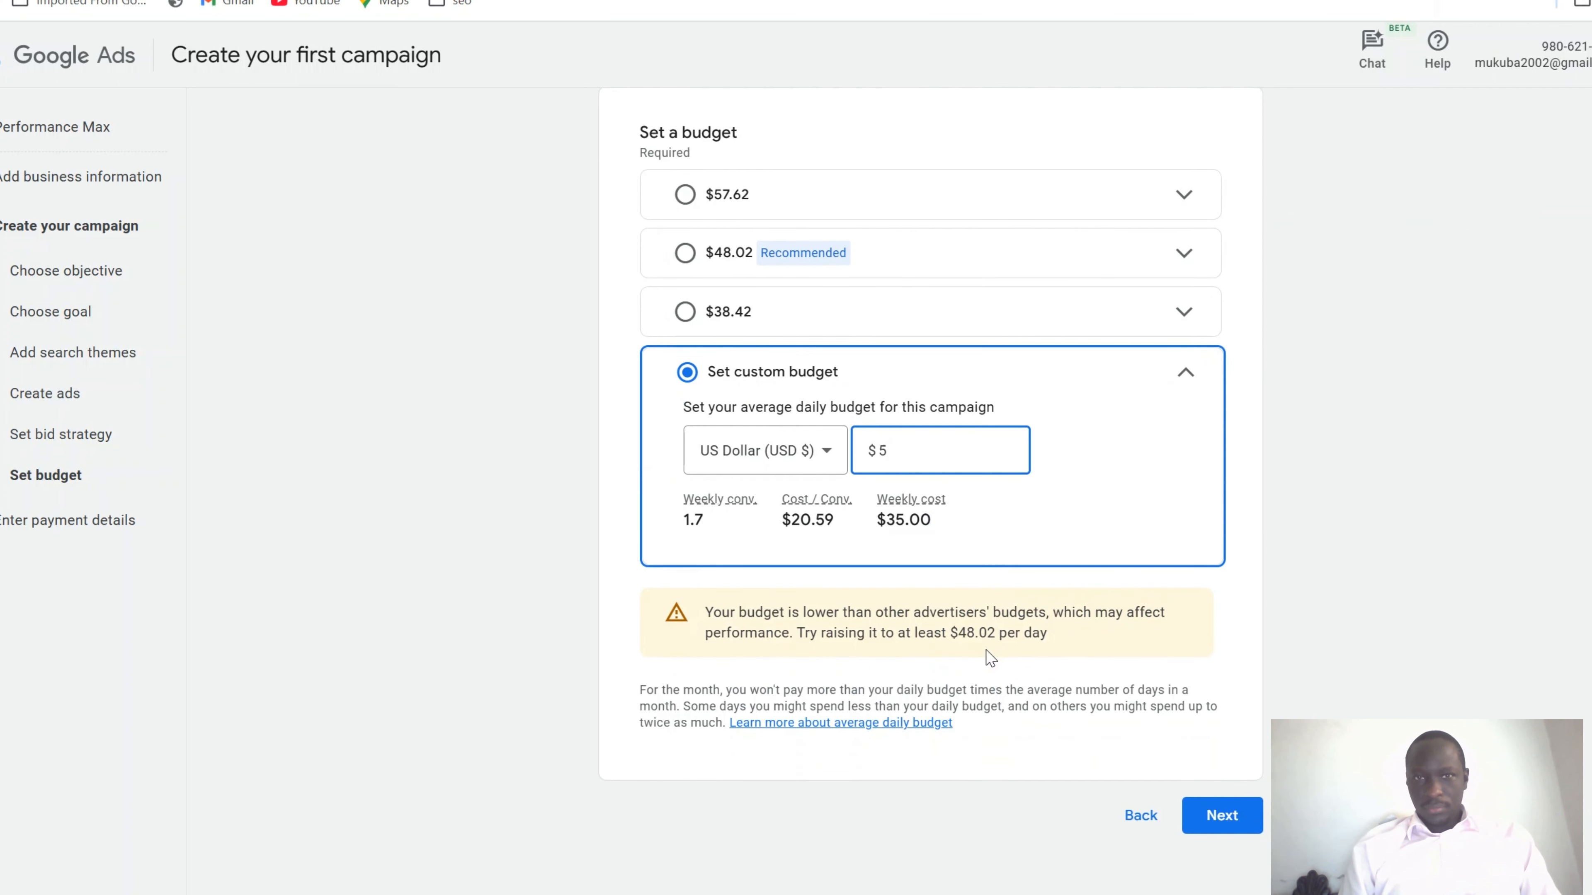
pyautogui.click(1222, 815)
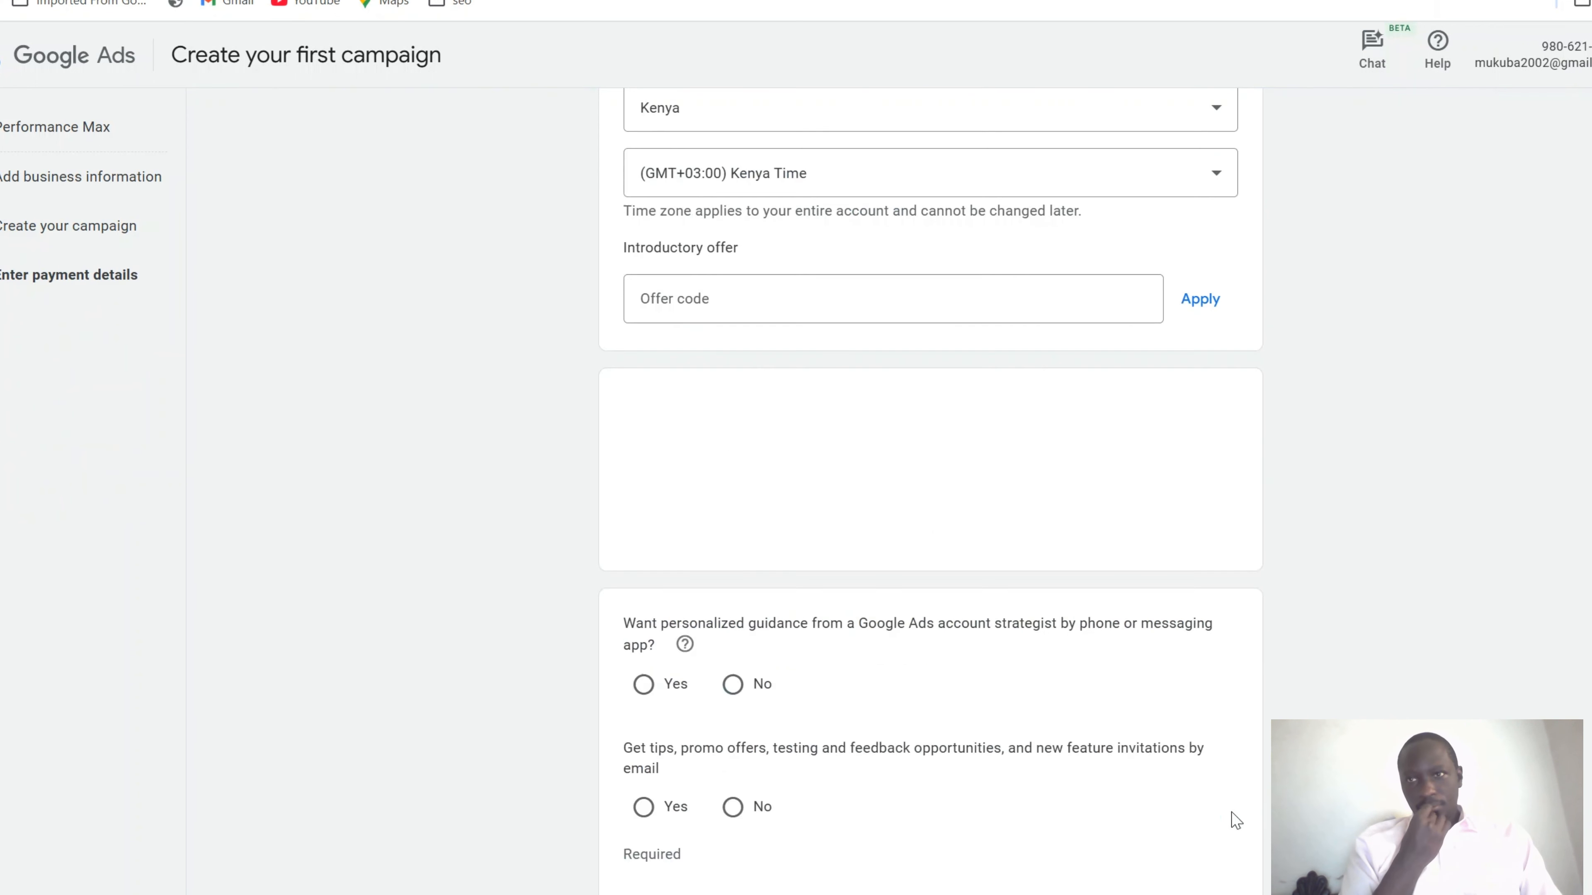
# Look over the payment details, preset to Kenya and Kenya Time
pyautogui.scroll(-3, 1266, 574)
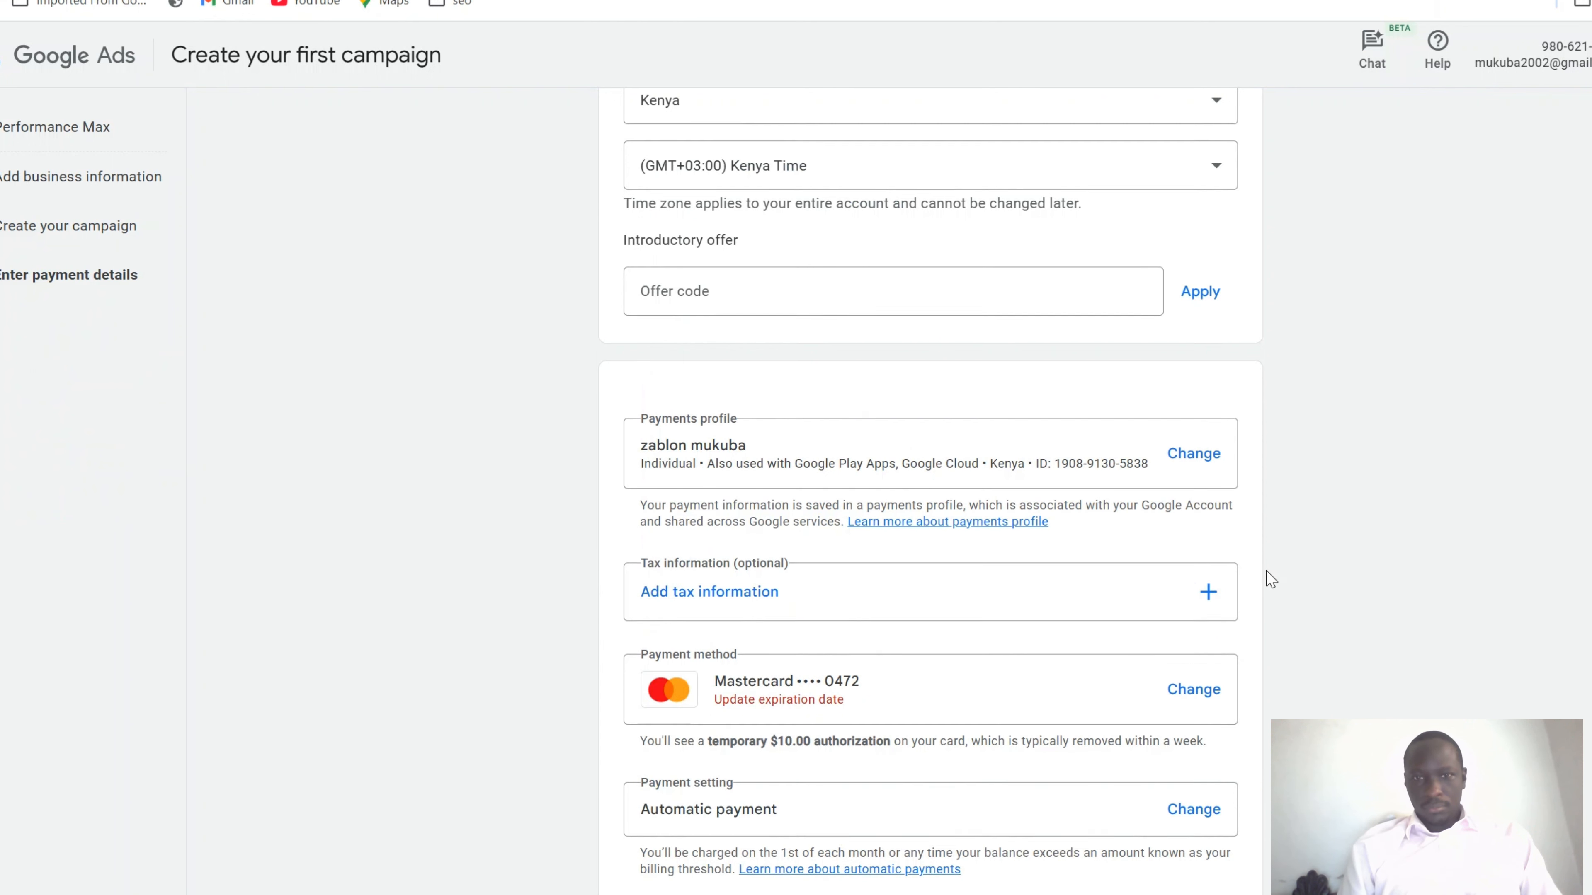
pyautogui.scroll(3, 1266, 572)
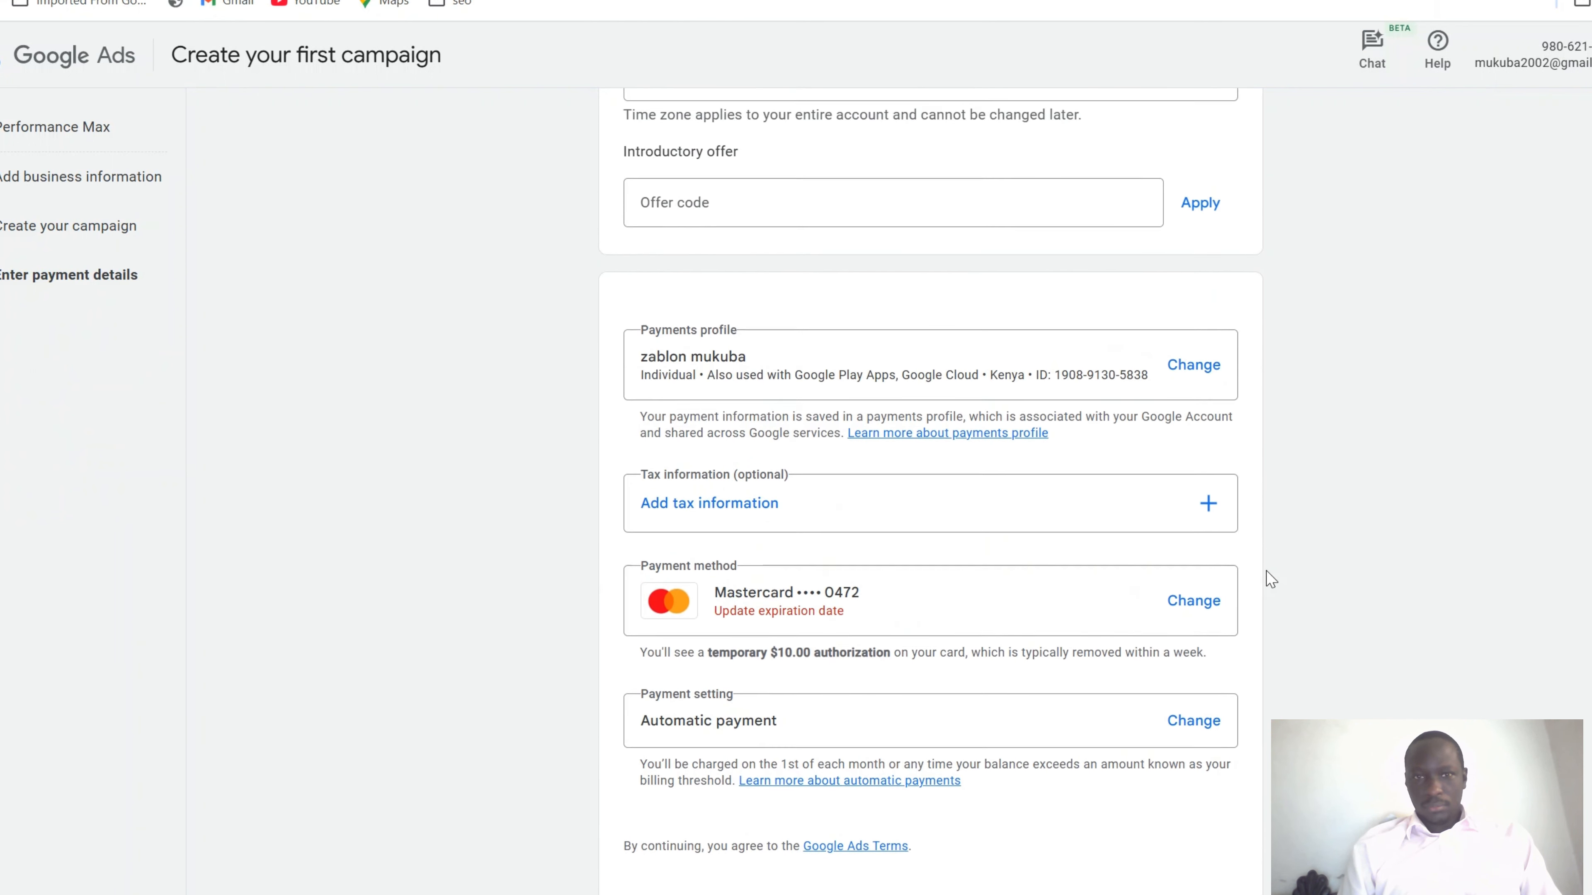
pyautogui.scroll(2, 1266, 572)
pyautogui.scroll(-2, 1266, 571)
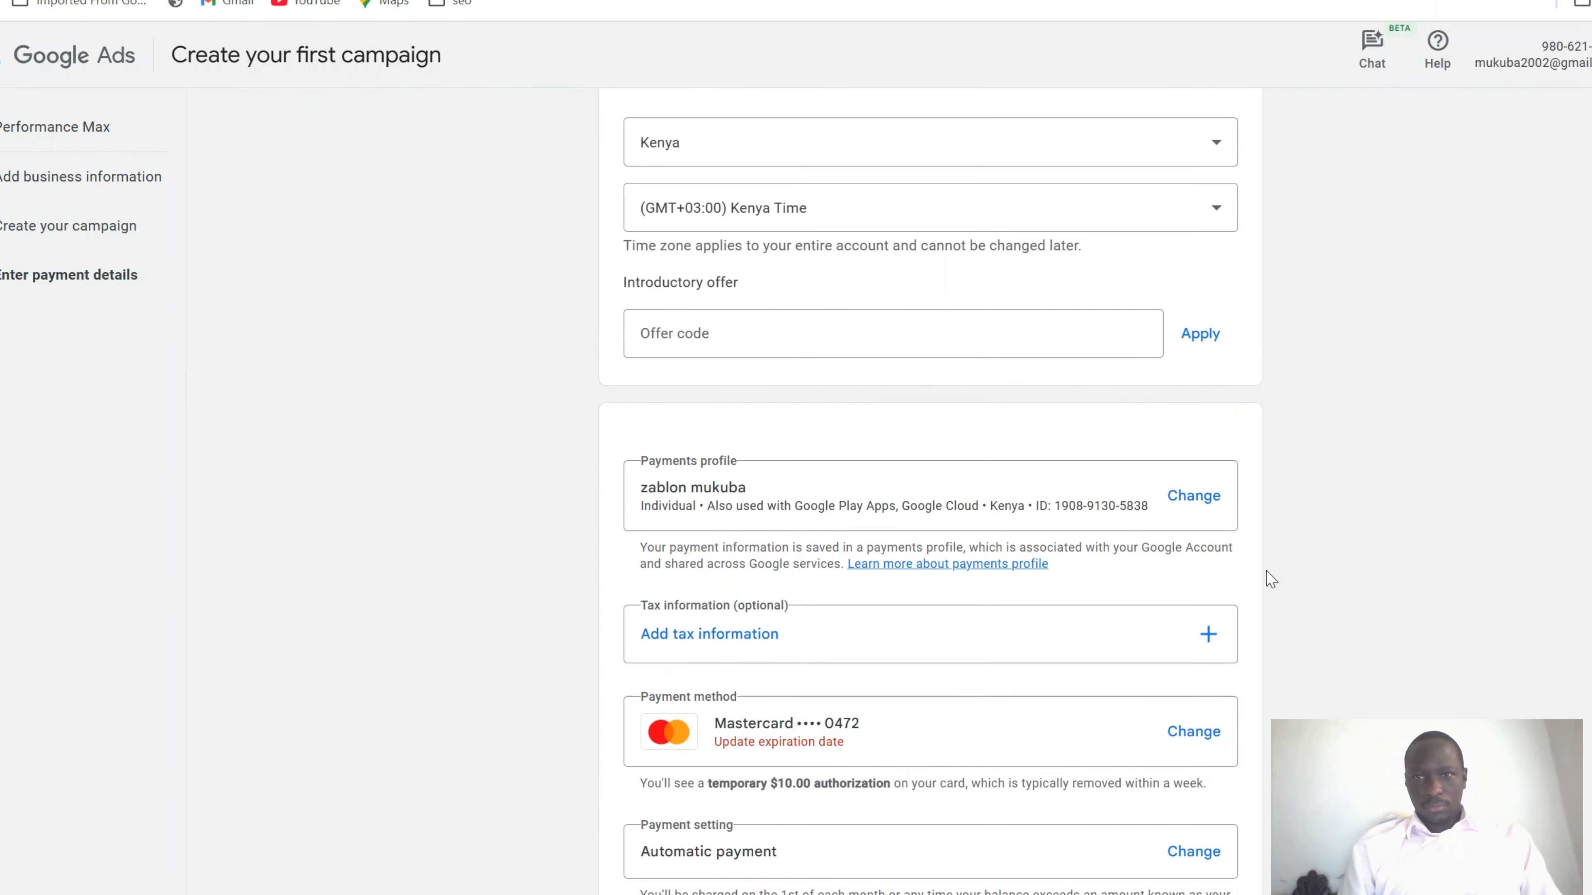
pyautogui.scroll(-1, 1266, 576)
pyautogui.scroll(3, 1266, 576)
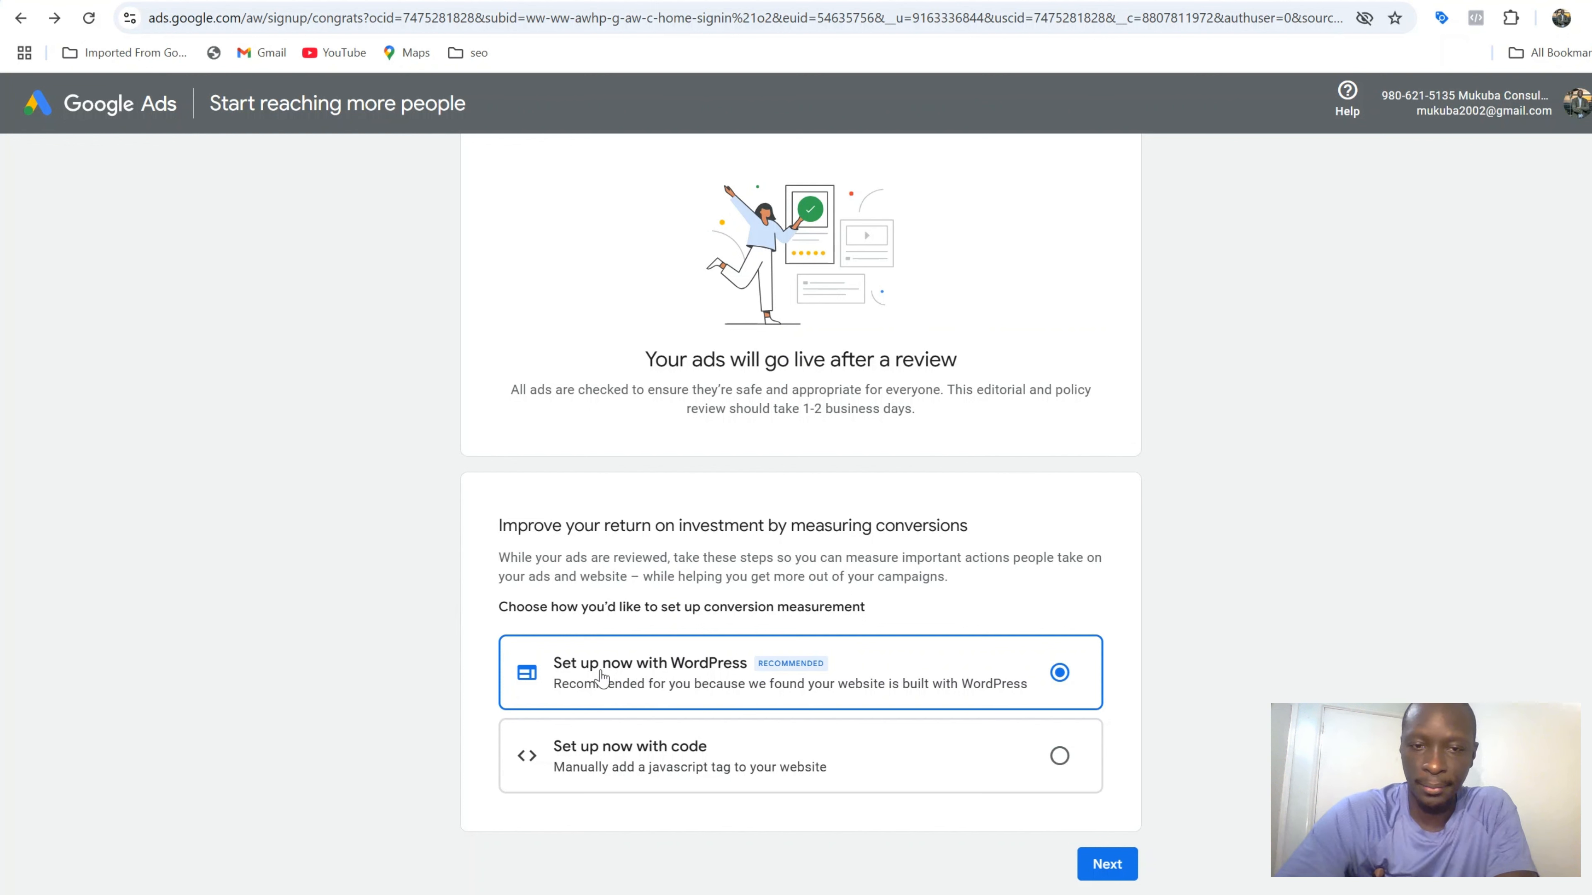
# Copy the conversion tracking ID and go to the website's Site Kit settings in WordPress
pyautogui.click(1090, 860)
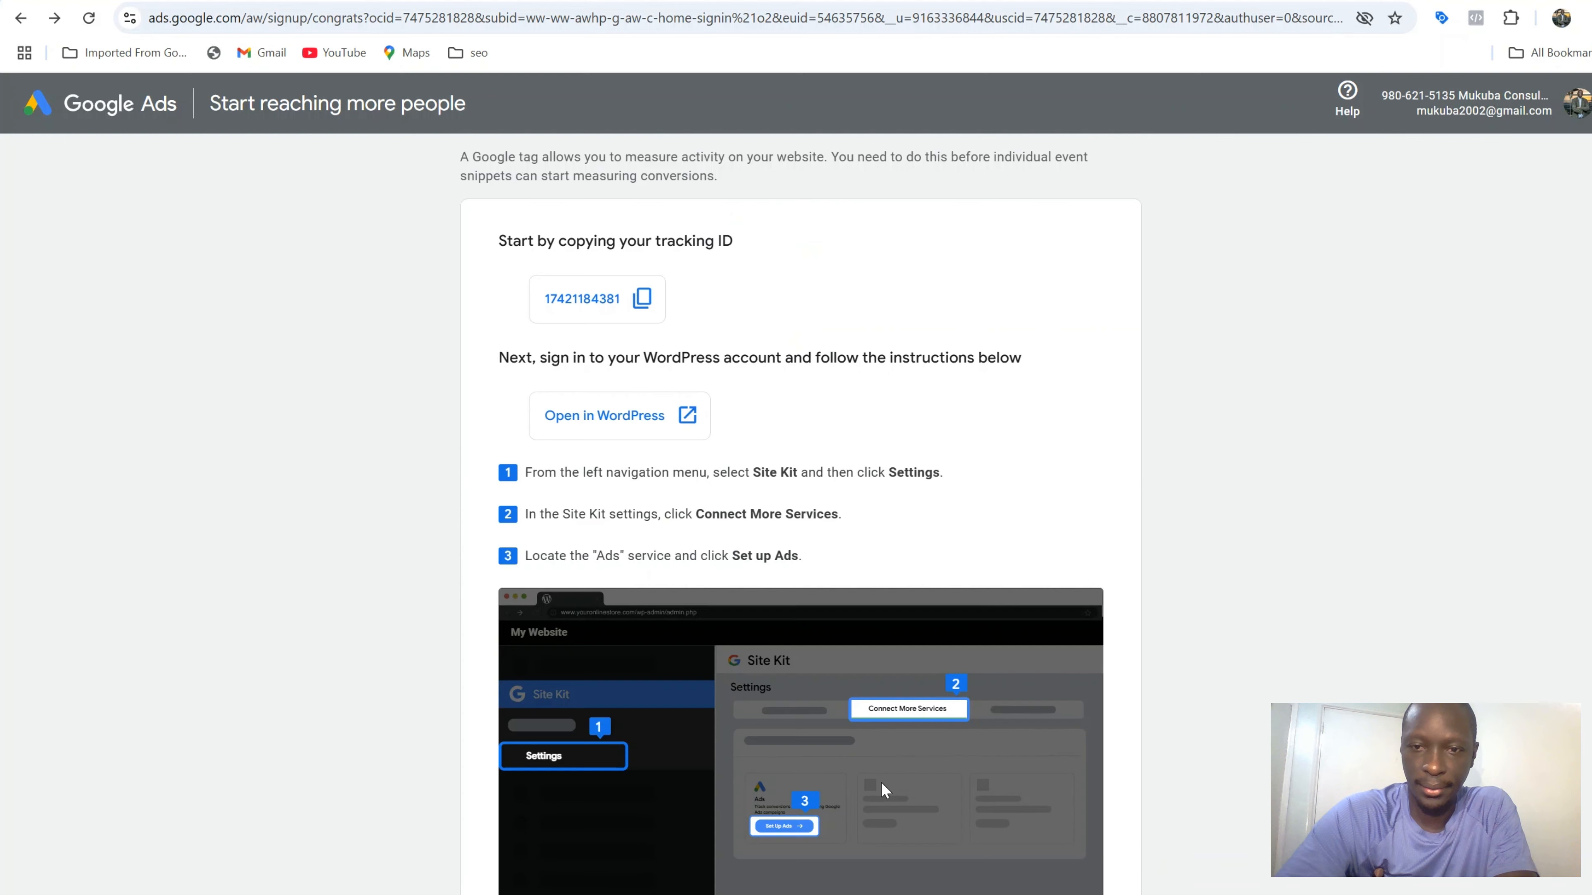
pyautogui.click(645, 317)
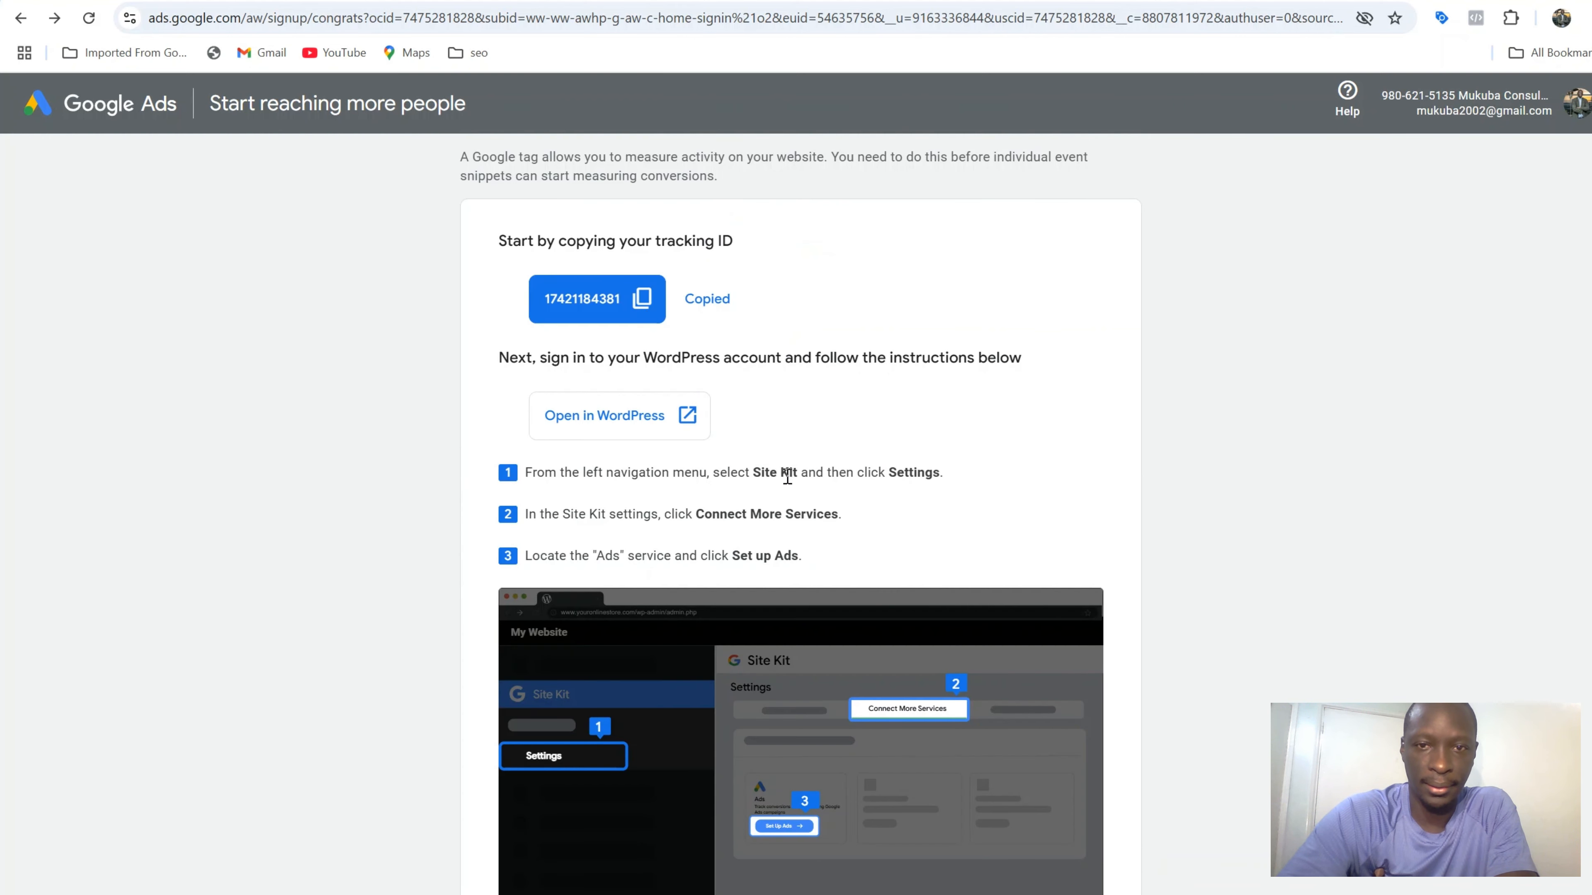
pyautogui.click(544, 415)
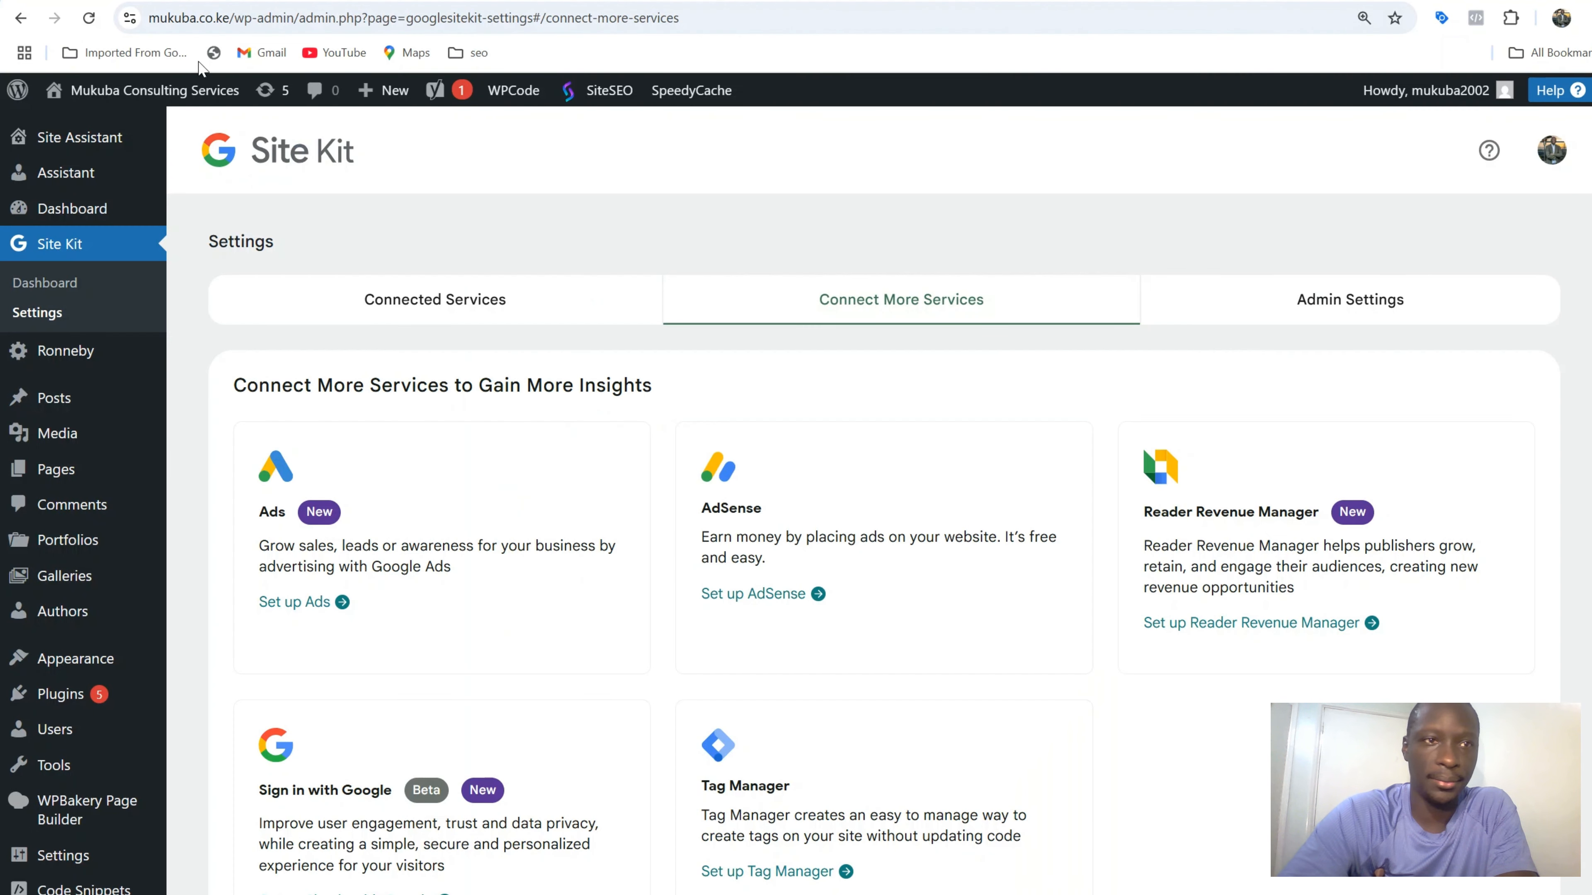
pyautogui.moveTo(91, 100)
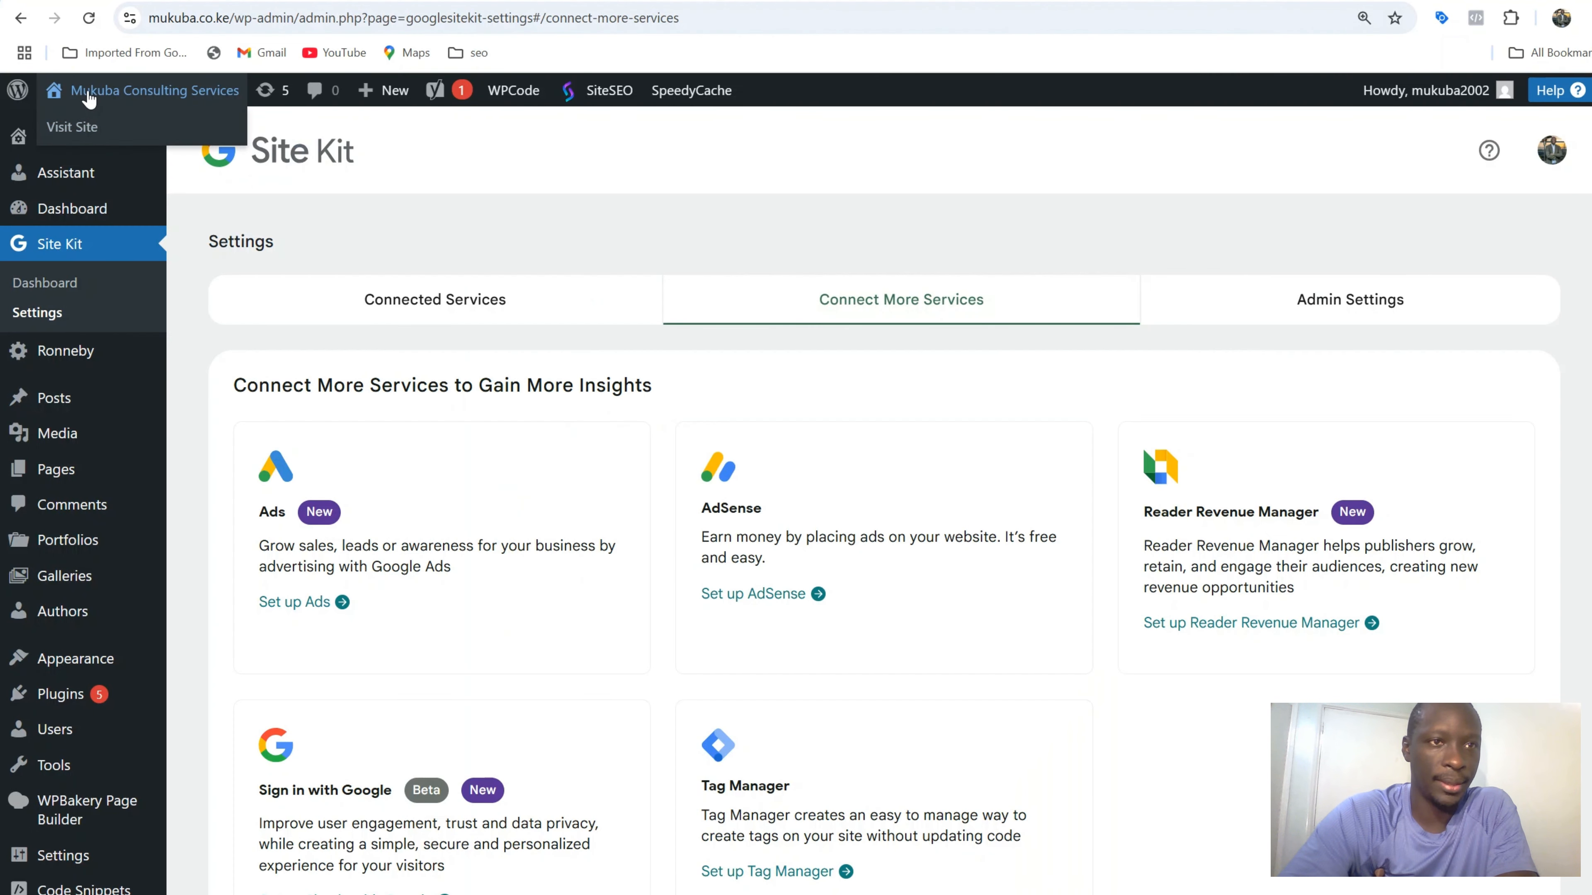
# From the mukuba.co.ke site, reach Site Kit settings and begin setting up the Ads service
pyautogui.click(90, 100)
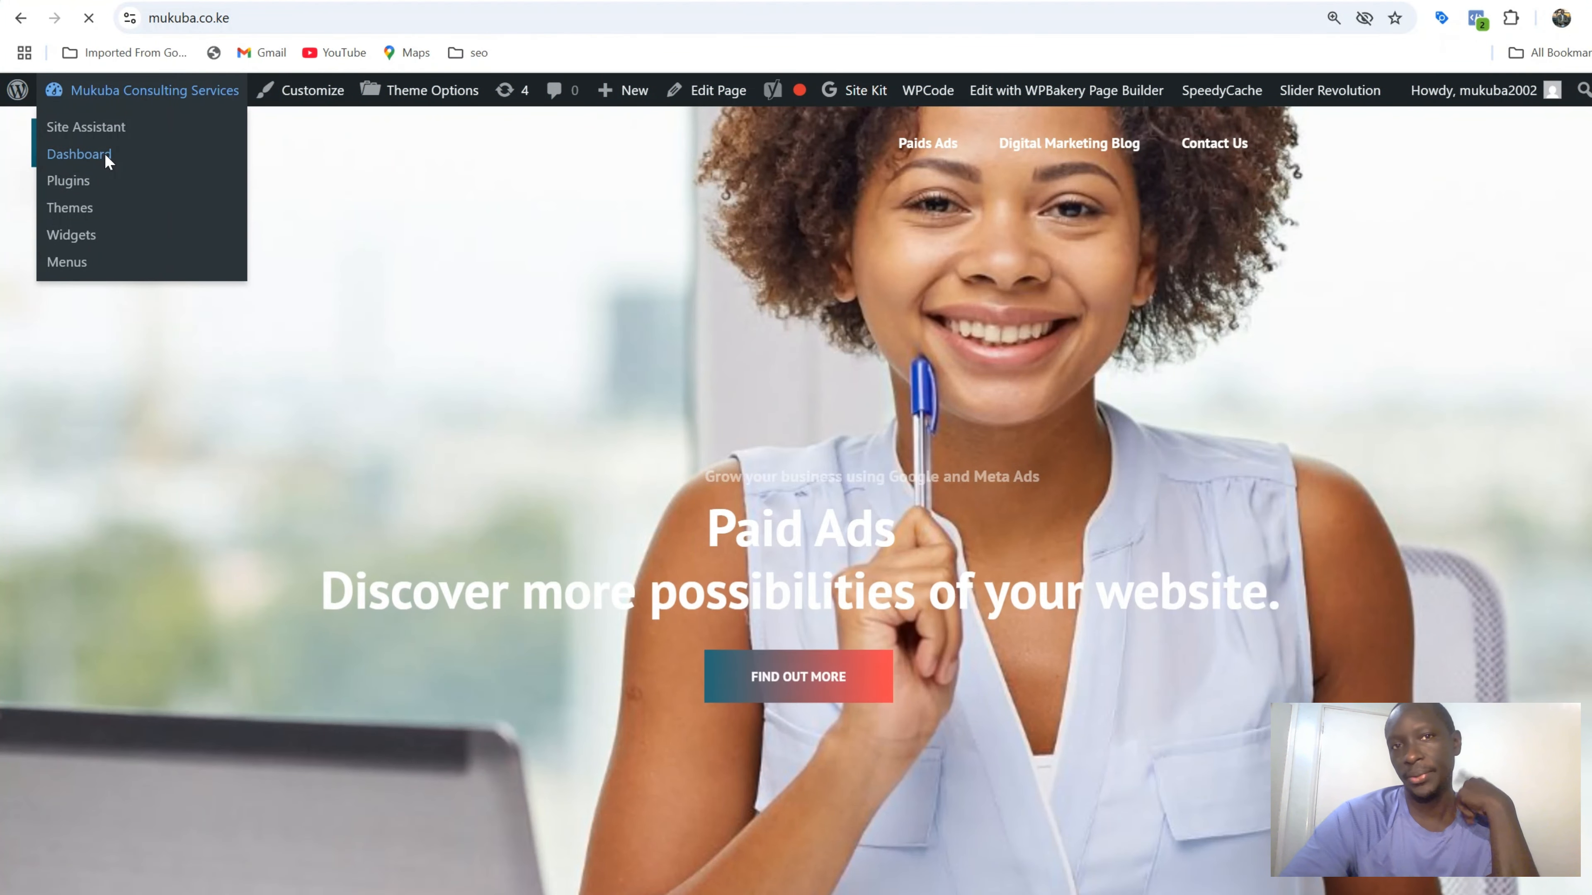
pyautogui.click(105, 154)
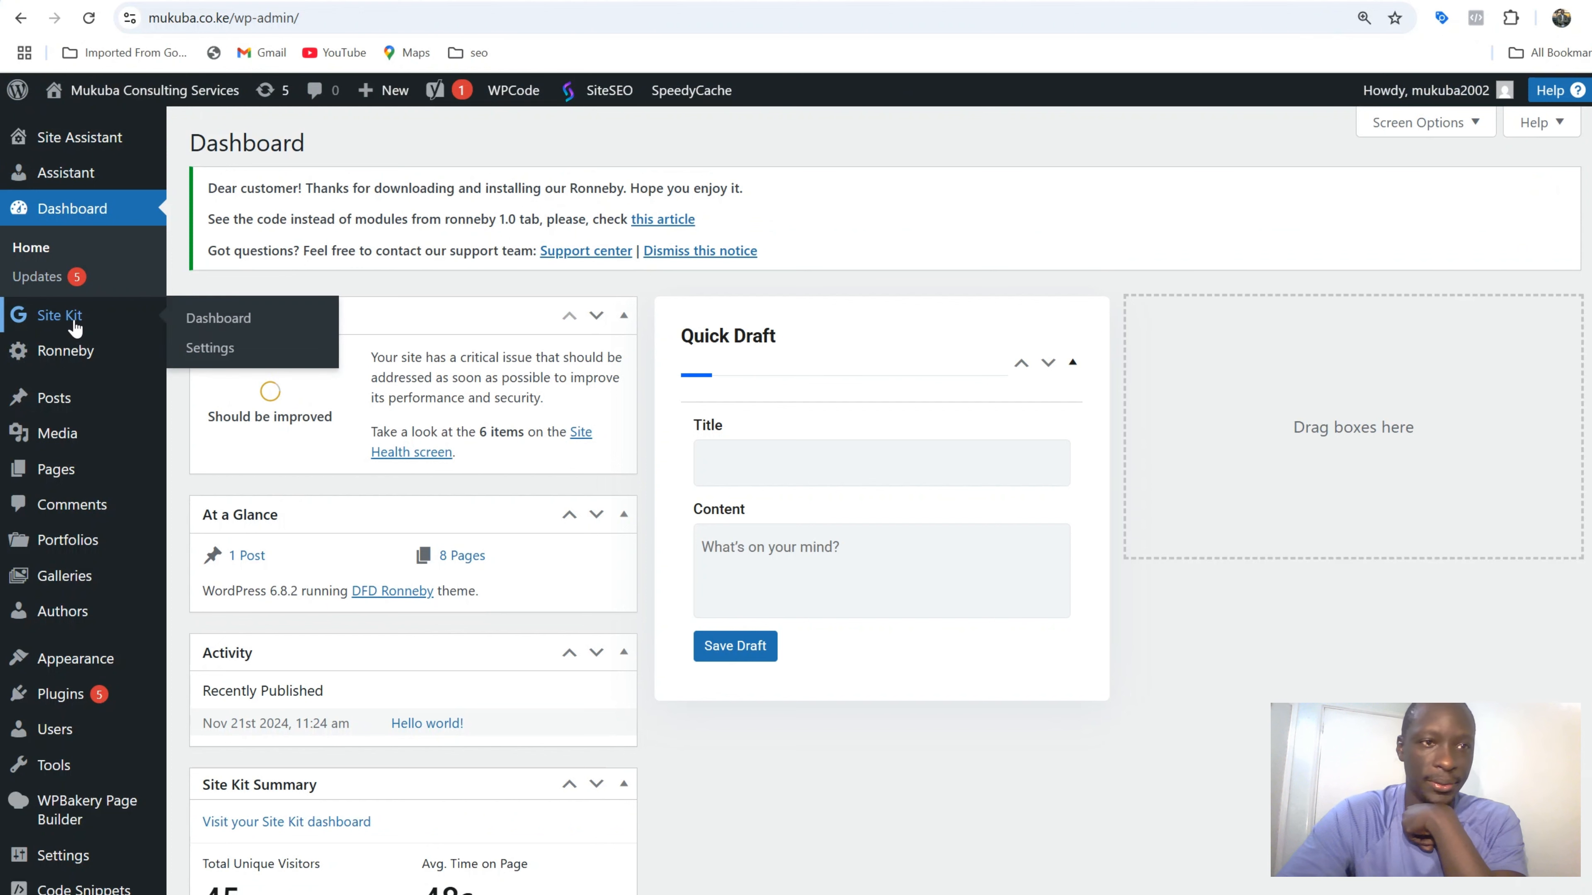
pyautogui.click(75, 328)
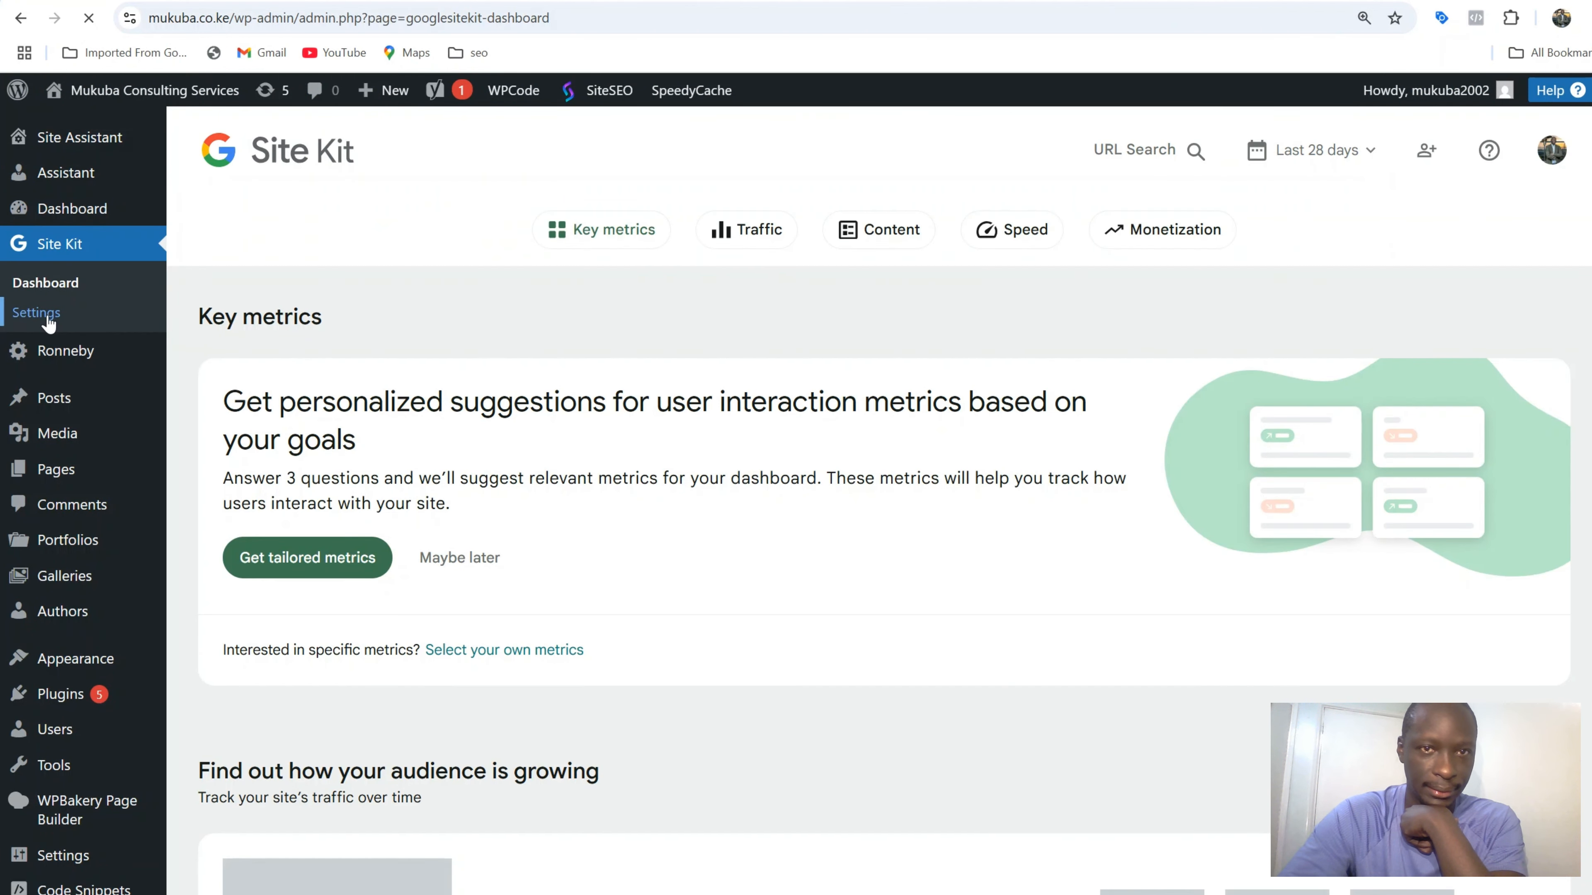
pyautogui.click(37, 314)
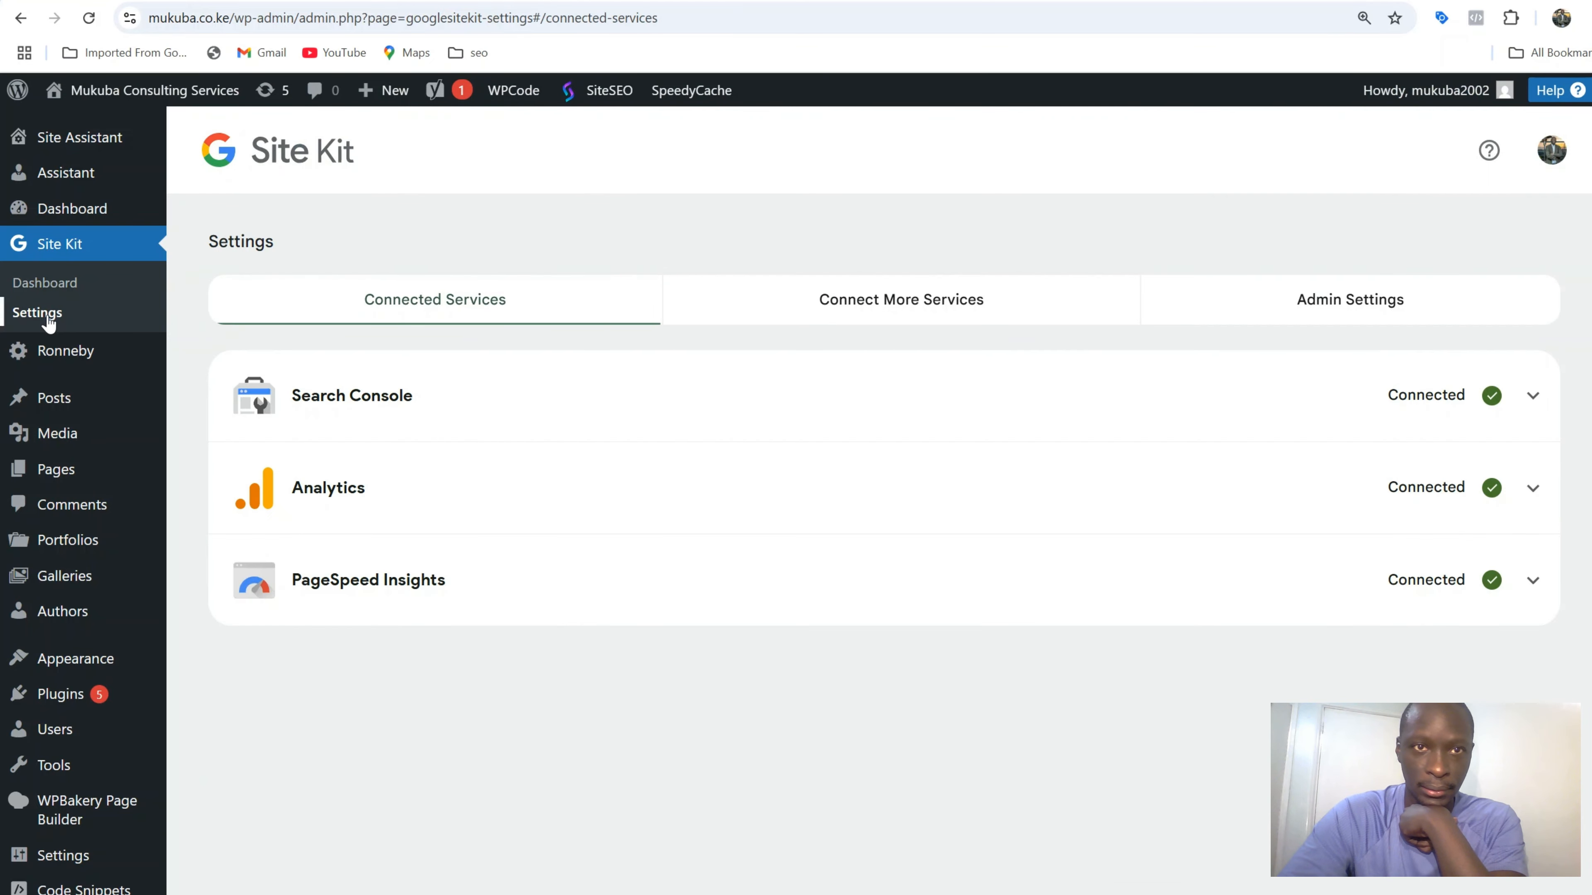
pyautogui.click(952, 298)
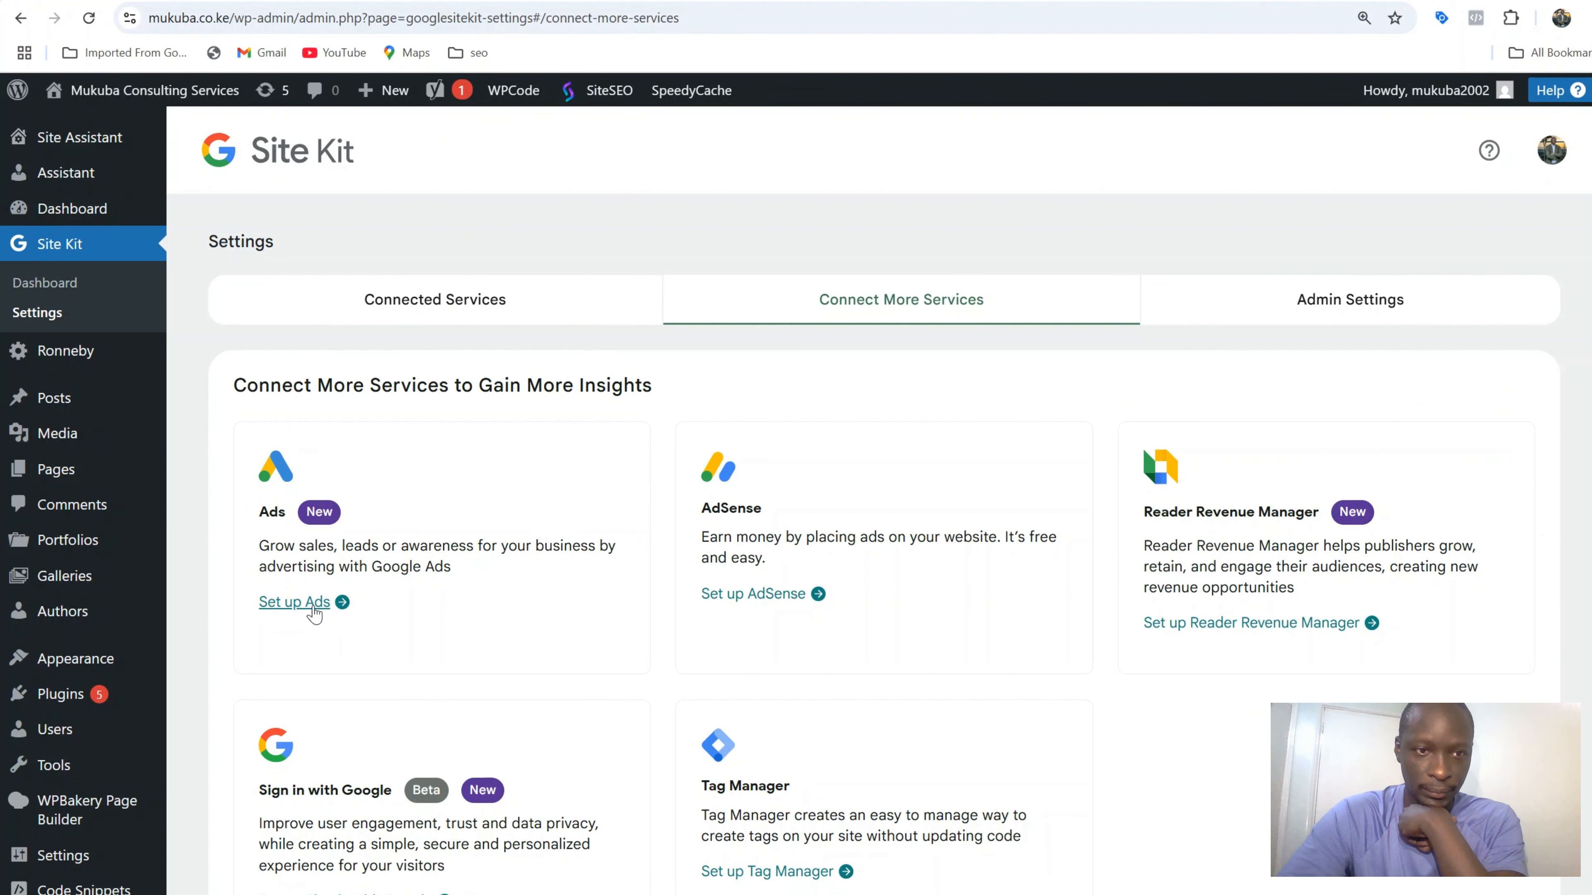
pyautogui.click(313, 607)
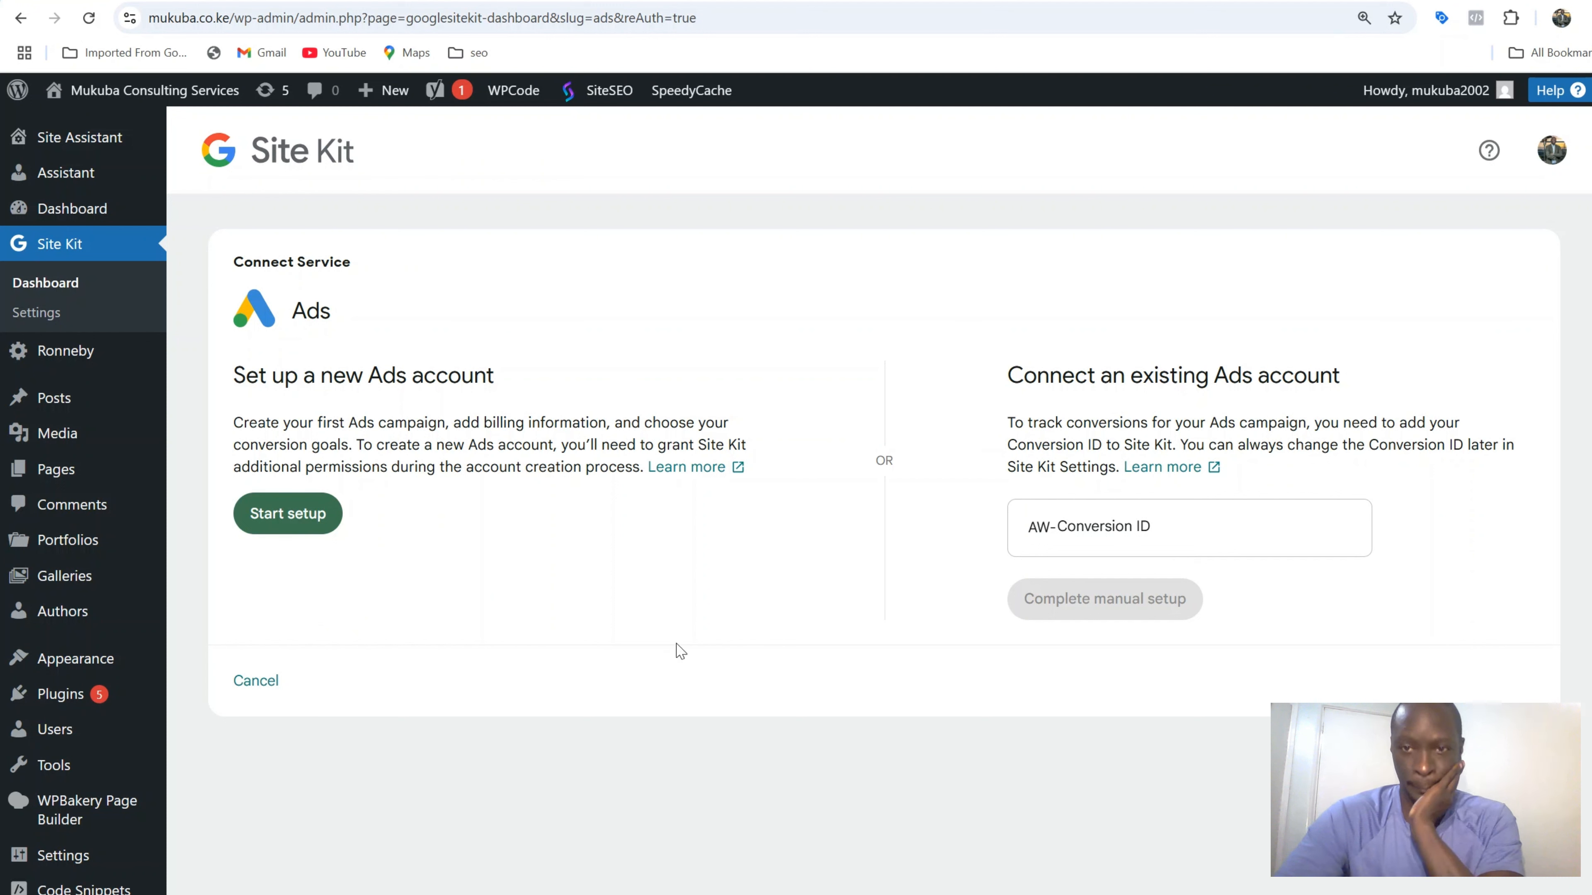
# Paste the AW- conversion ID into the Conversion ID field and return to Google Ads
pyautogui.click(1122, 537)
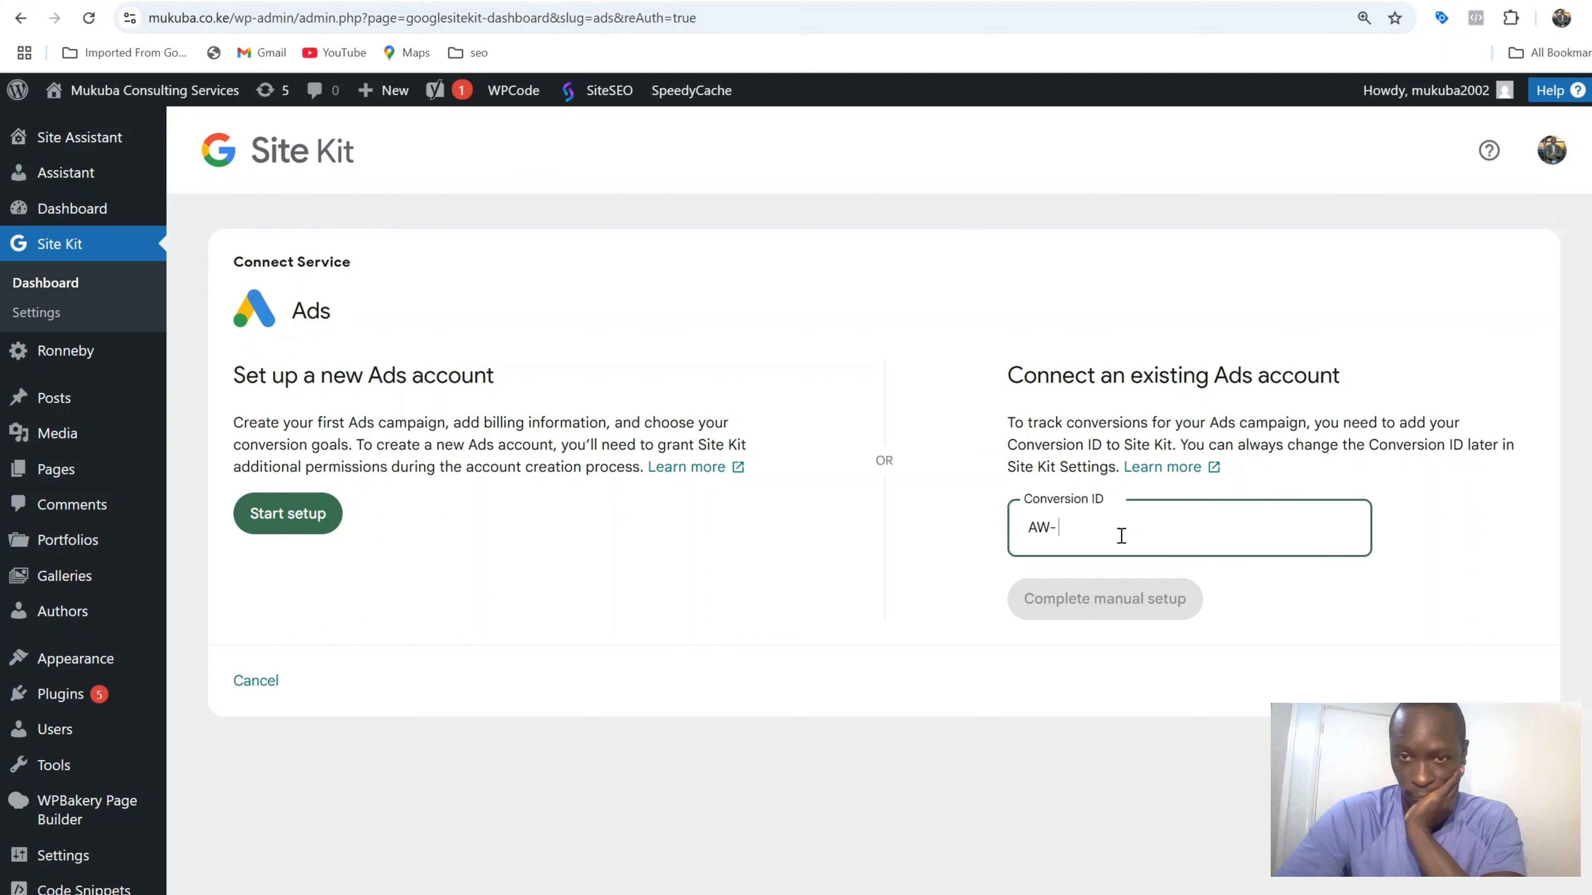
pyautogui.hotkey('ctrl', 'v')
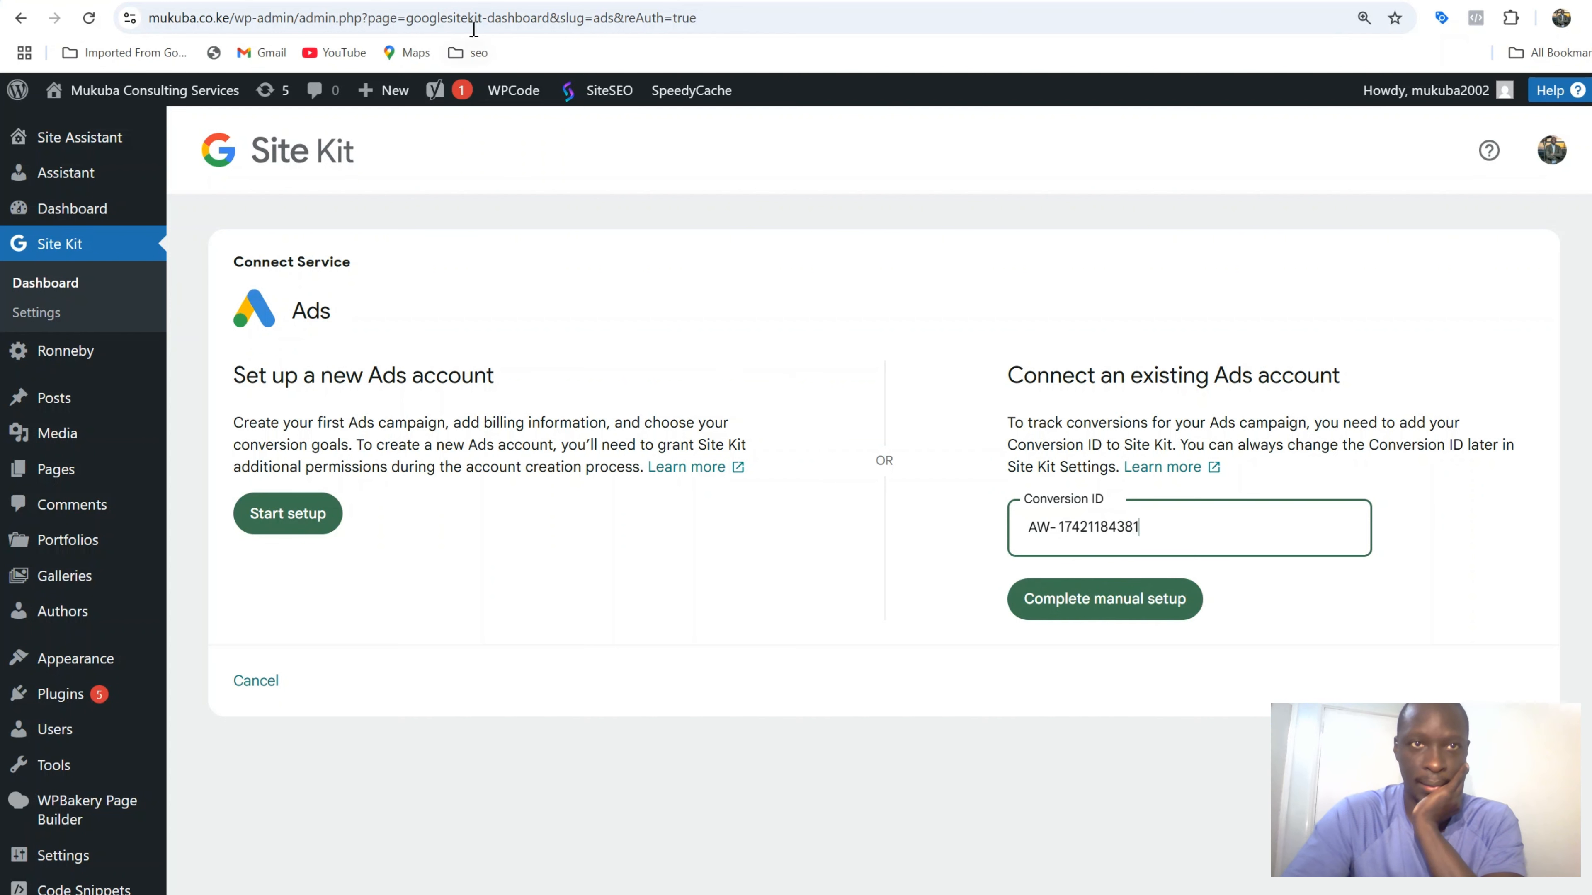
pyautogui.hotkey('alt', 'Left')
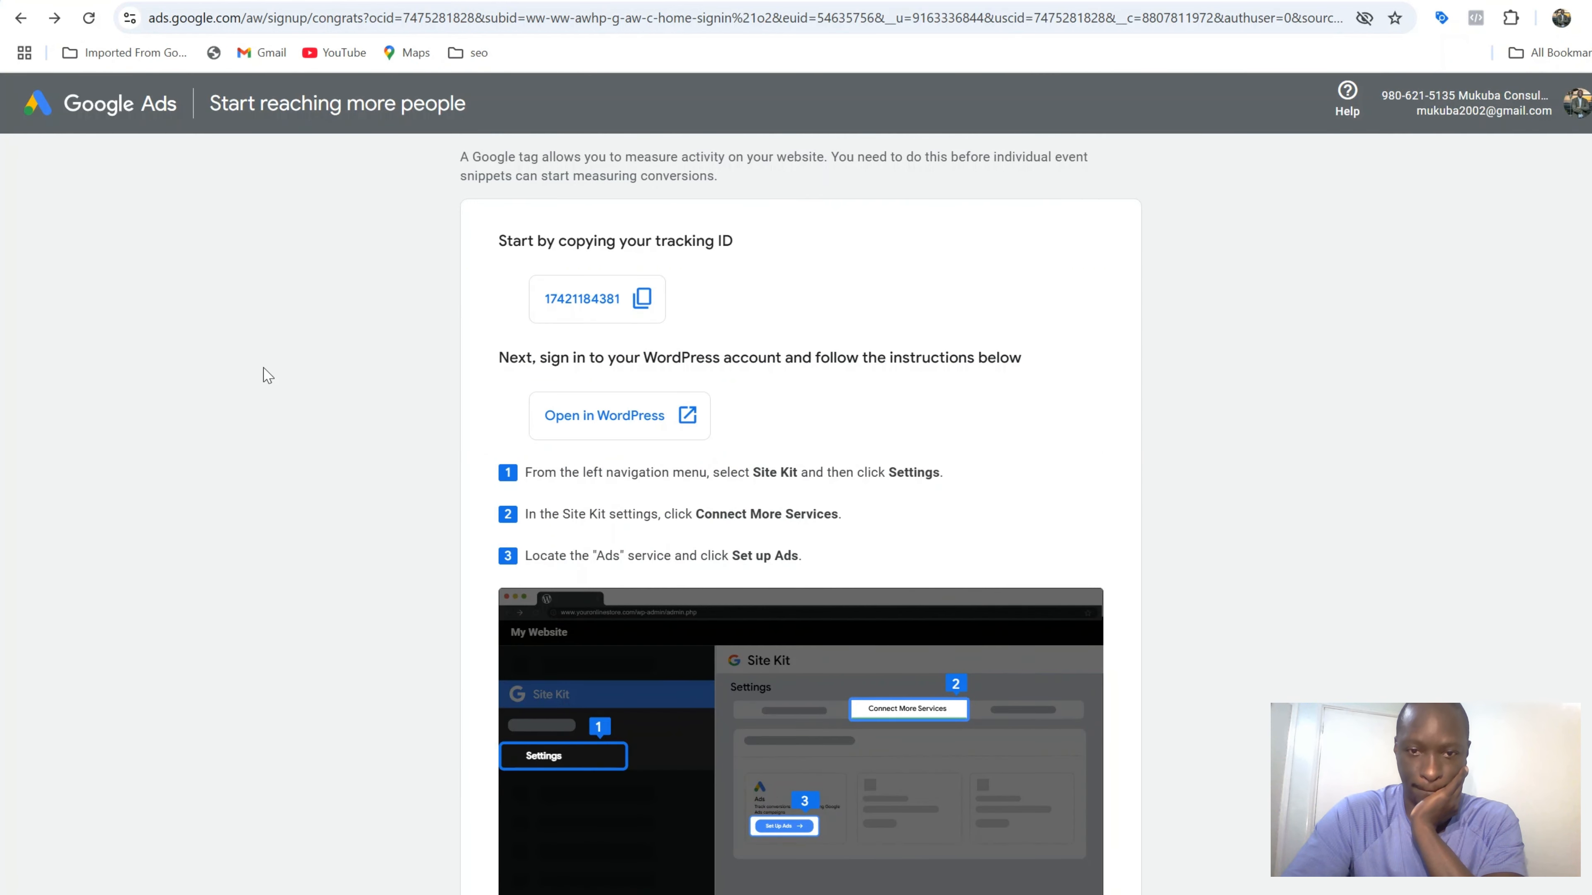
# Return to the Site Kit Ads page and complete the manual setup with the conversion ID
pyautogui.scroll(-10, 268, 375)
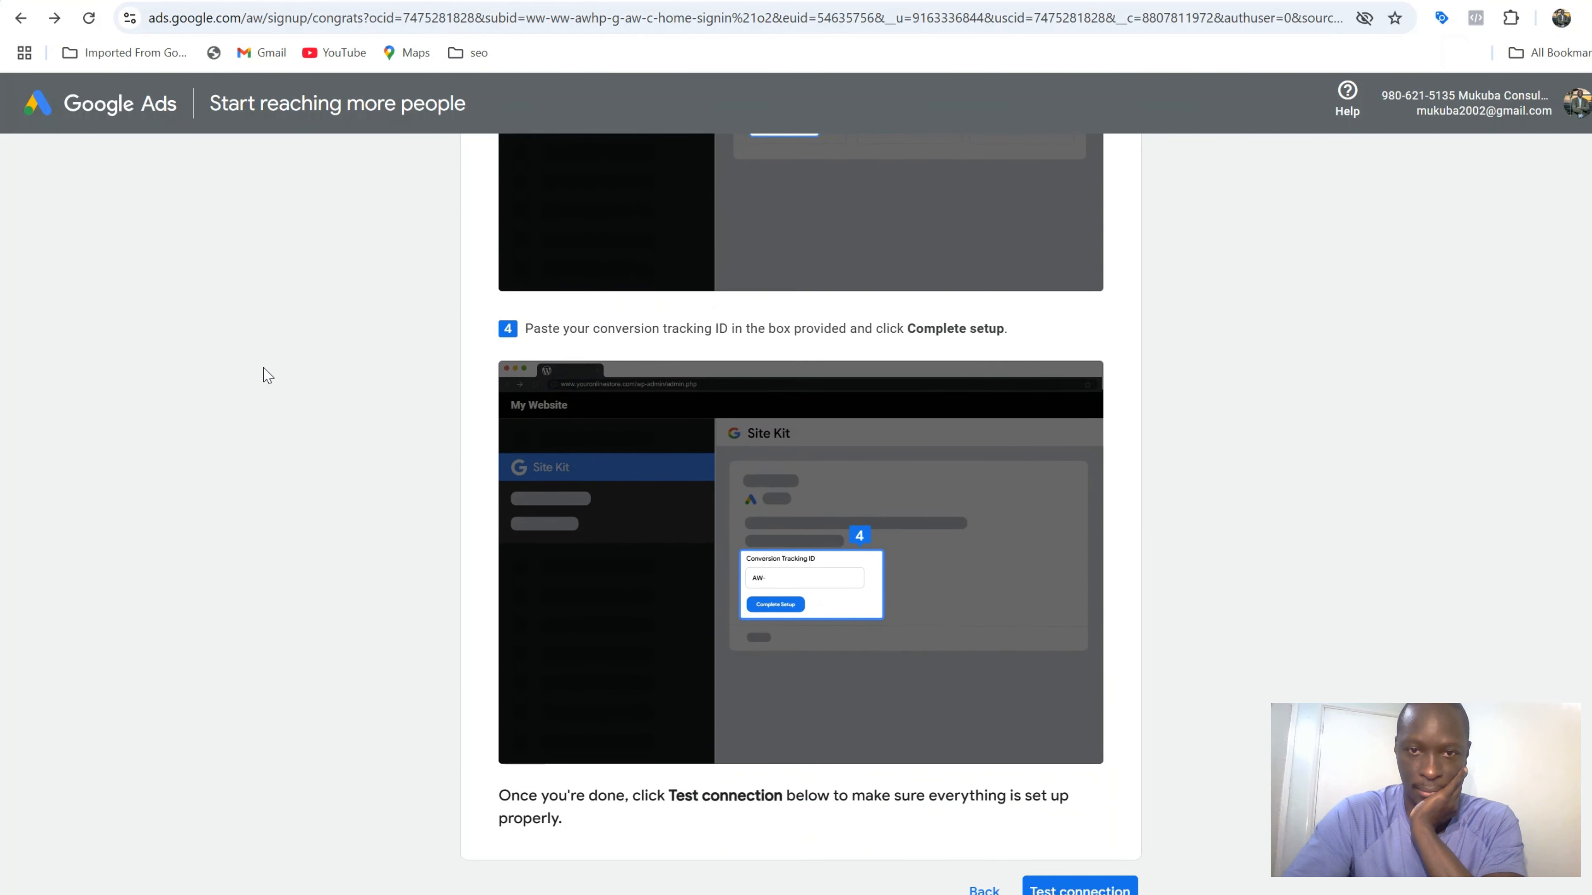
pyautogui.scroll(-4, 267, 375)
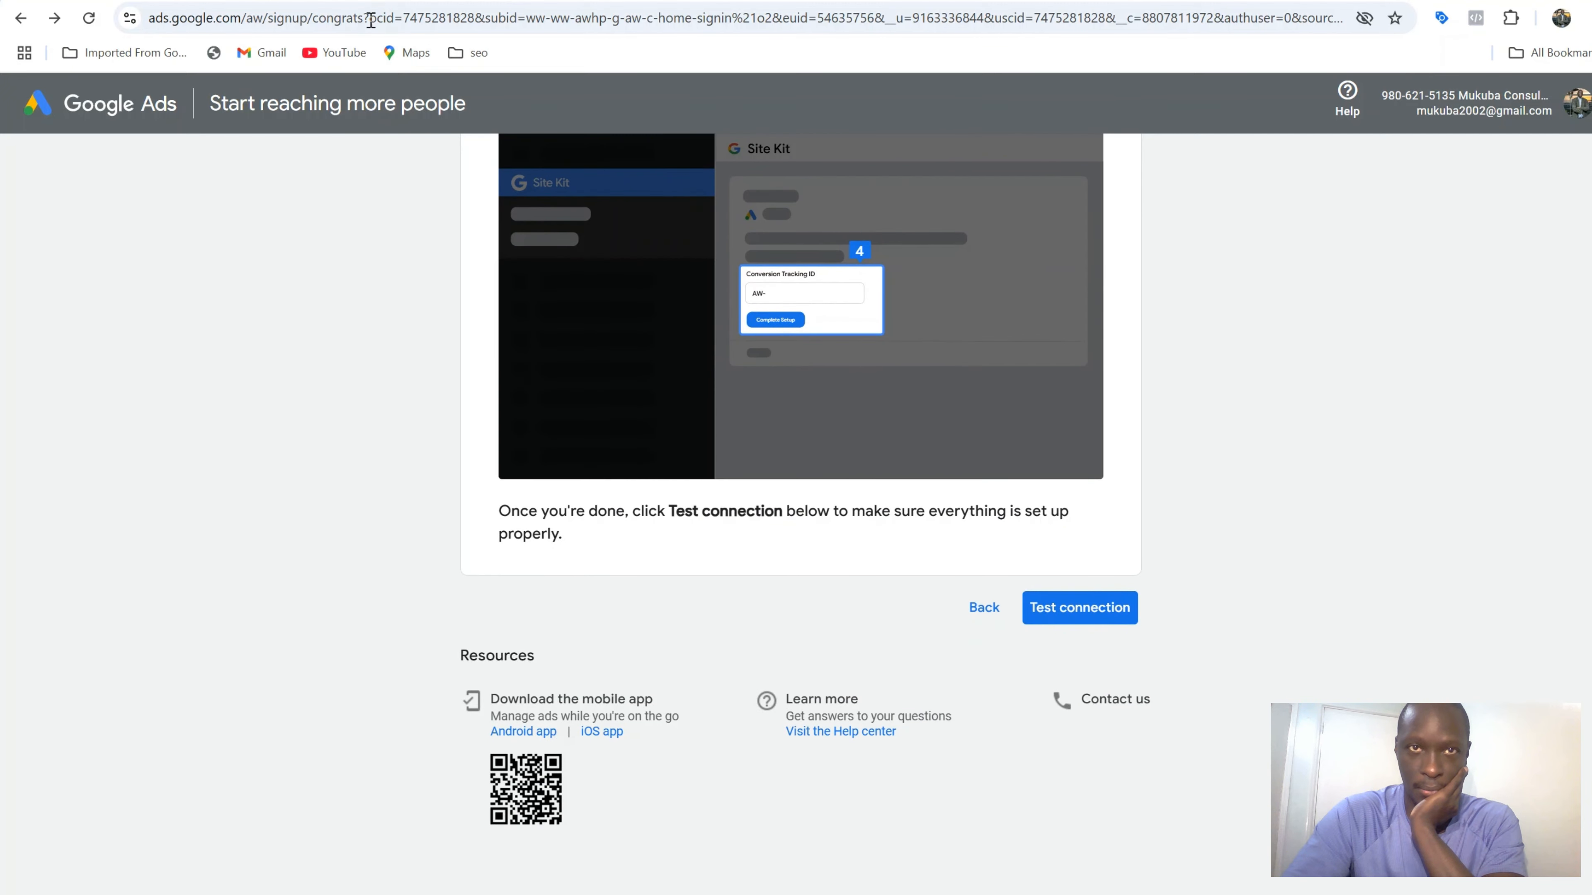
pyautogui.hotkey('alt', 'Right')
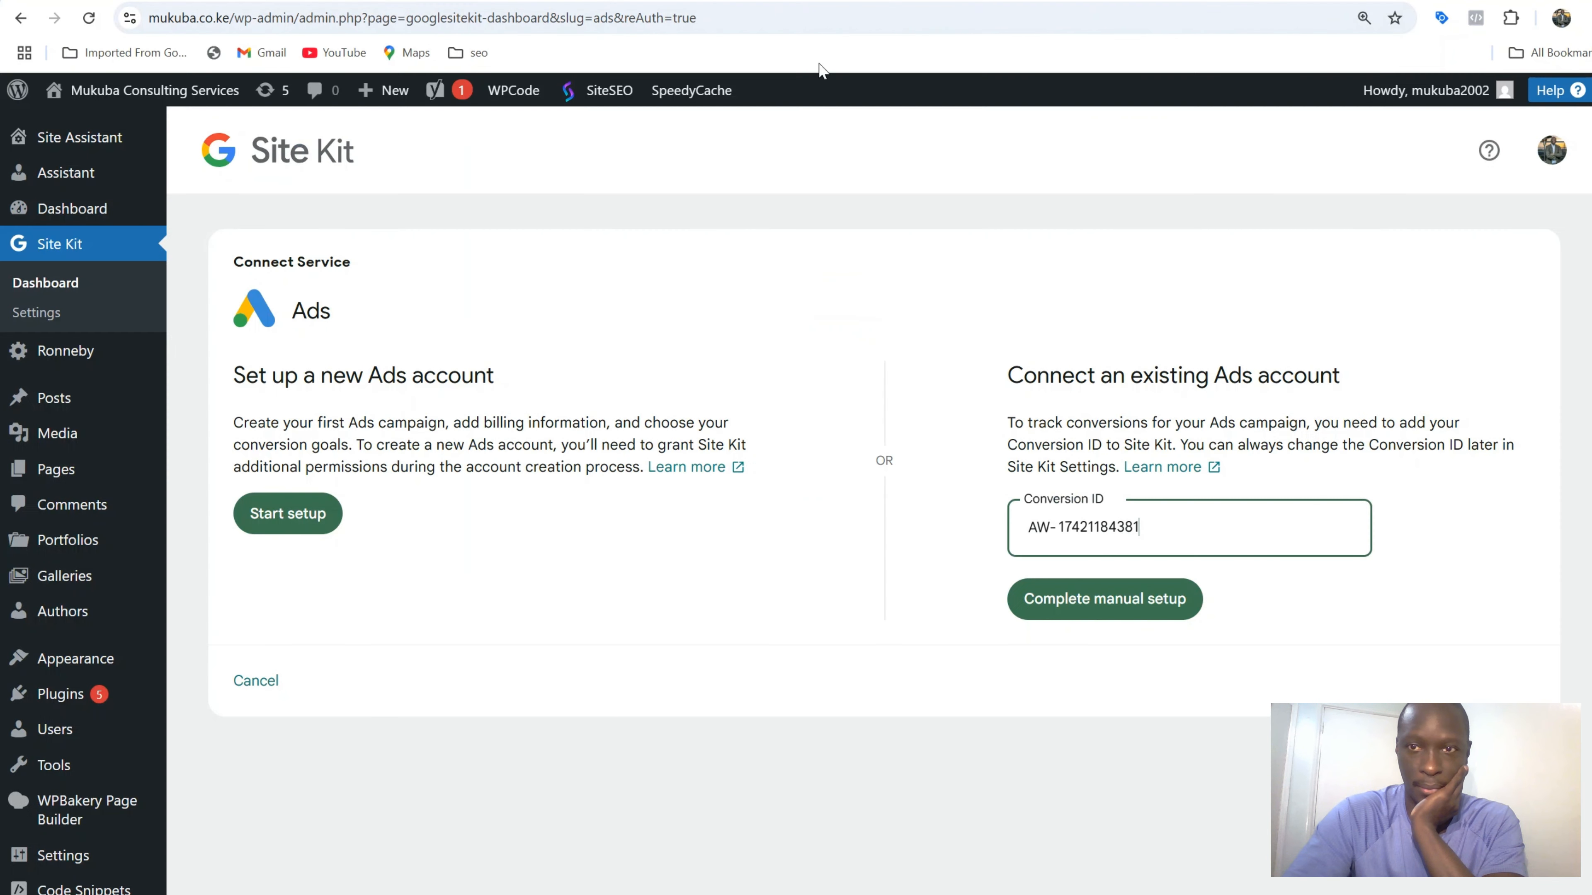
pyautogui.click(1134, 608)
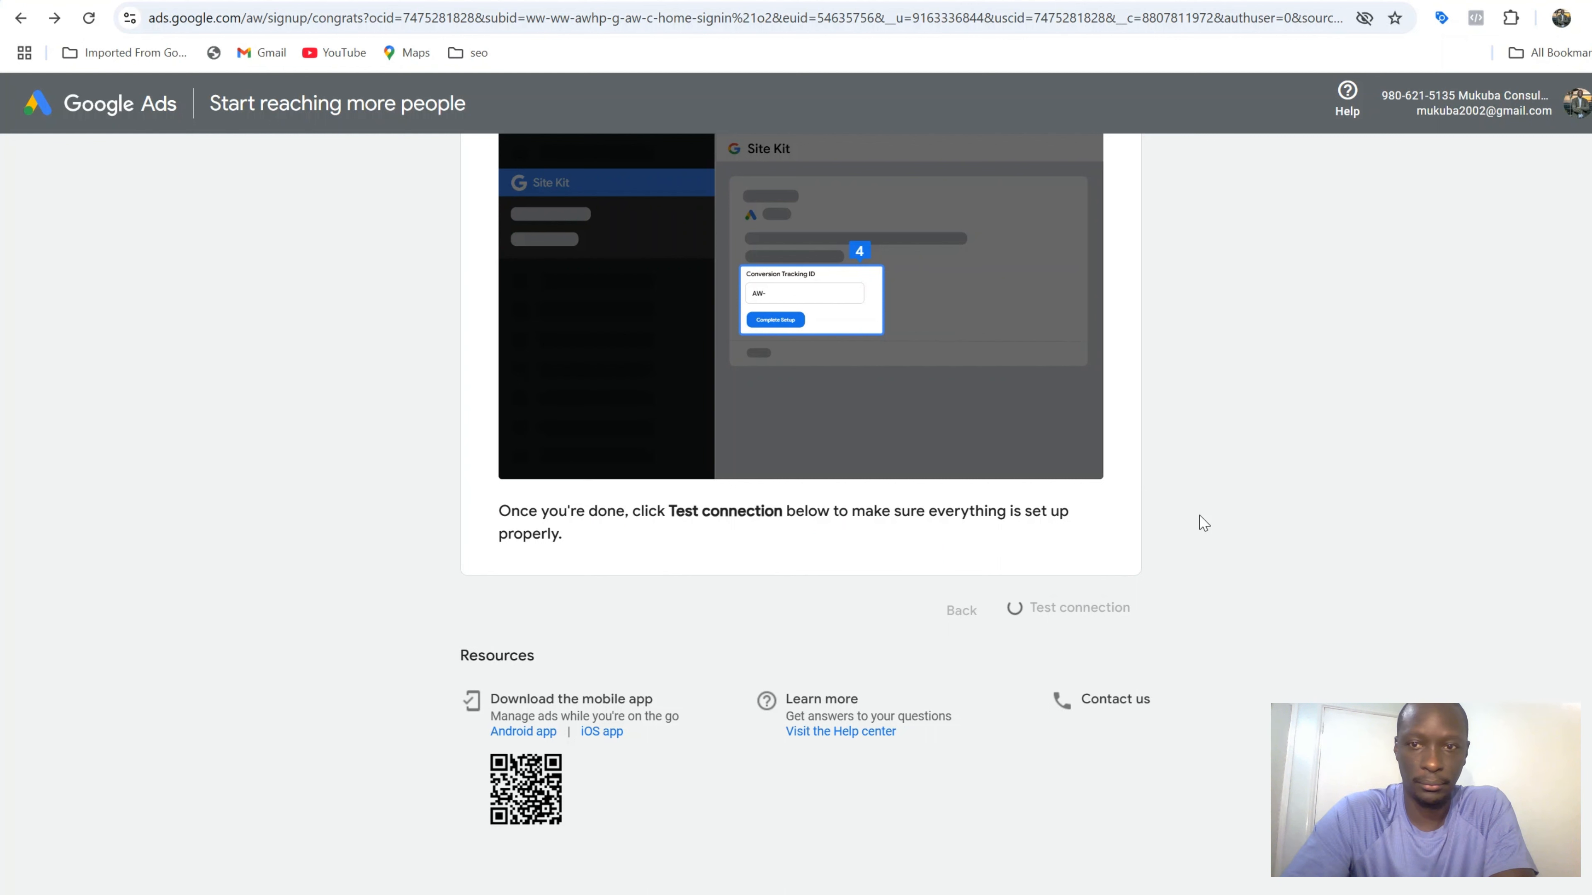
pyautogui.scroll(6, 1190, 547)
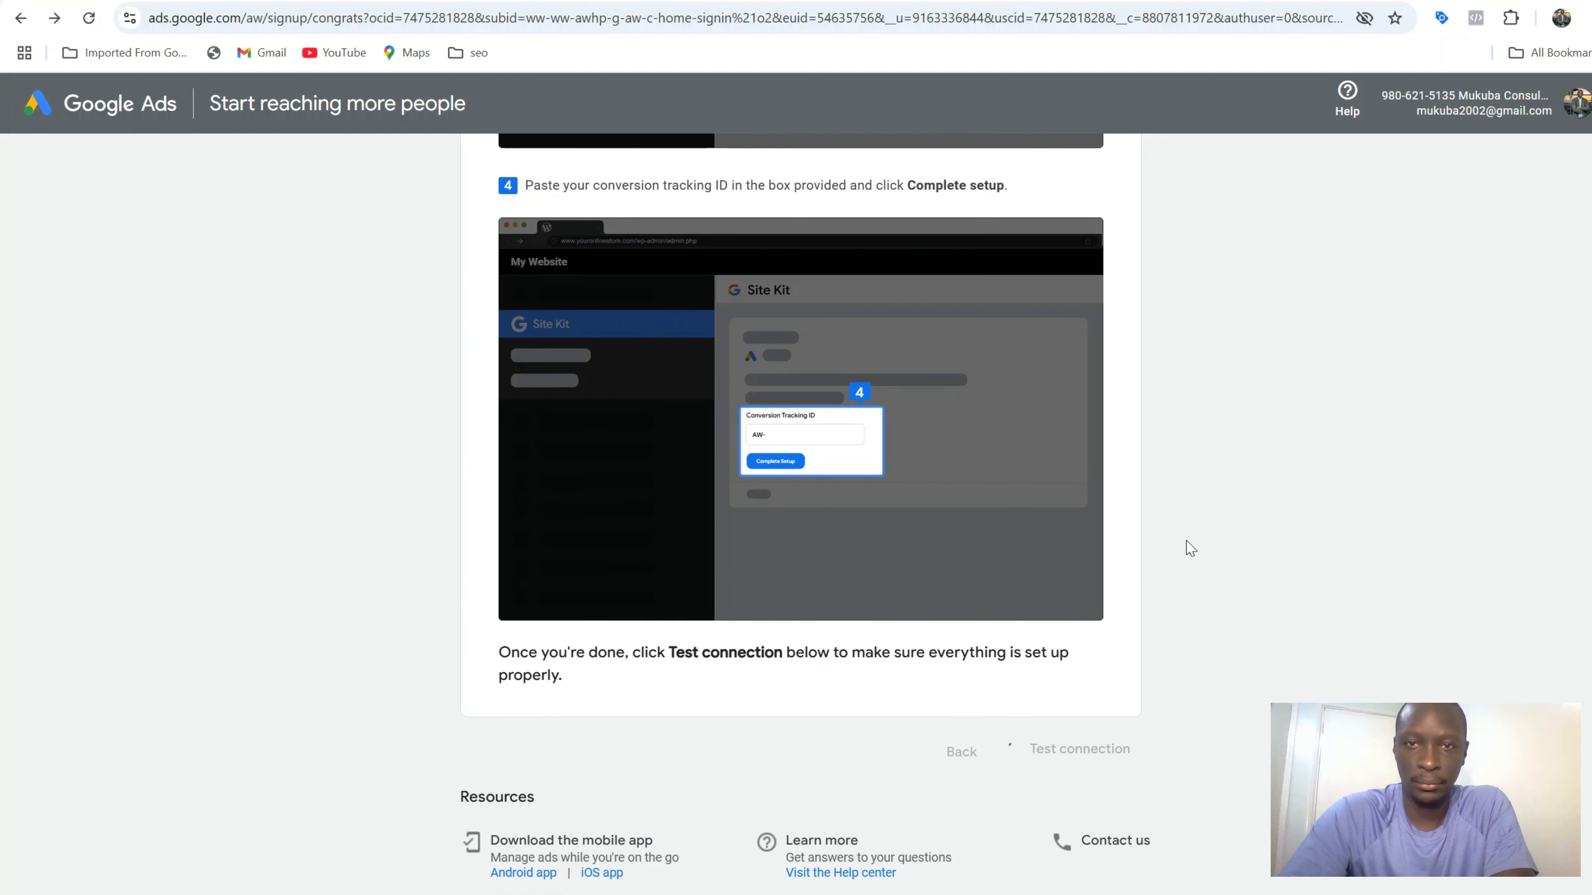
pyautogui.scroll(7, 1191, 547)
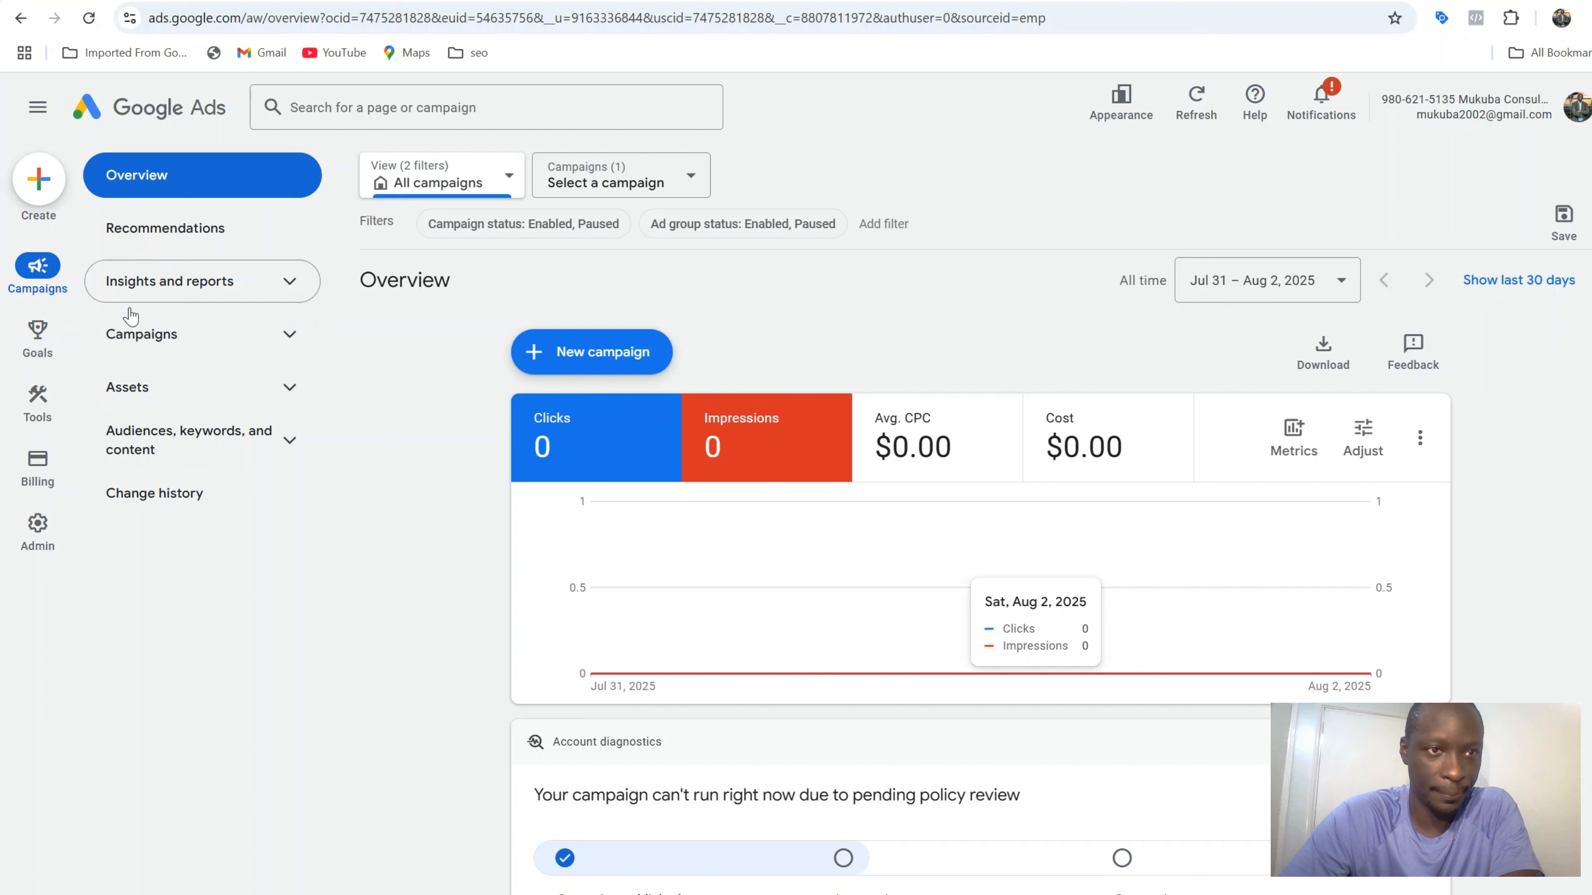
# From the Campaigns list, switch Campaign #1's status from enabled to Paused
pyautogui.click(168, 332)
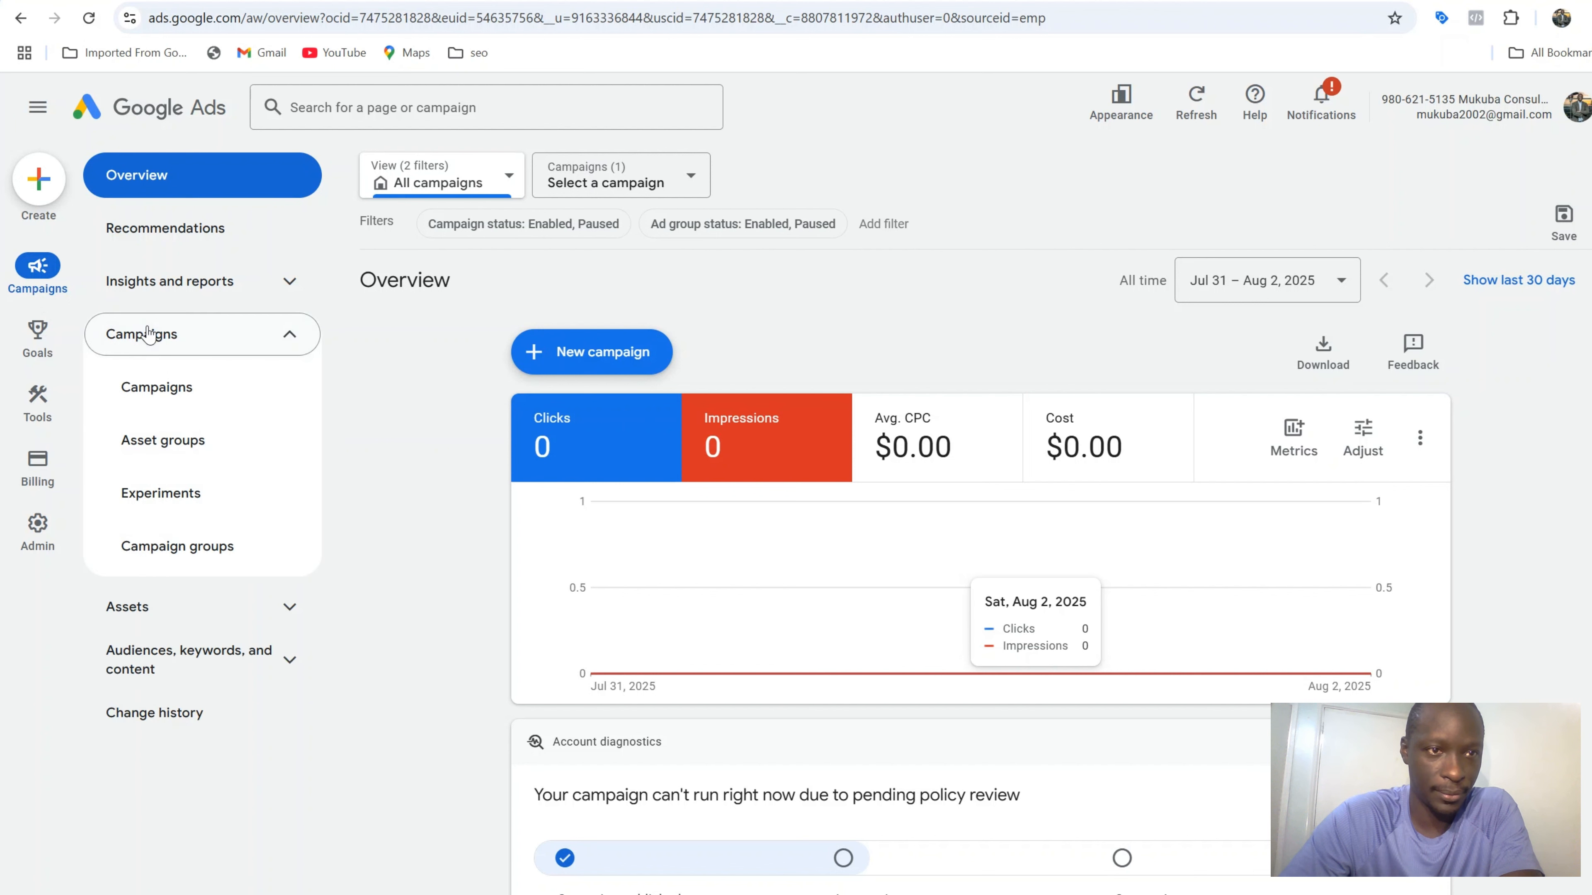
pyautogui.click(174, 387)
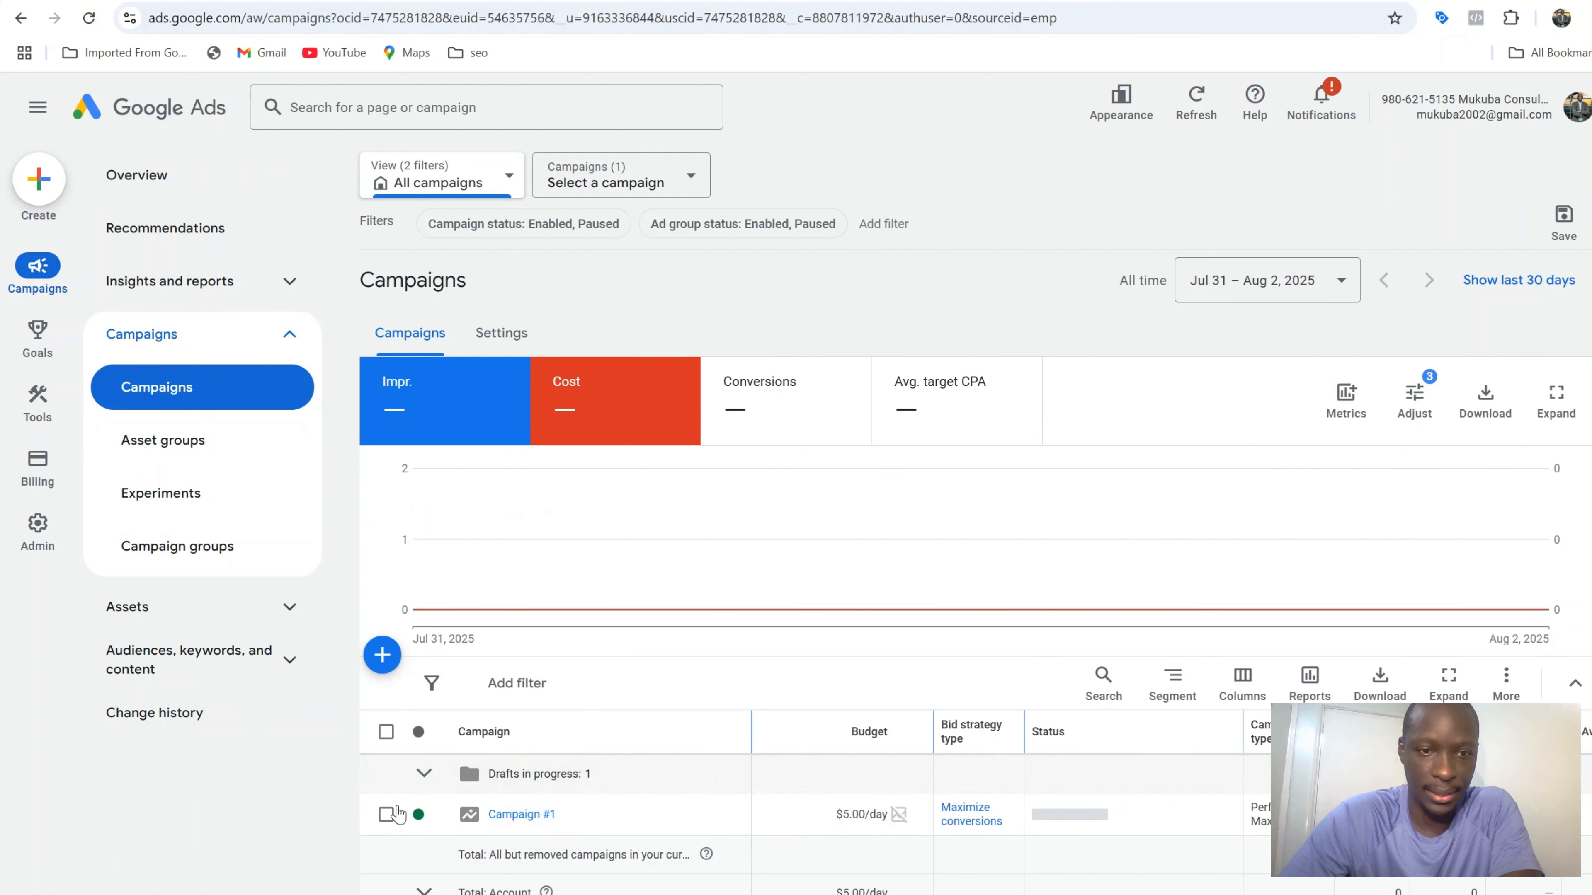
pyautogui.click(435, 819)
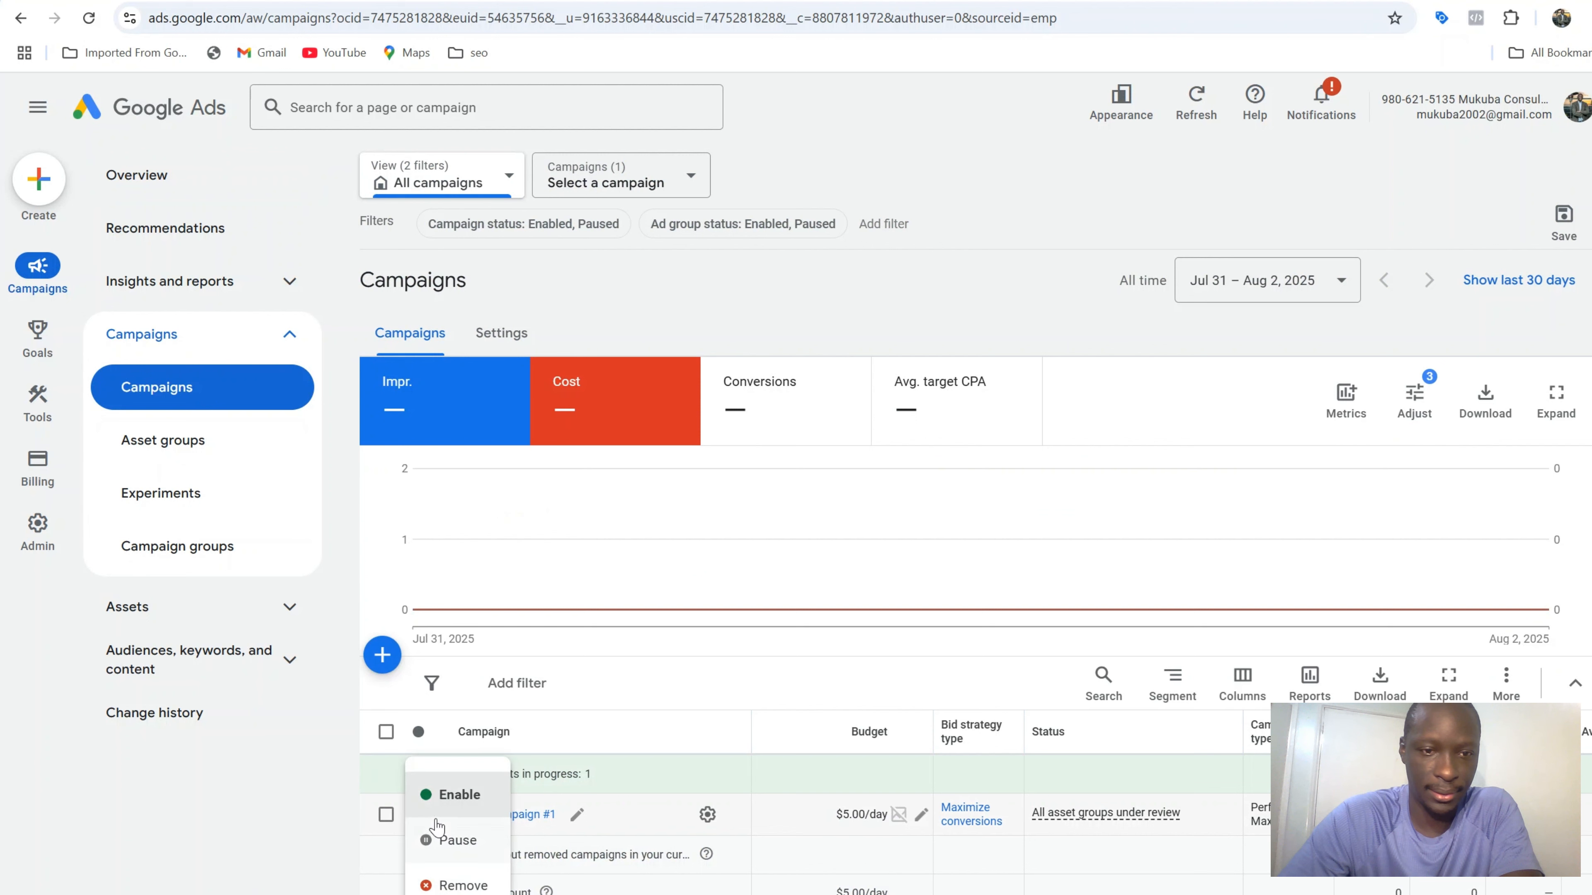
pyautogui.click(460, 840)
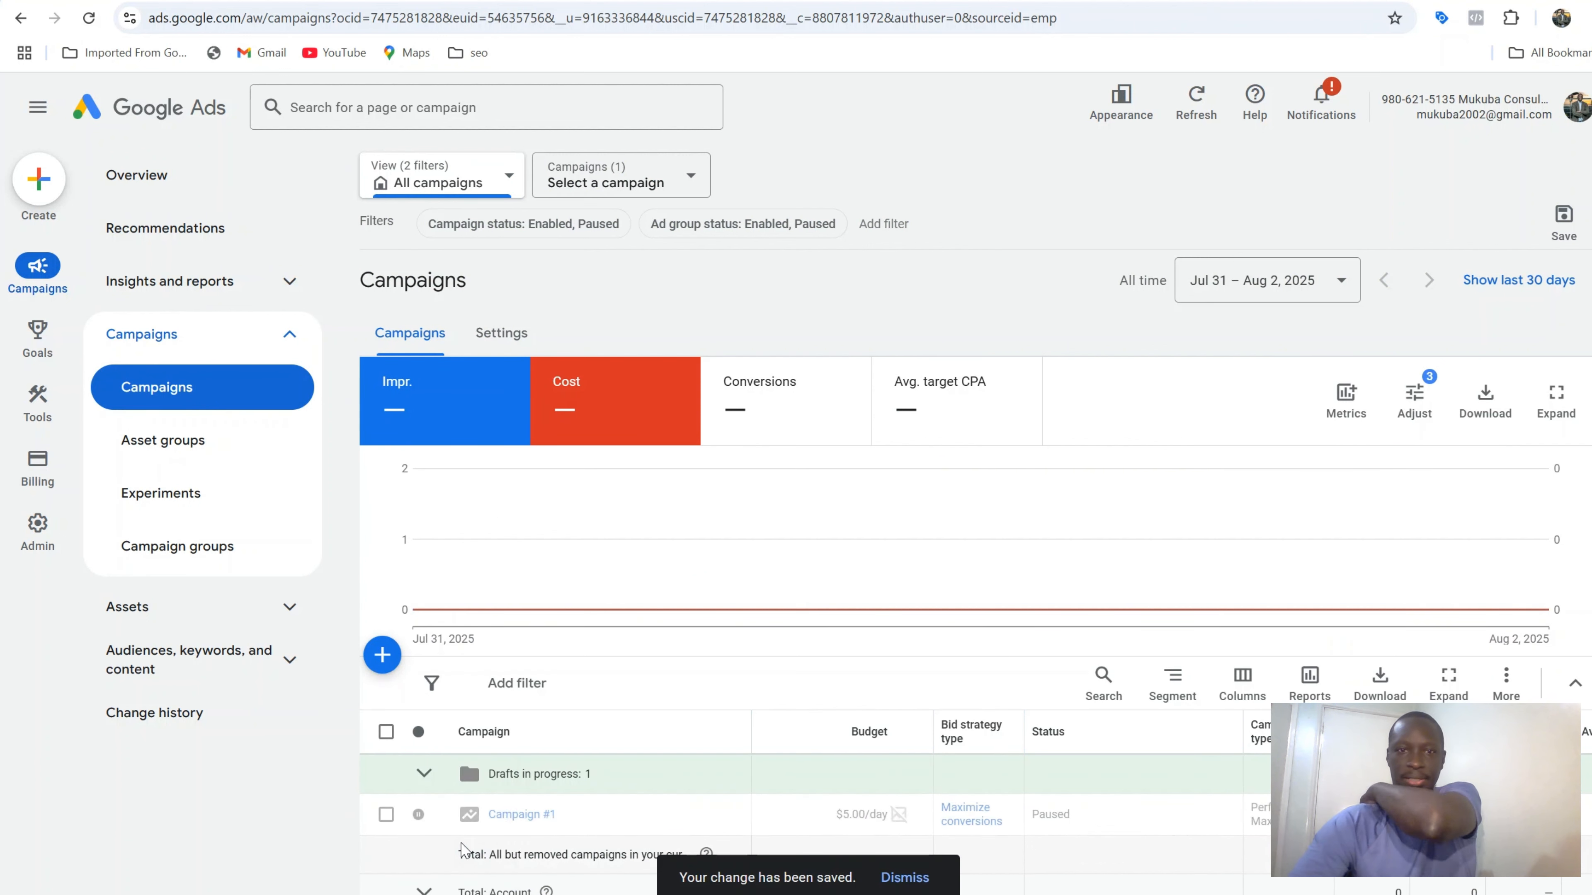
pyautogui.scroll(-3, 560, 640)
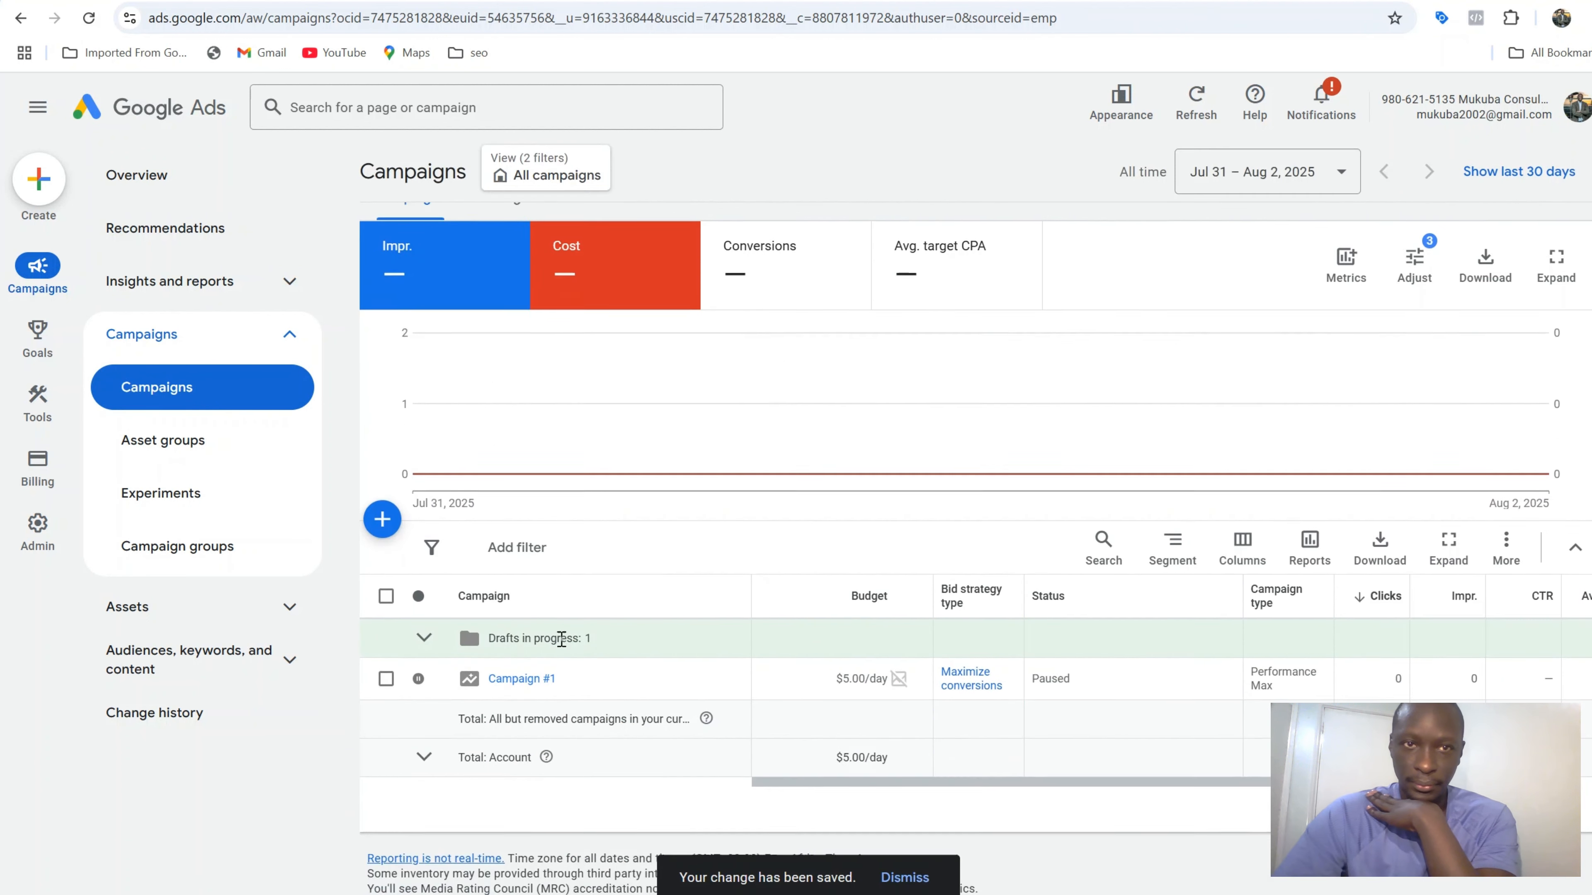
pyautogui.scroll(3, 583, 470)
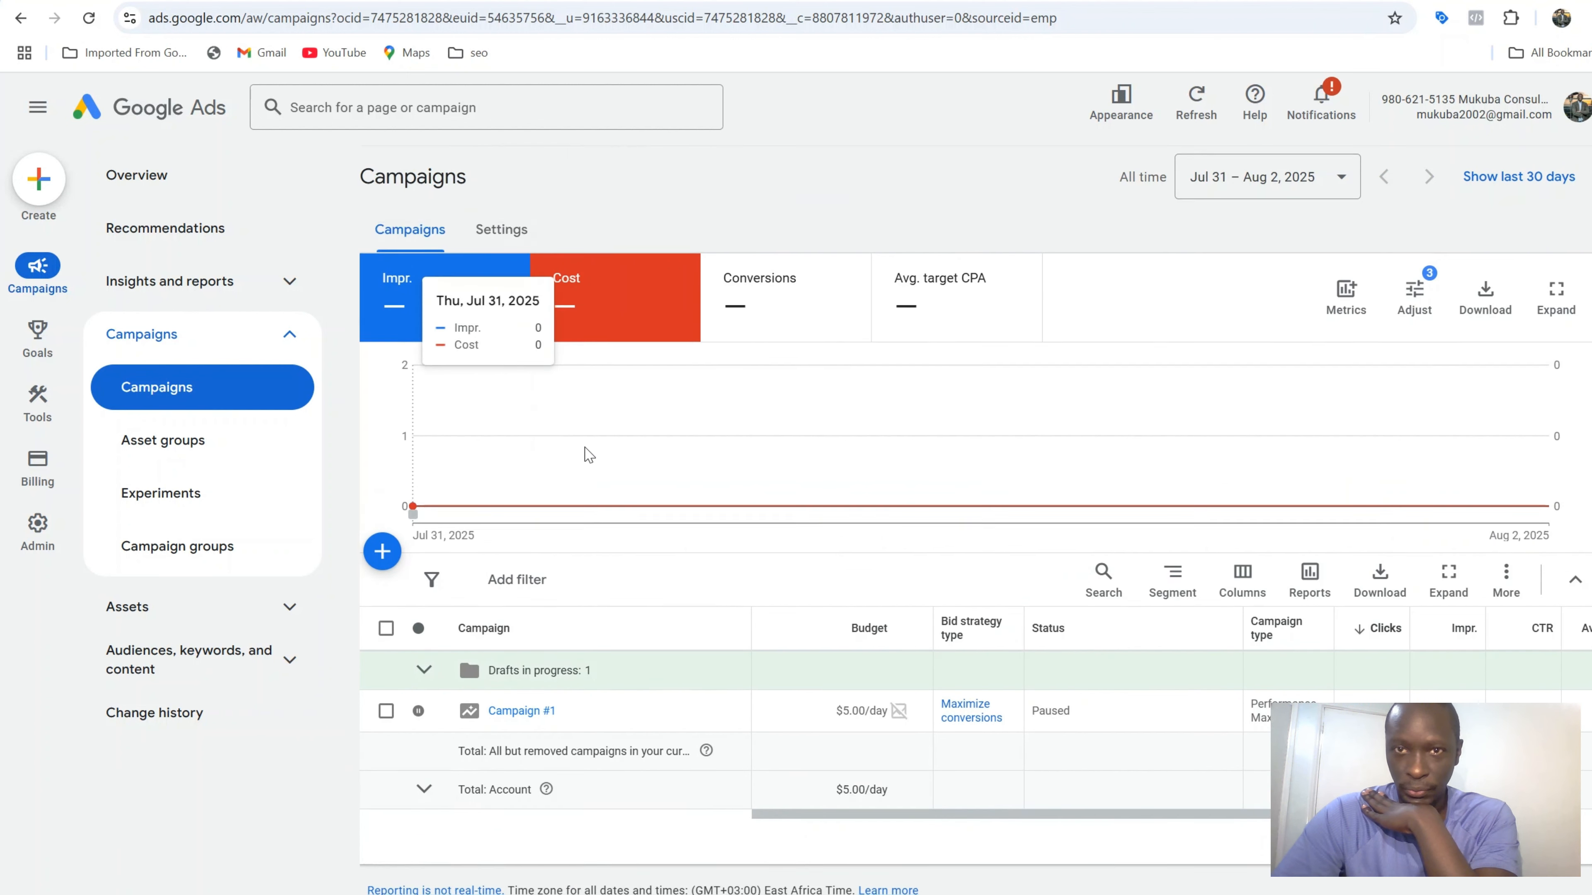
# Check the Overview's diagnostics, draft and billing cards, which report the paused campaign can't run
pyautogui.click(146, 170)
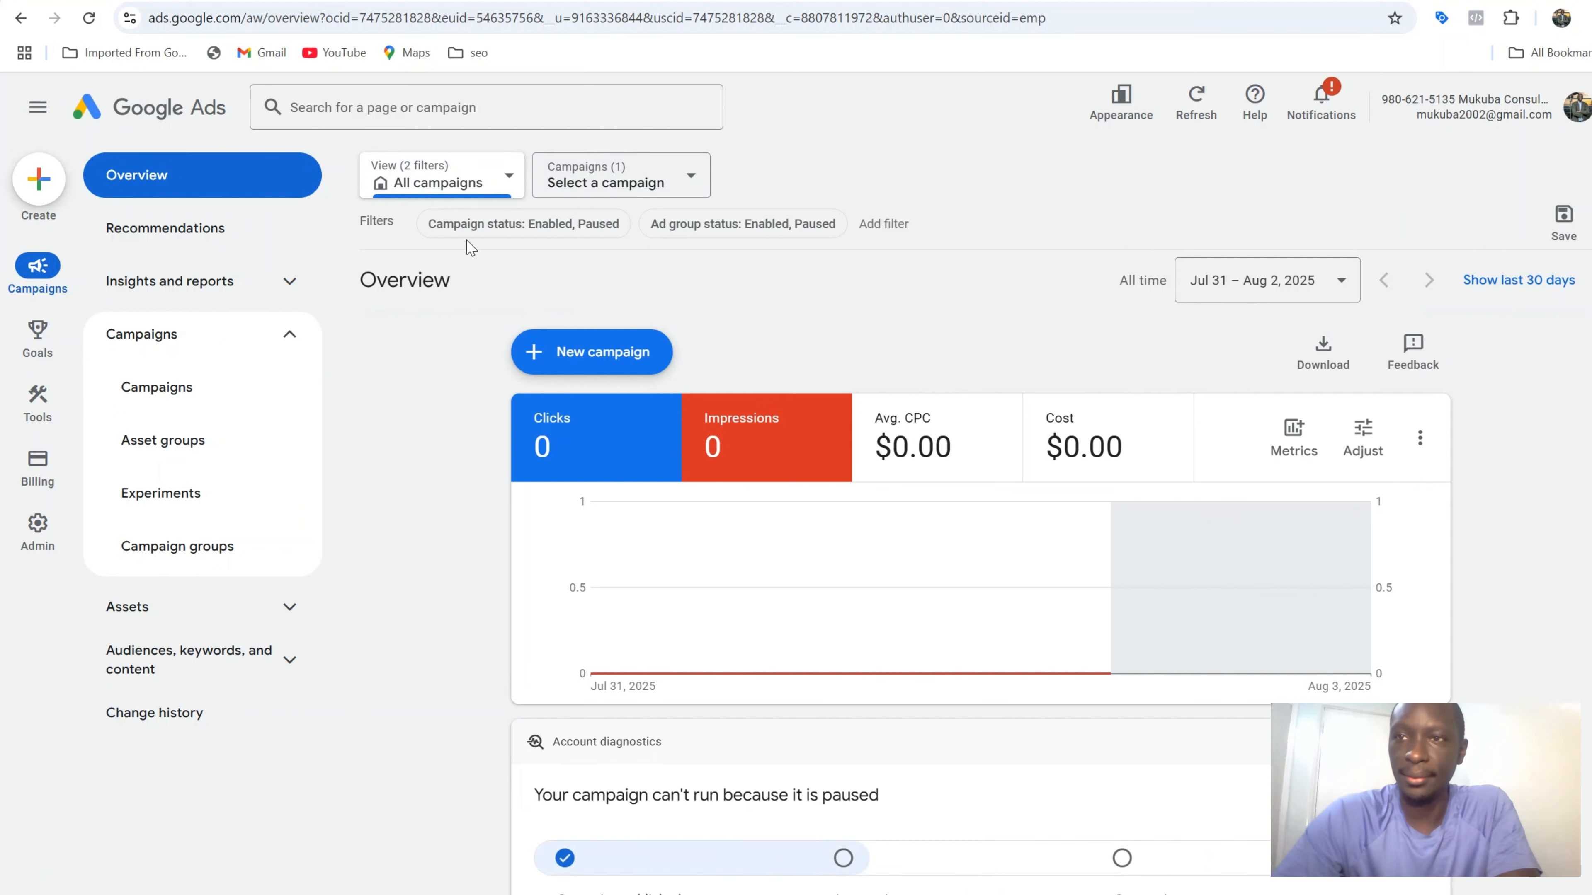
pyautogui.scroll(-5, 515, 297)
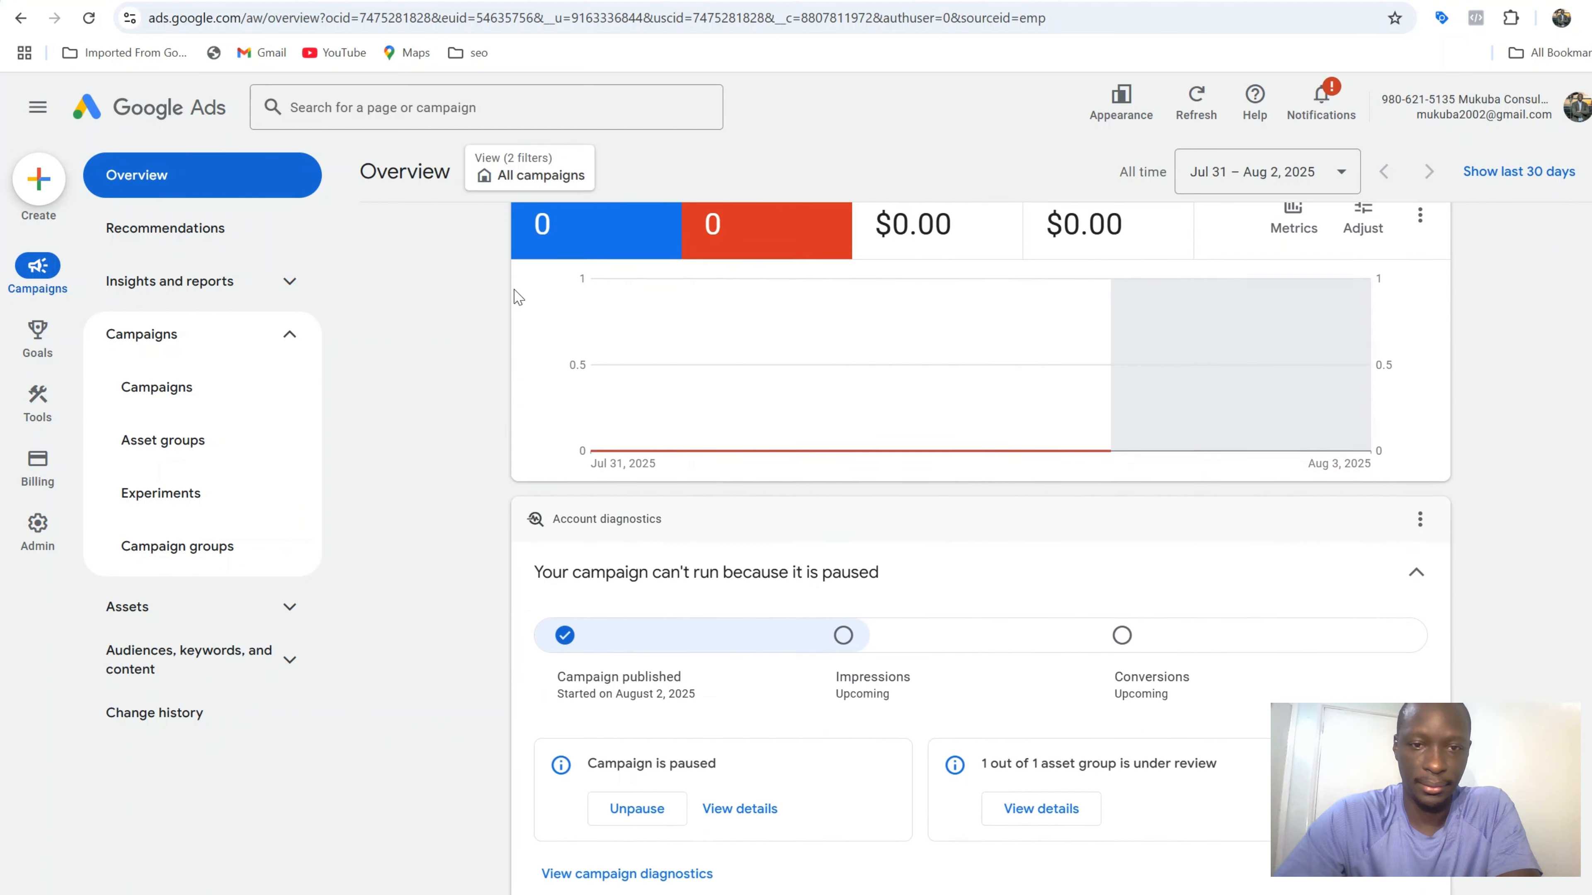
pyautogui.scroll(2, 516, 295)
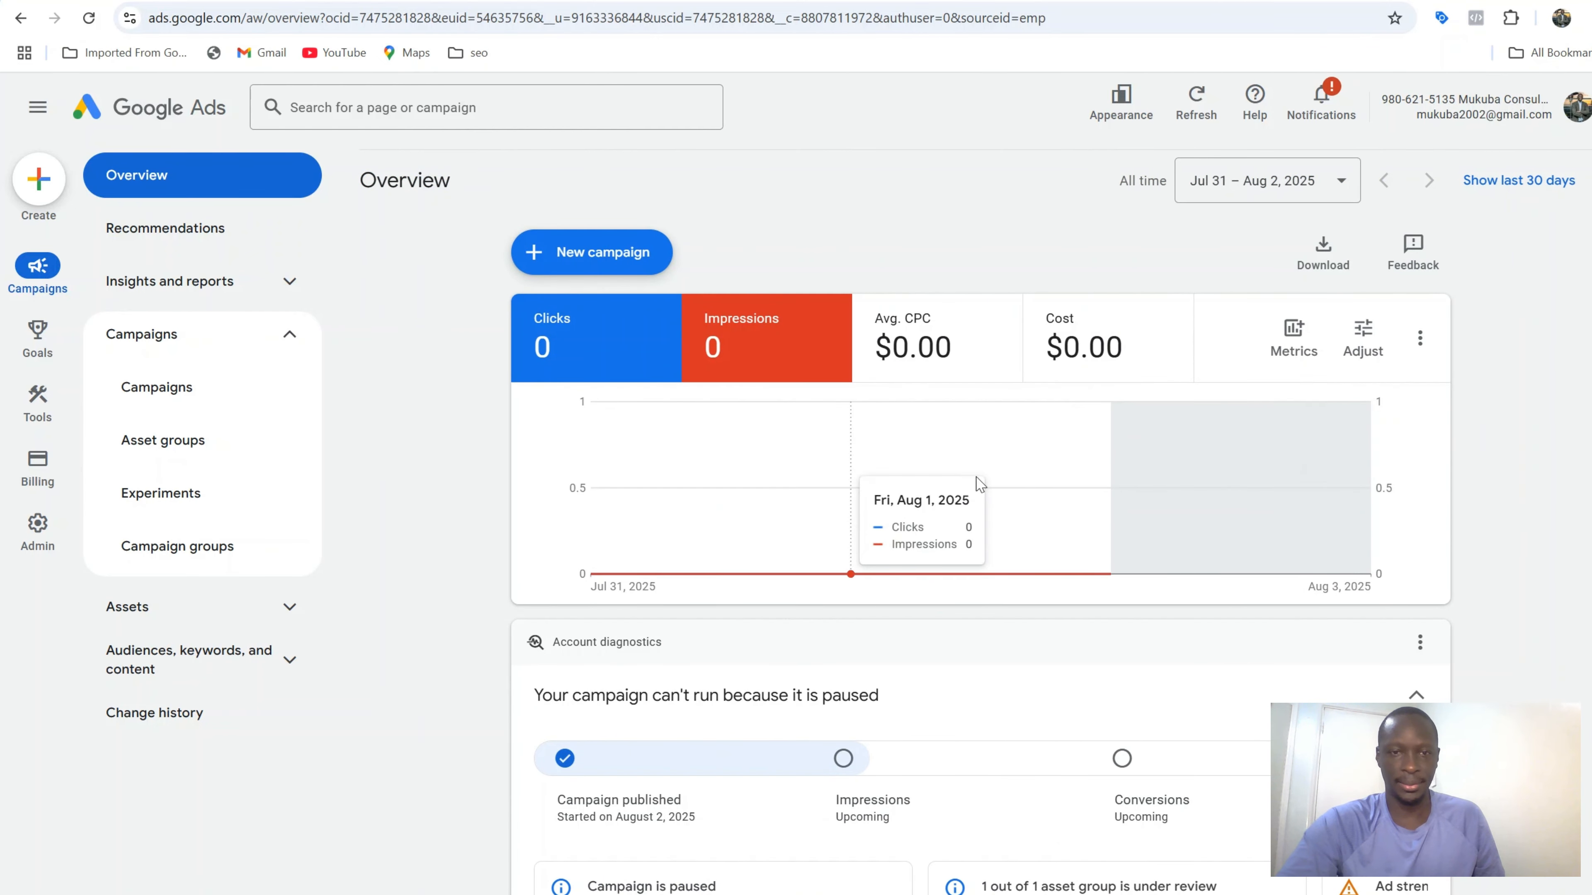
pyautogui.scroll(-2, 744, 792)
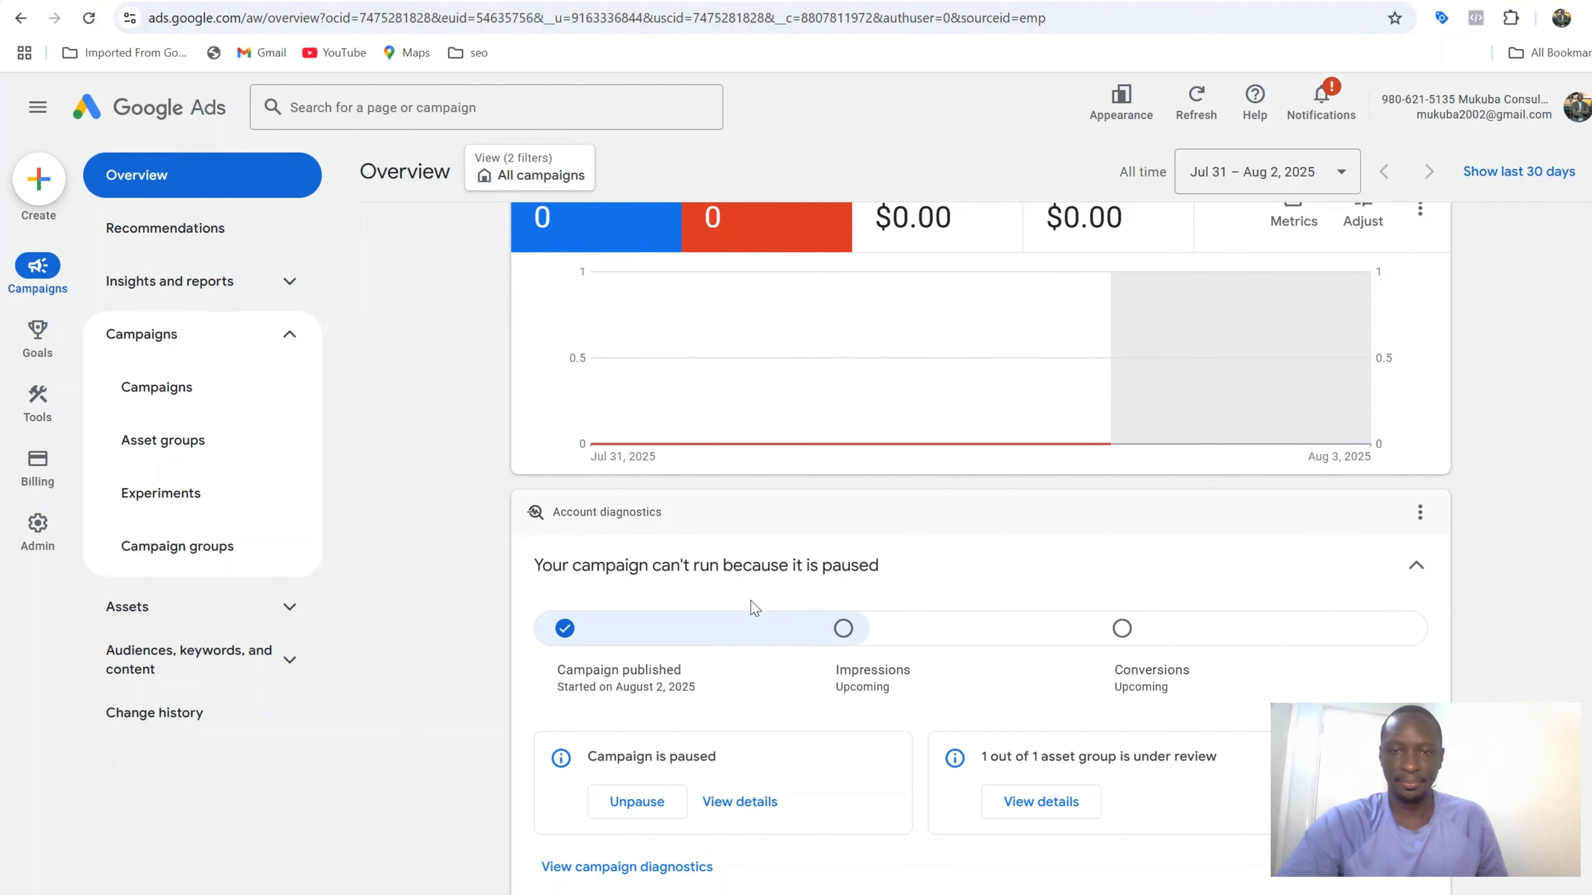
pyautogui.scroll(-12, 804, 618)
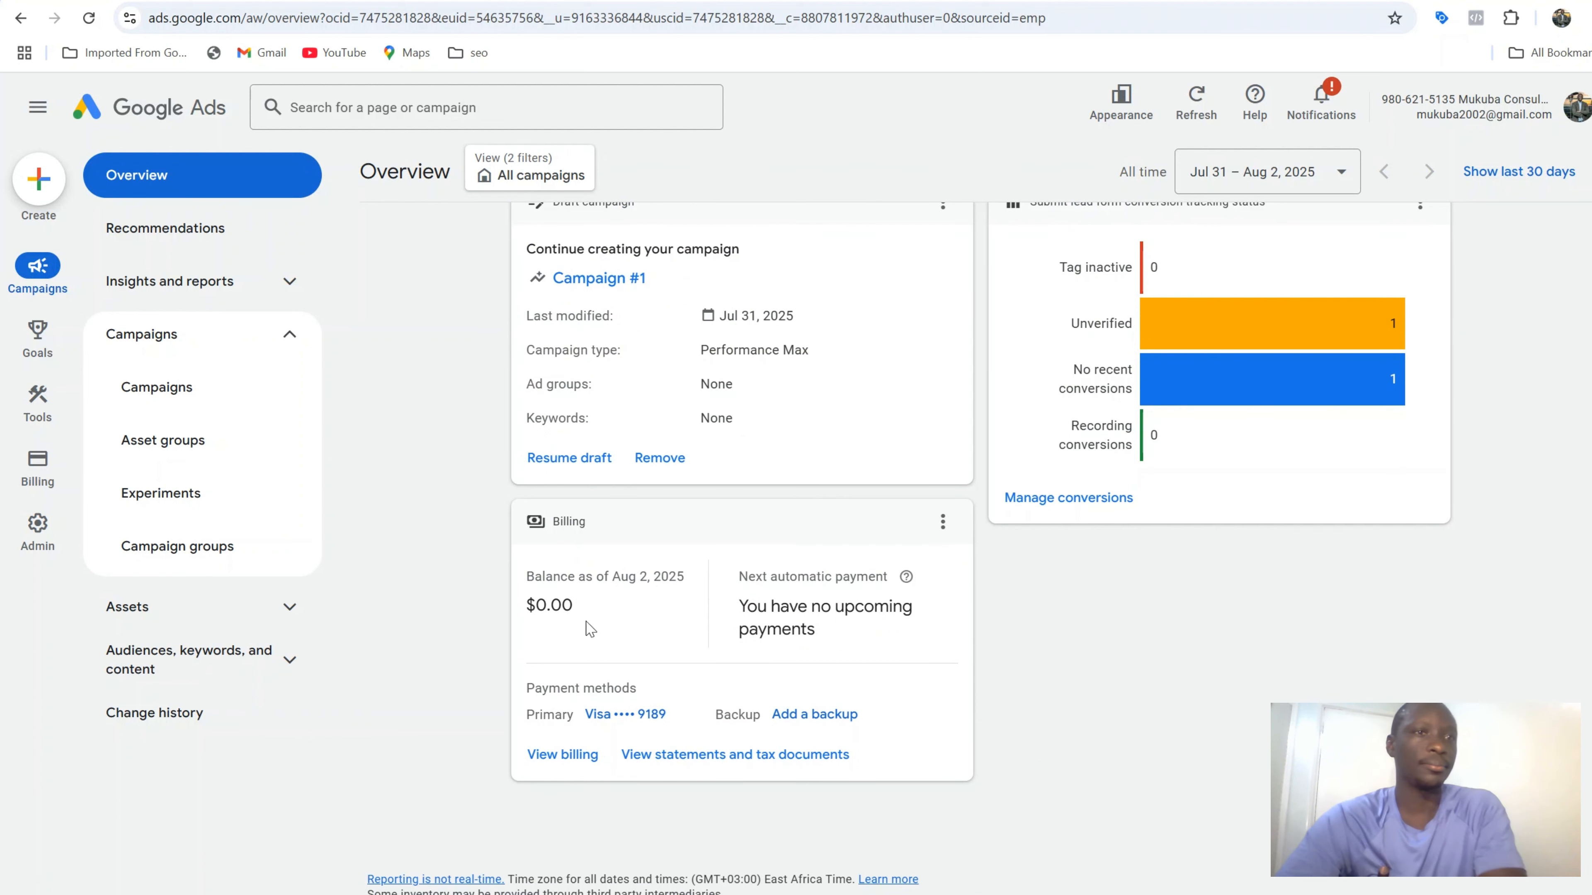
pyautogui.scroll(7, 442, 521)
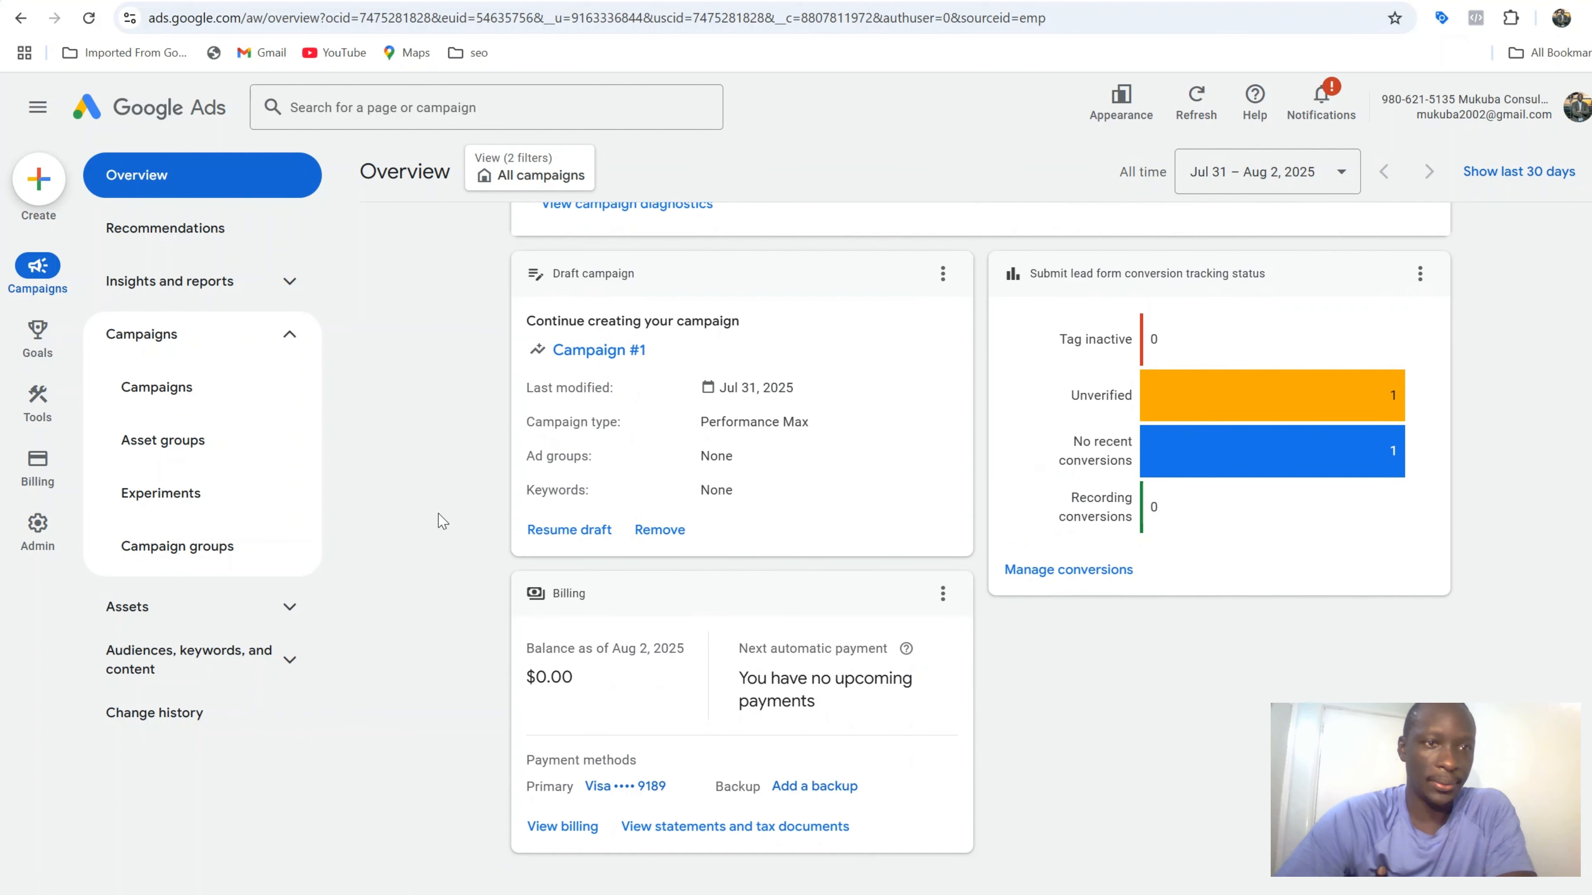
pyautogui.scroll(8, 442, 520)
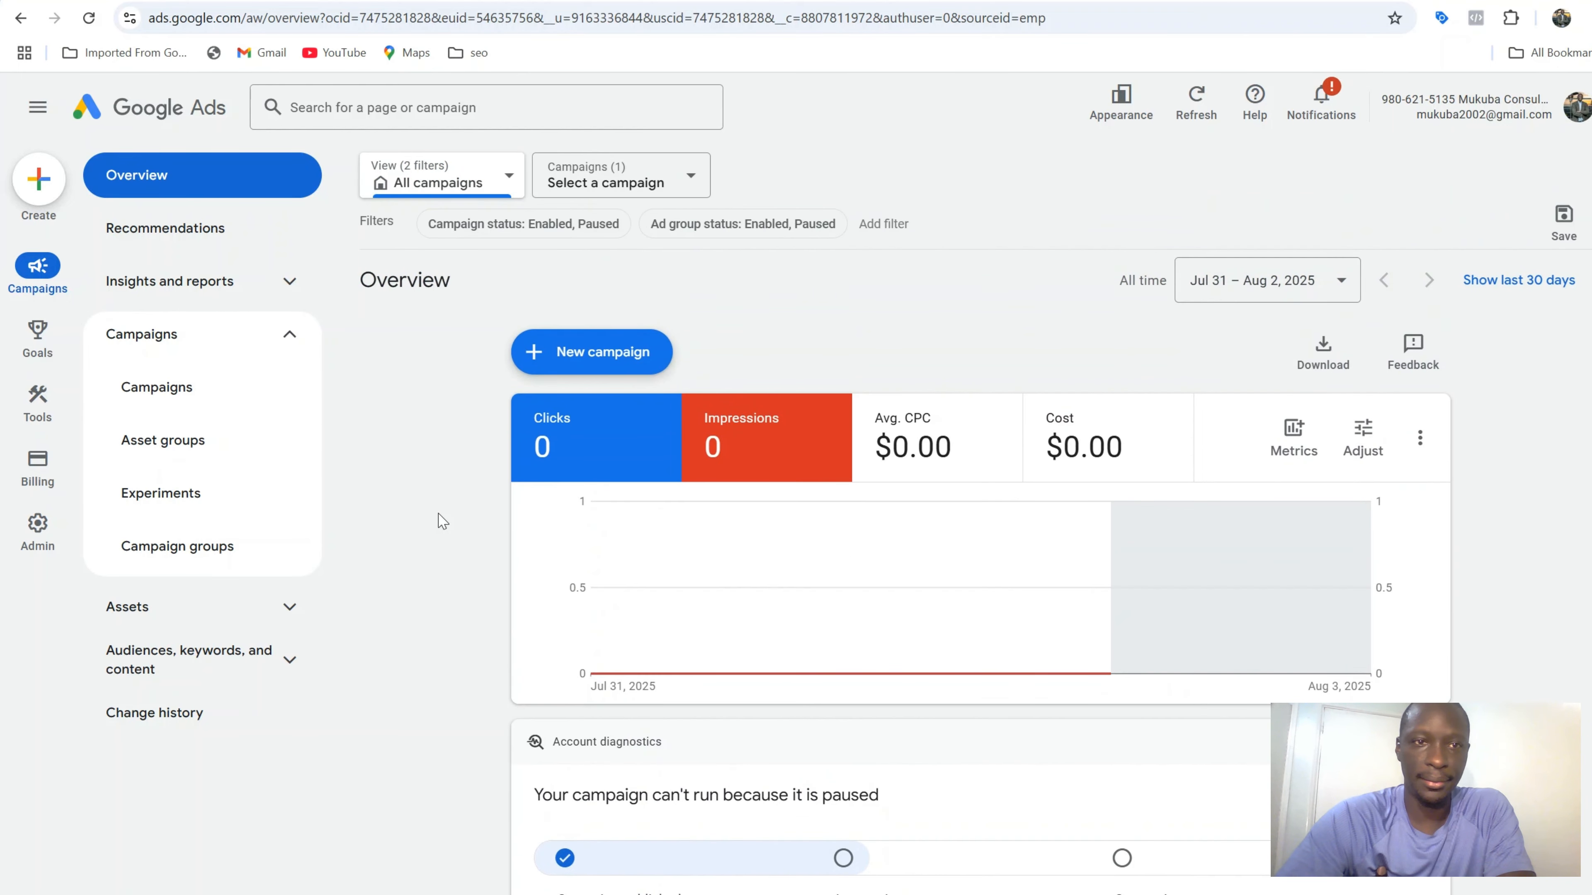